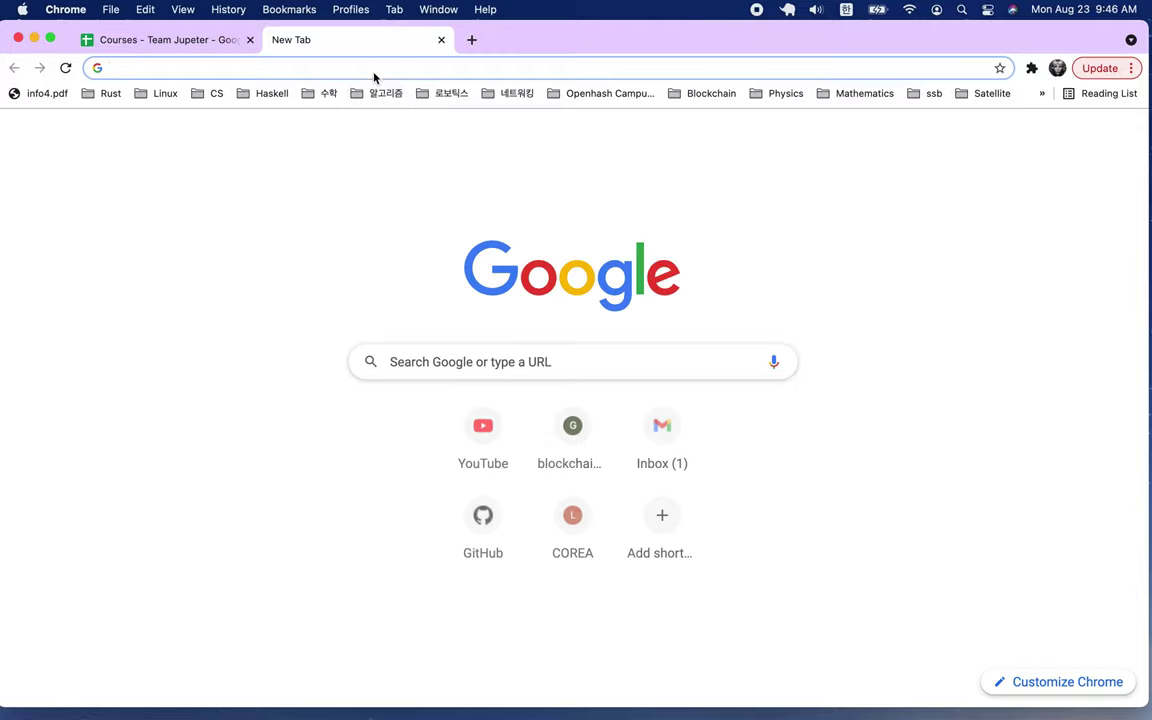
Search the web for "rust programmer salary"
type("경")
key("Escape")
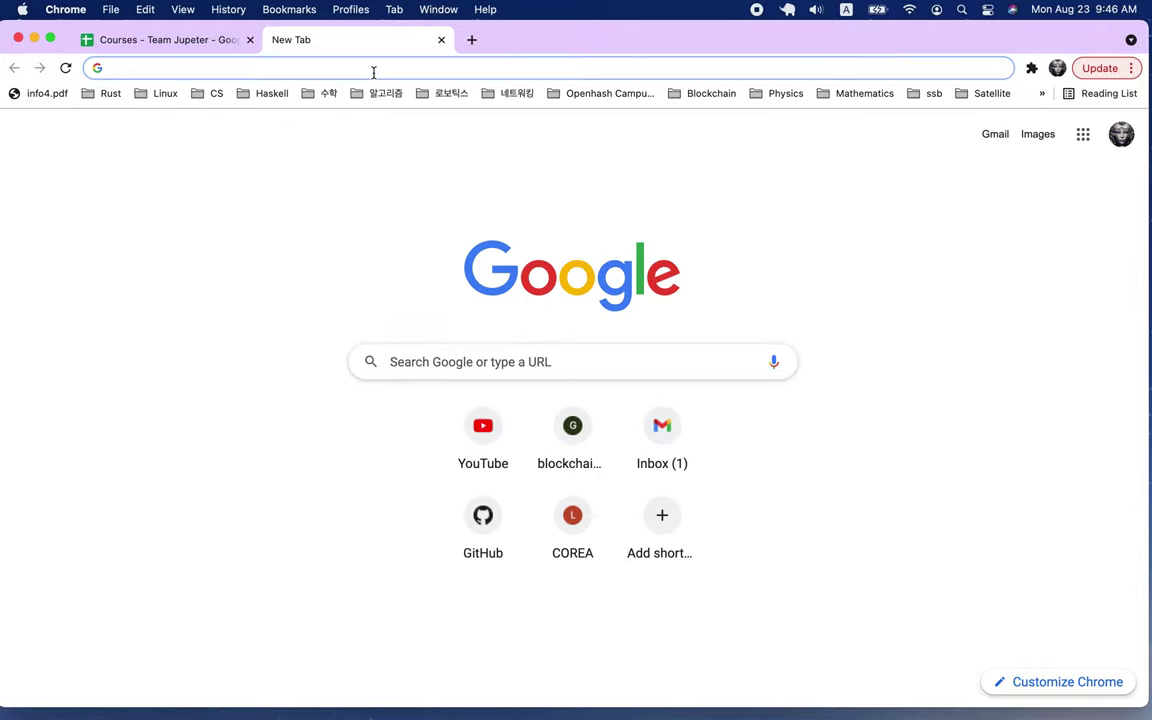
type("rust d")
key("BackSpace")
type("pro")
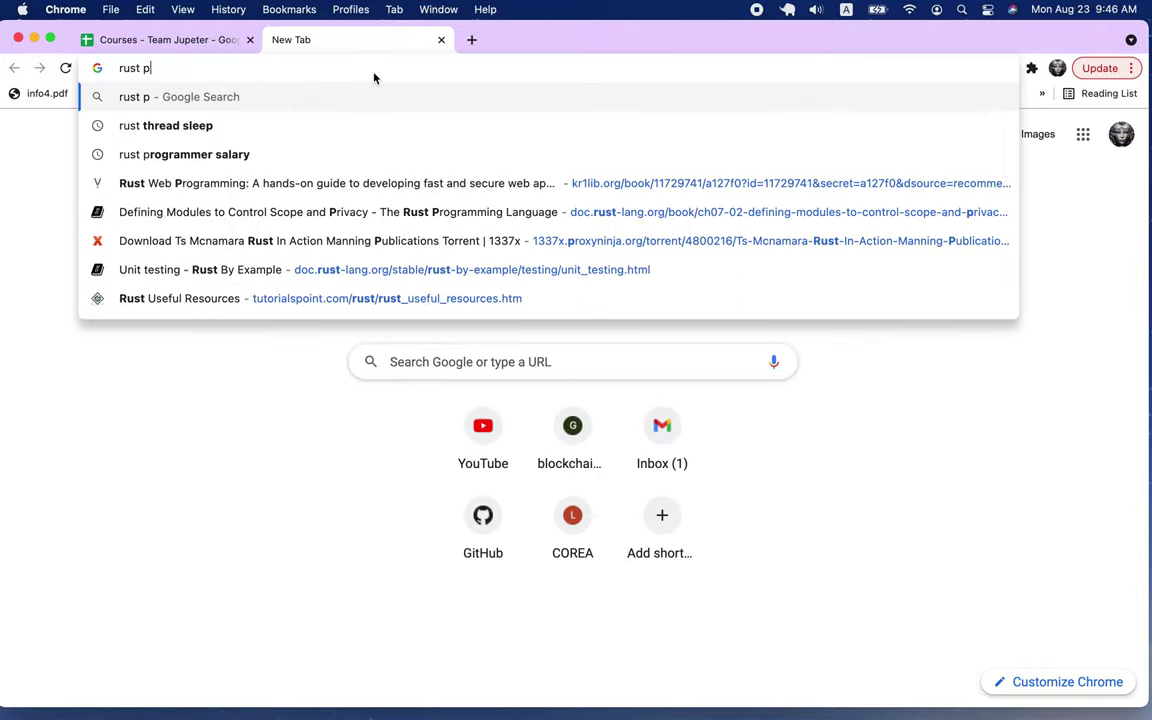
key("Down")
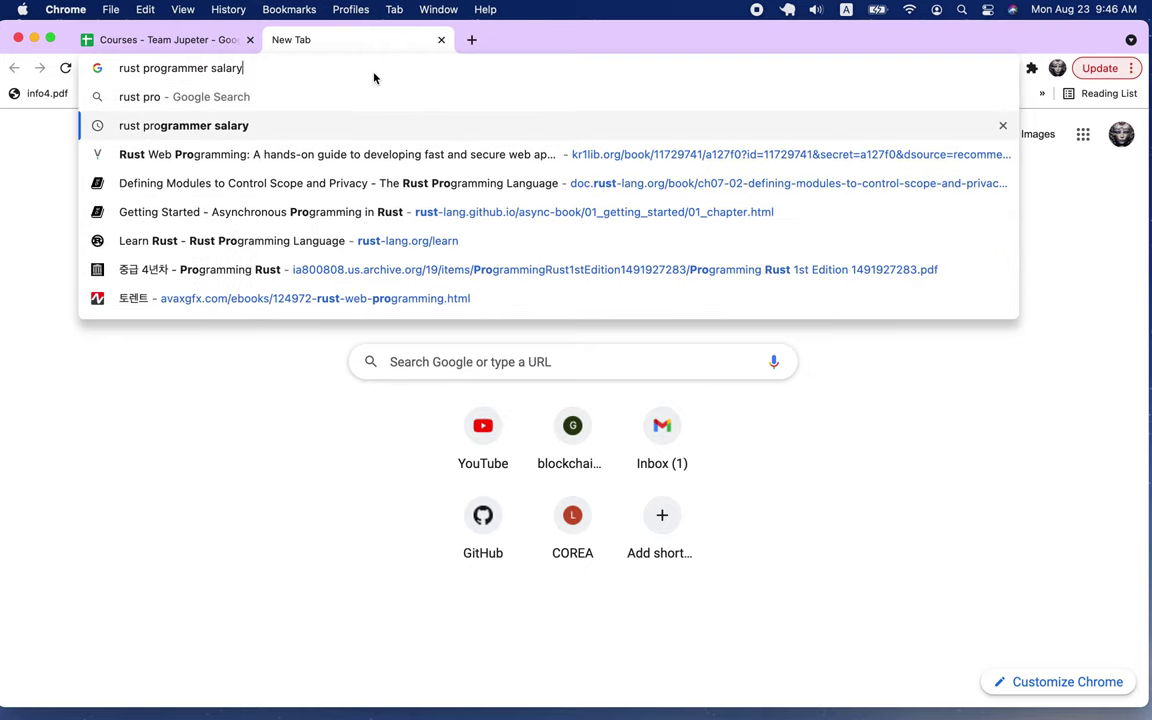
key("Return")
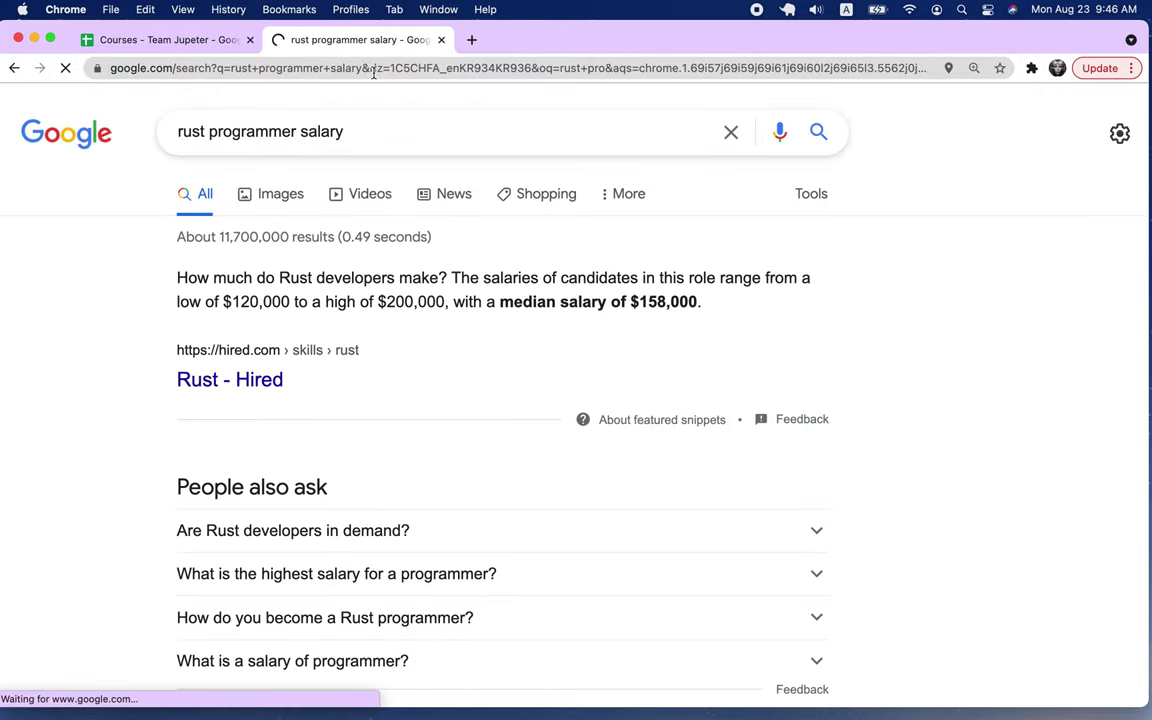
Copy the salary text from "$120,000" through "$158,000" in the featured answer and return to the Courses spreadsheet
left_click_drag(226, 302, 696, 300)
key("super+c")
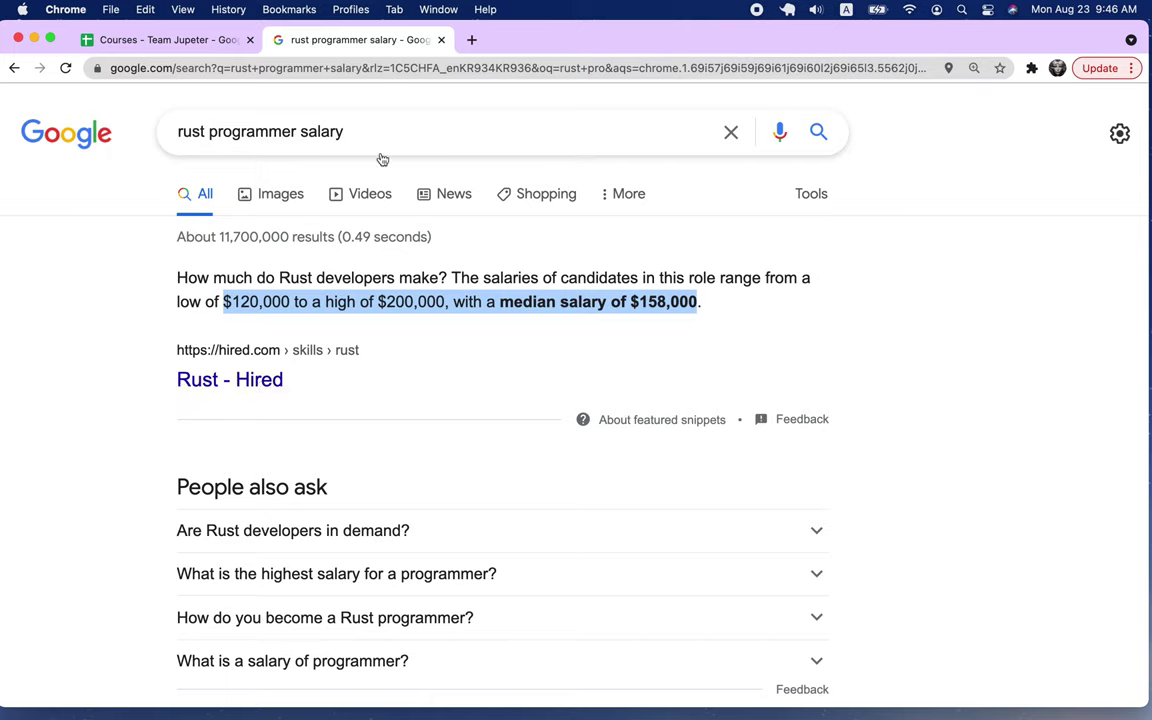
left_click(163, 40)
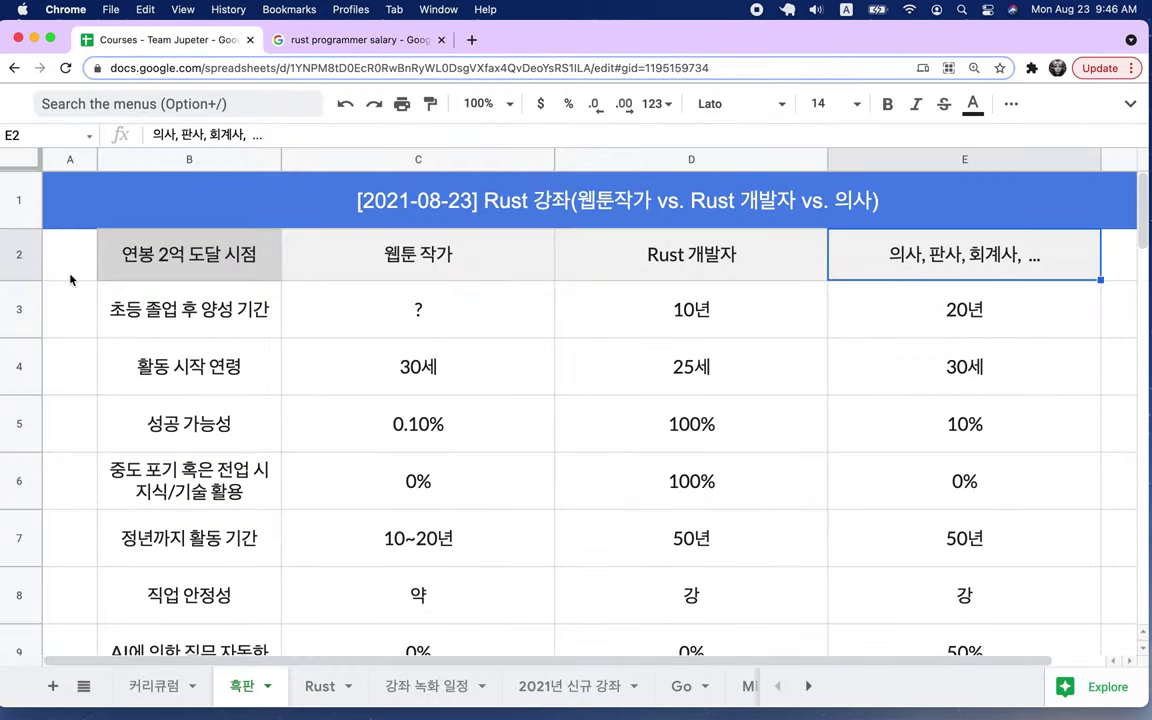
Insert a row above the table's header row 2 and merge its cells B2:E2
left_click(12, 276)
right_click(12, 276)
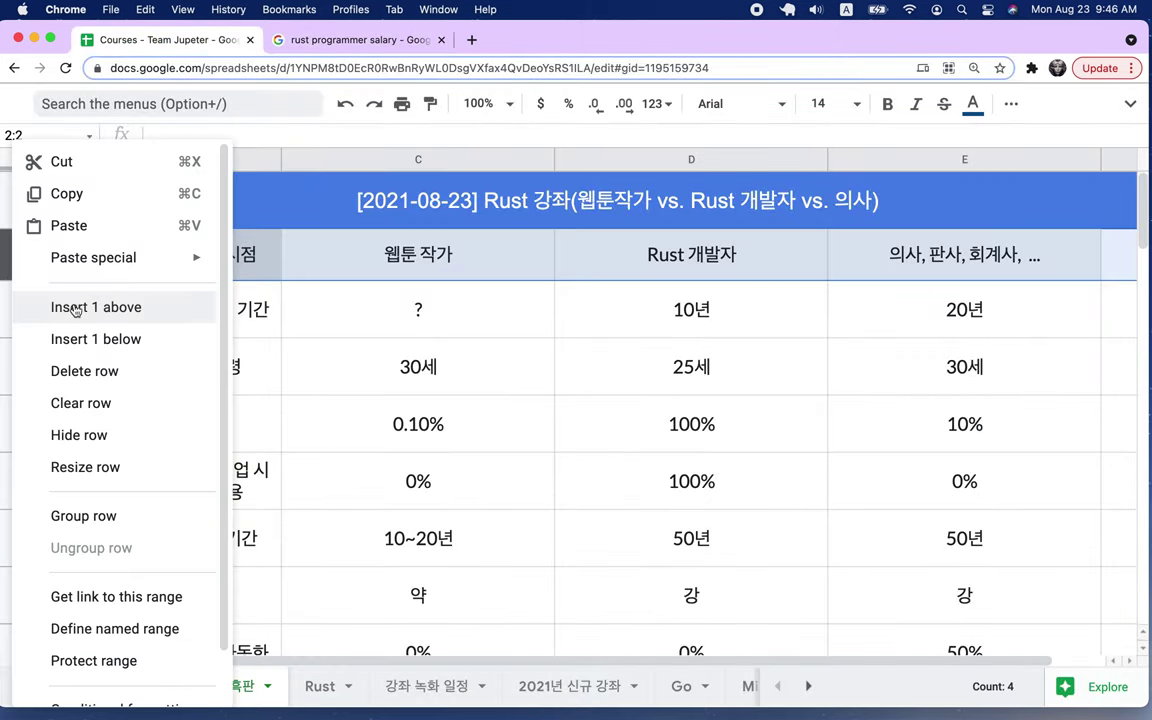
left_click(96, 310)
left_click_drag(230, 255, 879, 257)
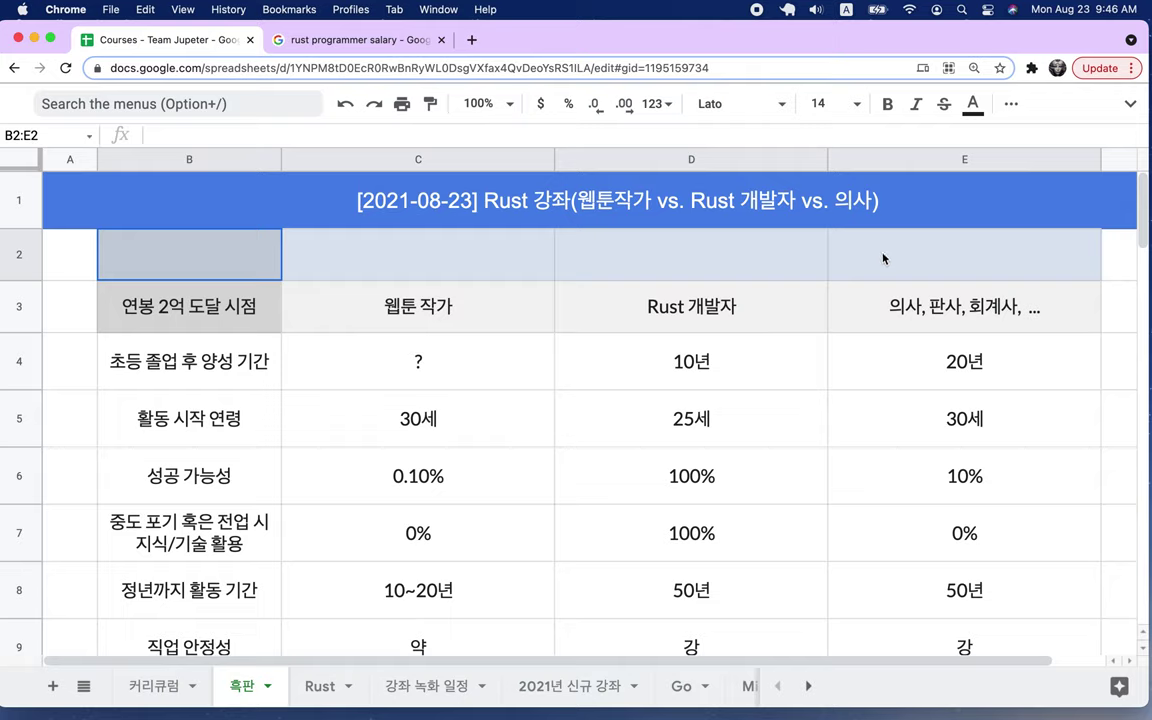
left_click(1011, 103)
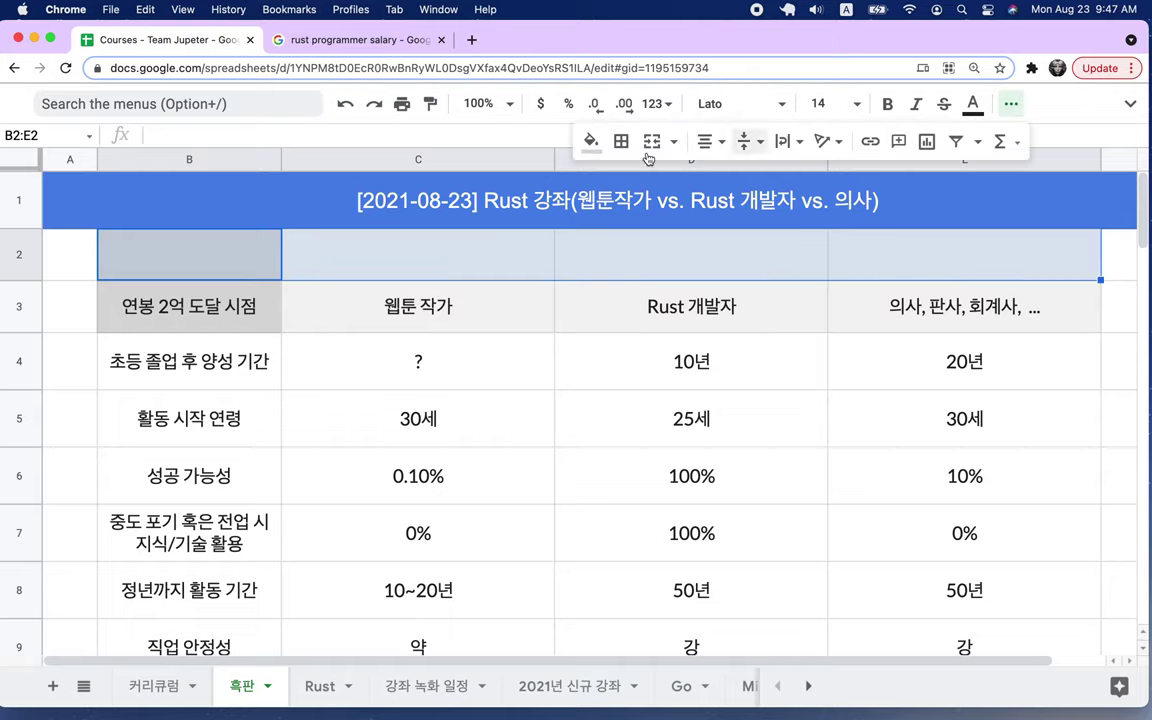
left_click(665, 152)
Paste the copied salary text into the merged cell B2:E2 and replace "$120,000" with "1억 5천"
double_click(508, 268)
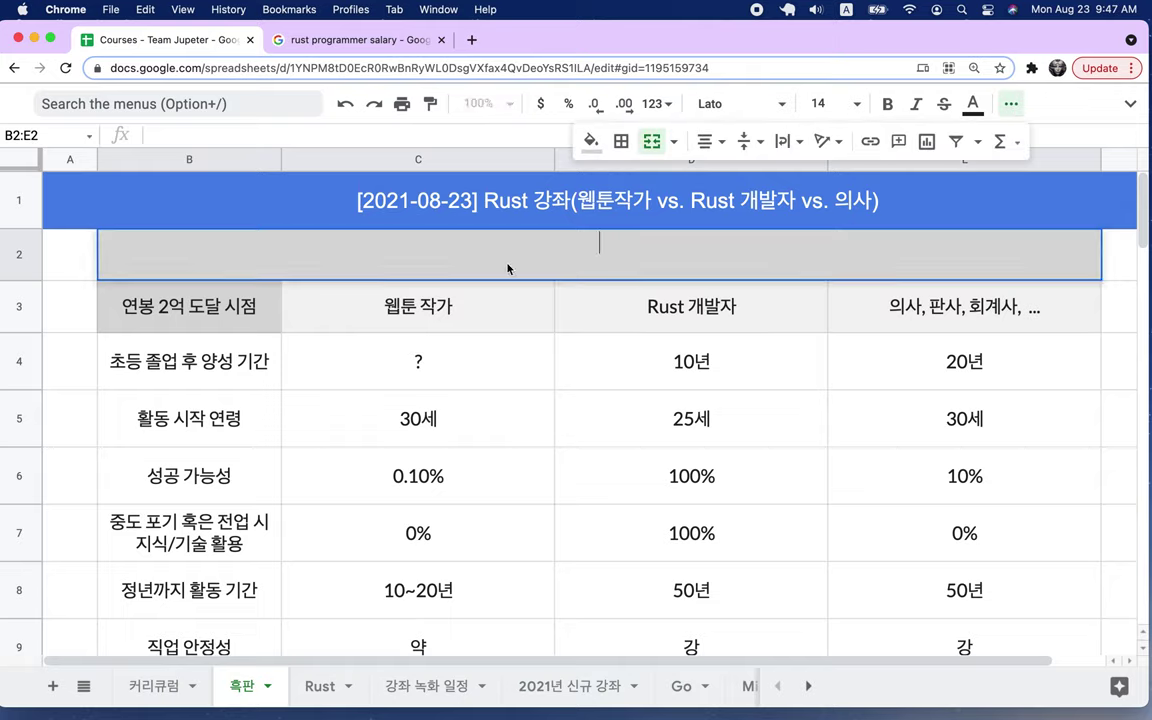
key("super+v")
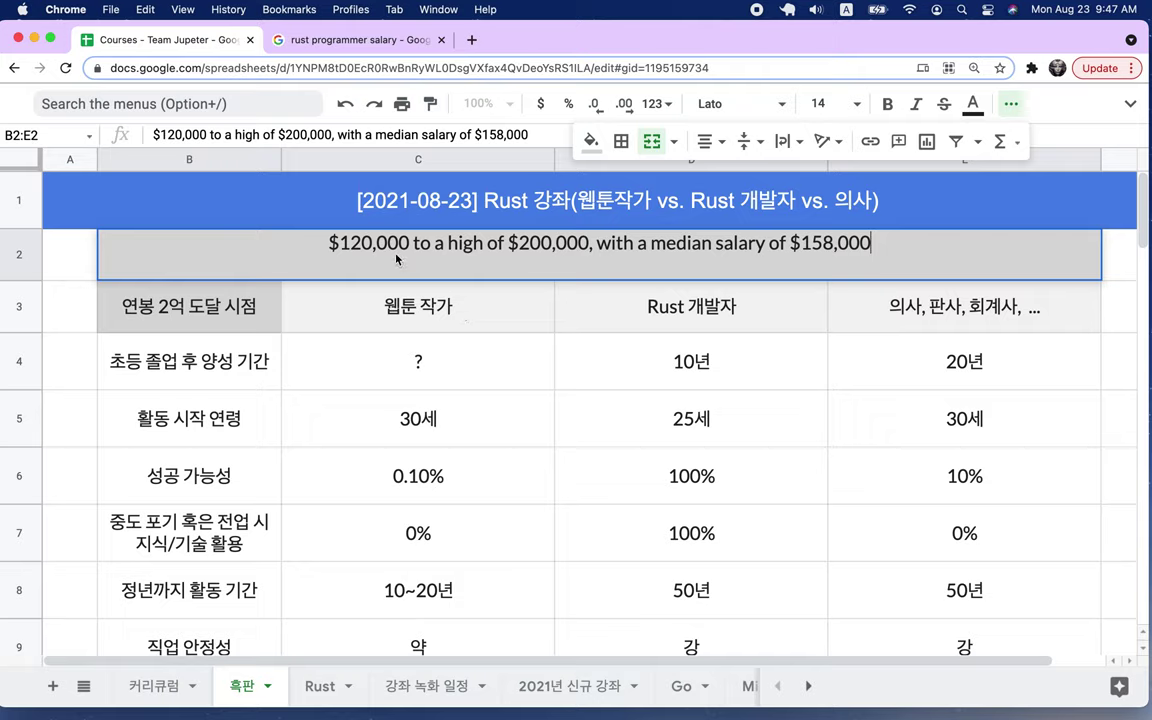
left_click_drag(410, 244, 344, 246)
key("BackSpace")
key("BackSpace")
key("BackSpace")
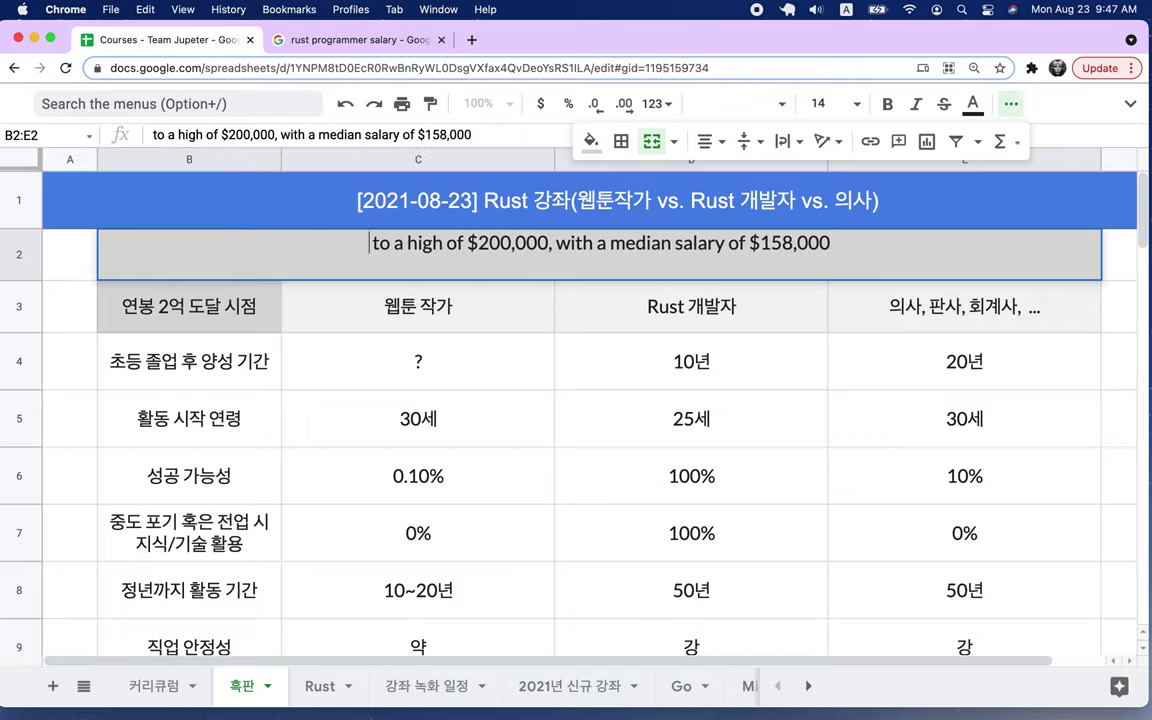
type("1")
key("ctrl+space")
type("억 5천")
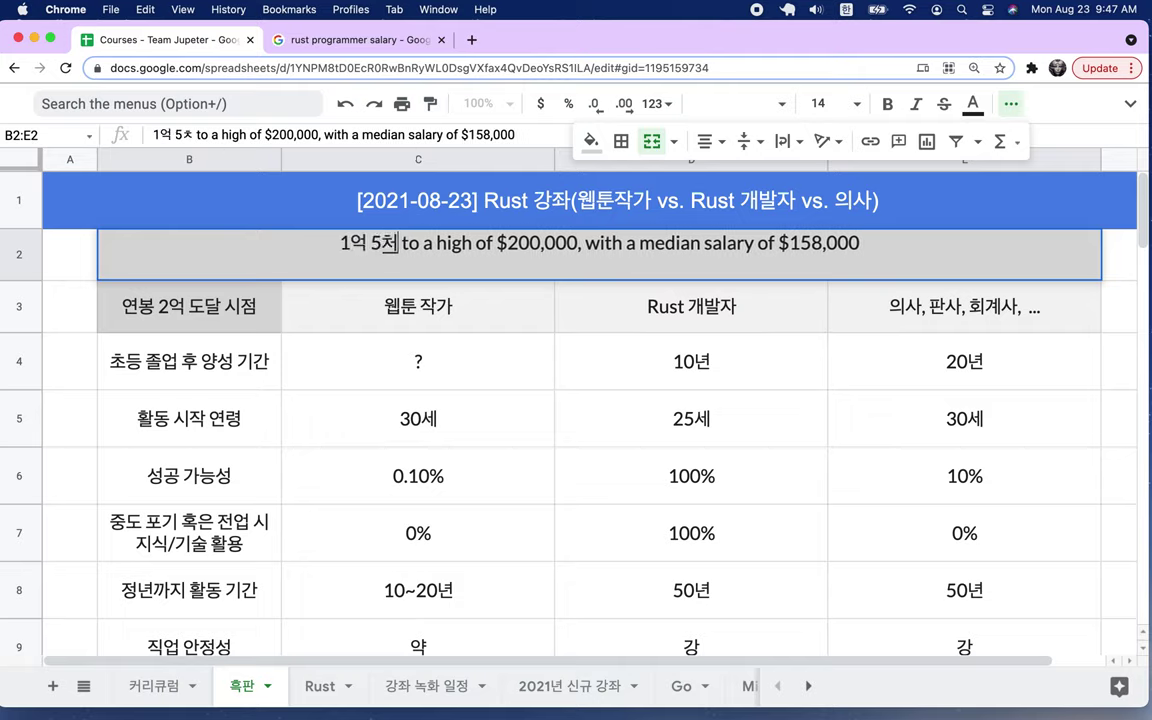
Replace the high-salary phrase in the merged cell with "2억 4천," and the median-salary phrase with "1억 9천"
left_click_drag(401, 244, 583, 250)
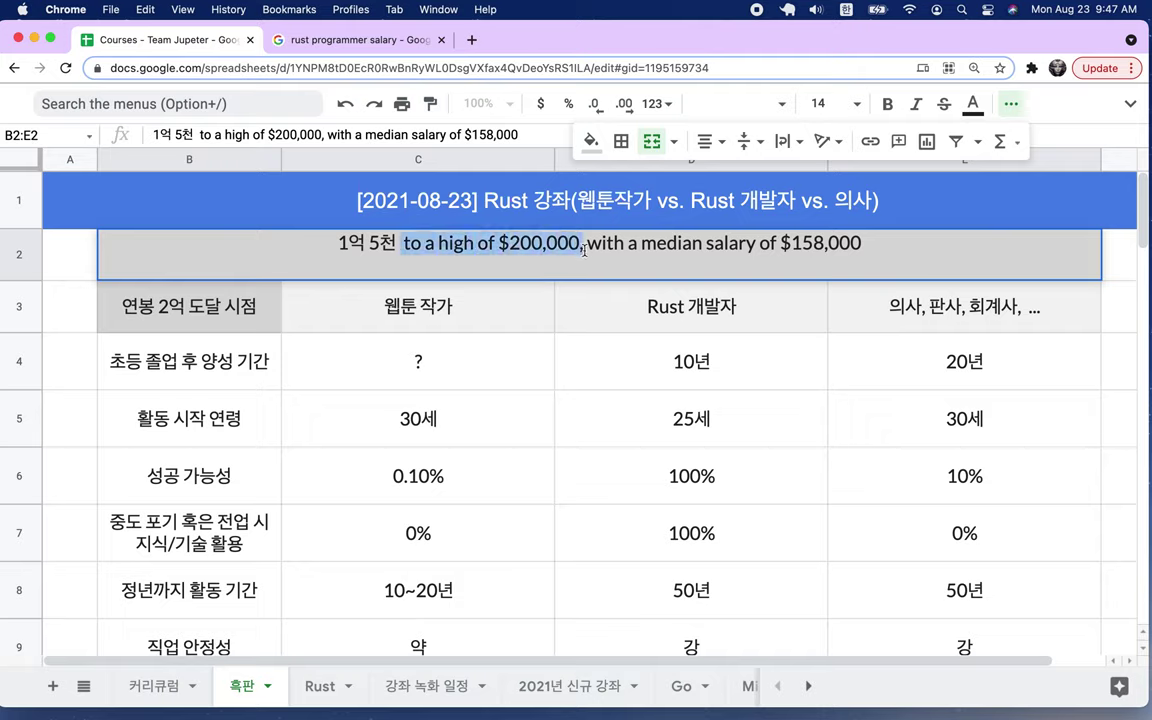
type("2억 ㅅ")
key("BackSpace")
type("4천,")
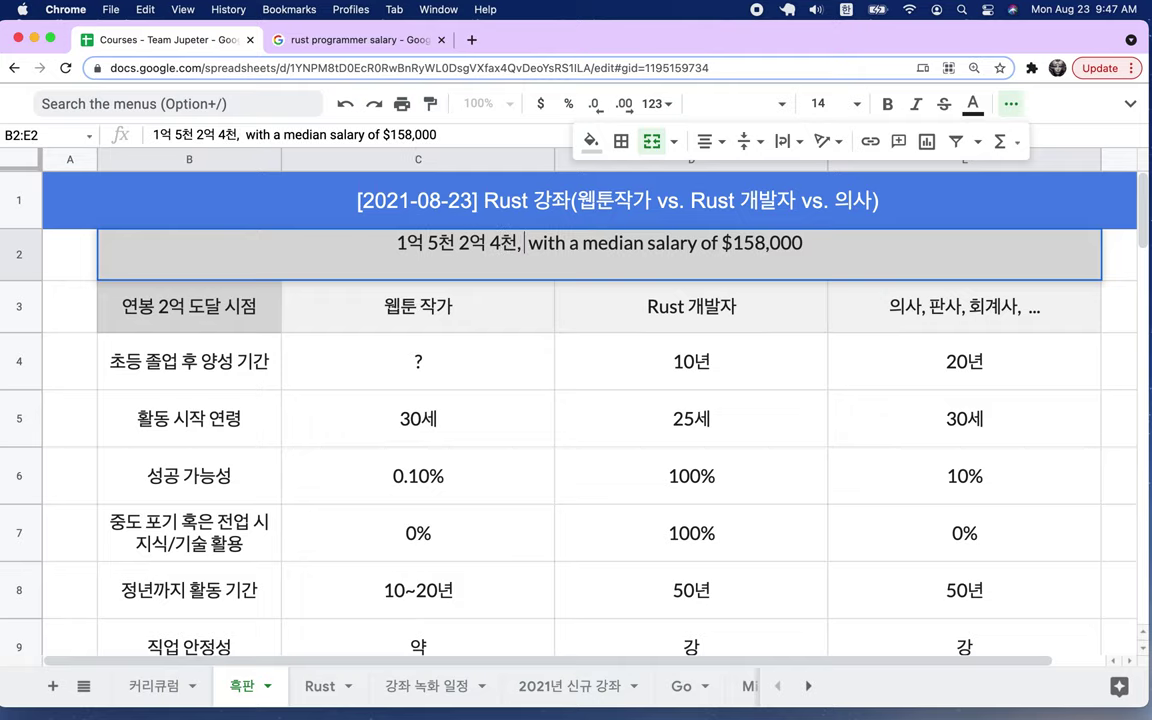
left_click_drag(528, 245, 803, 245)
type("1어")
type("억 9천")
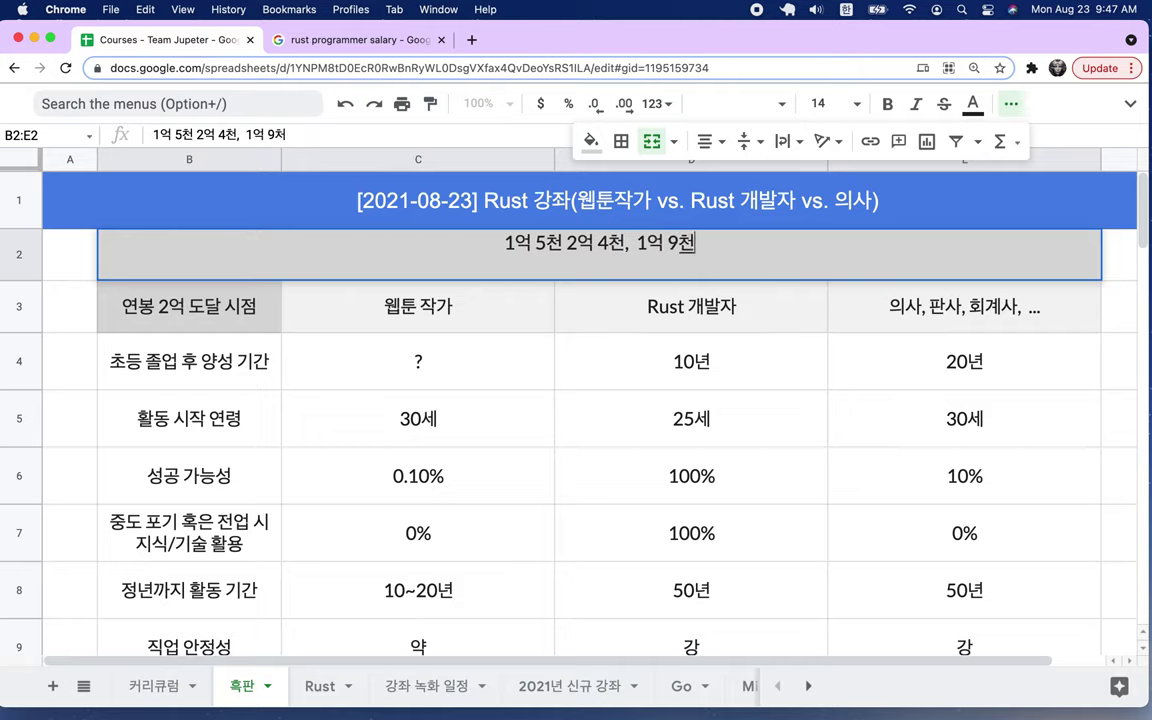
Add a comma after "1억 5천" in the merged cell and put the label "최소" before that amount
left_click(563, 243)
type(",")
key("super+Left")
type("최")
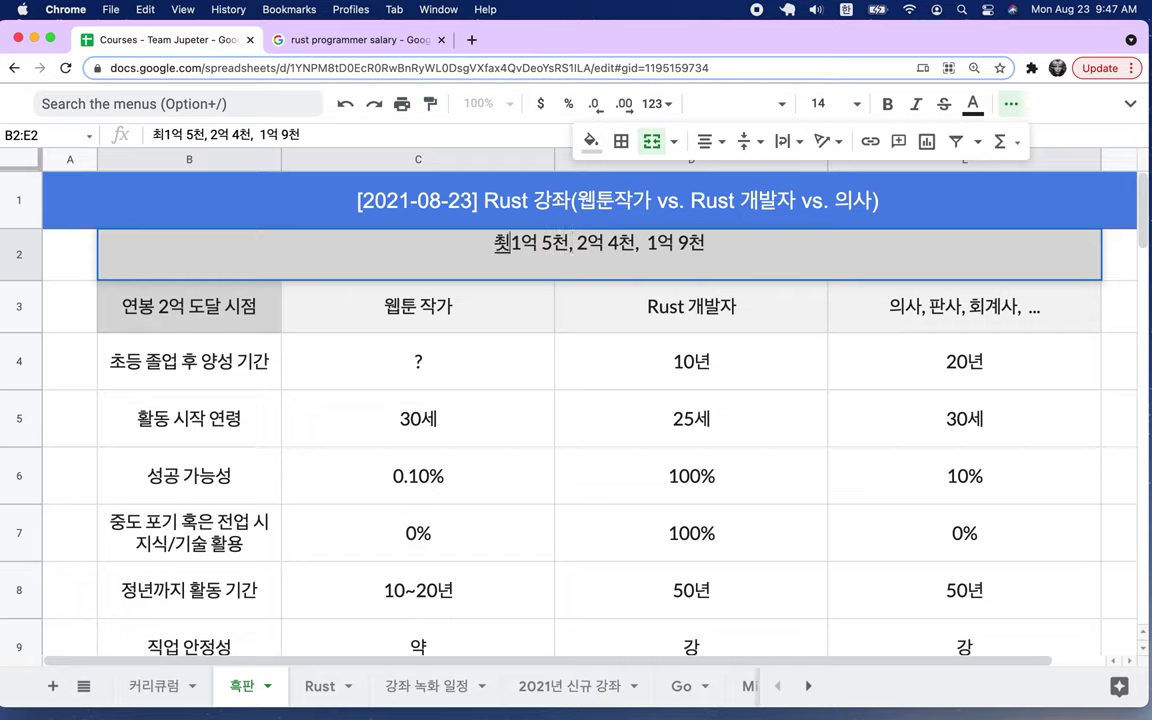
type("소")
Label "2억 4천" as "고소득" and change the label of "1억 5천" to "저소득" in the merged cell
left_click(588, 246)
type("최")
key("BackSpace")
key("BackSpace")
key("BackSpace")
key("BackSpace")
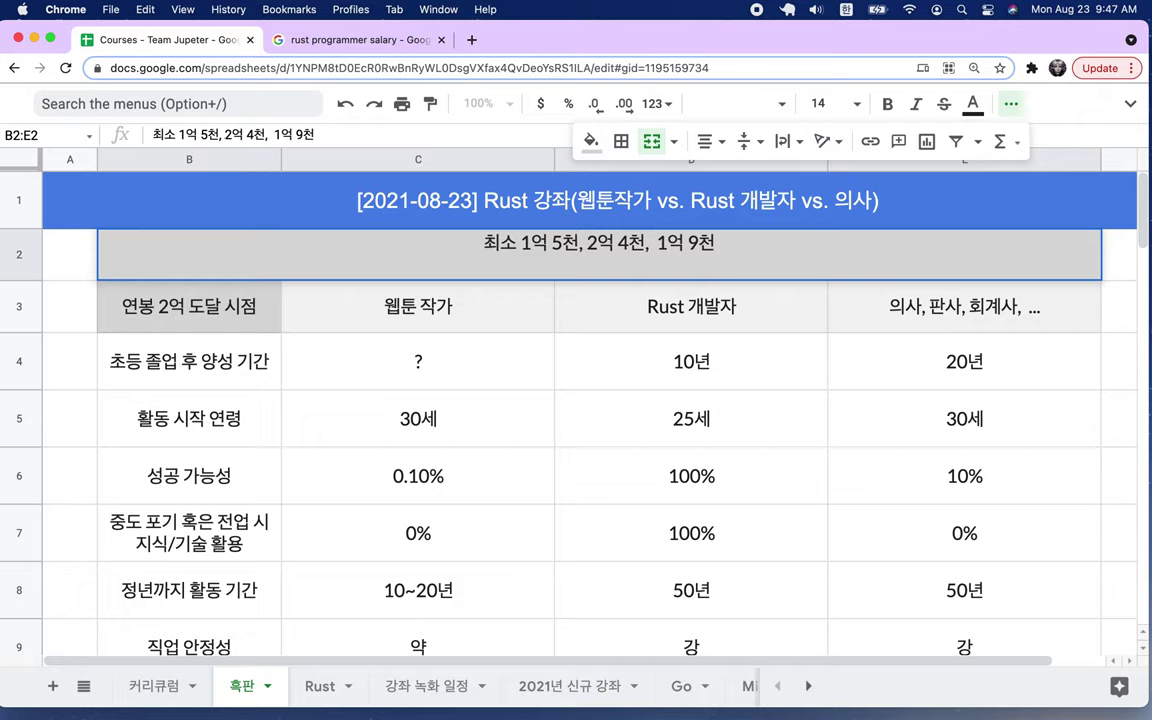
type("고소득")
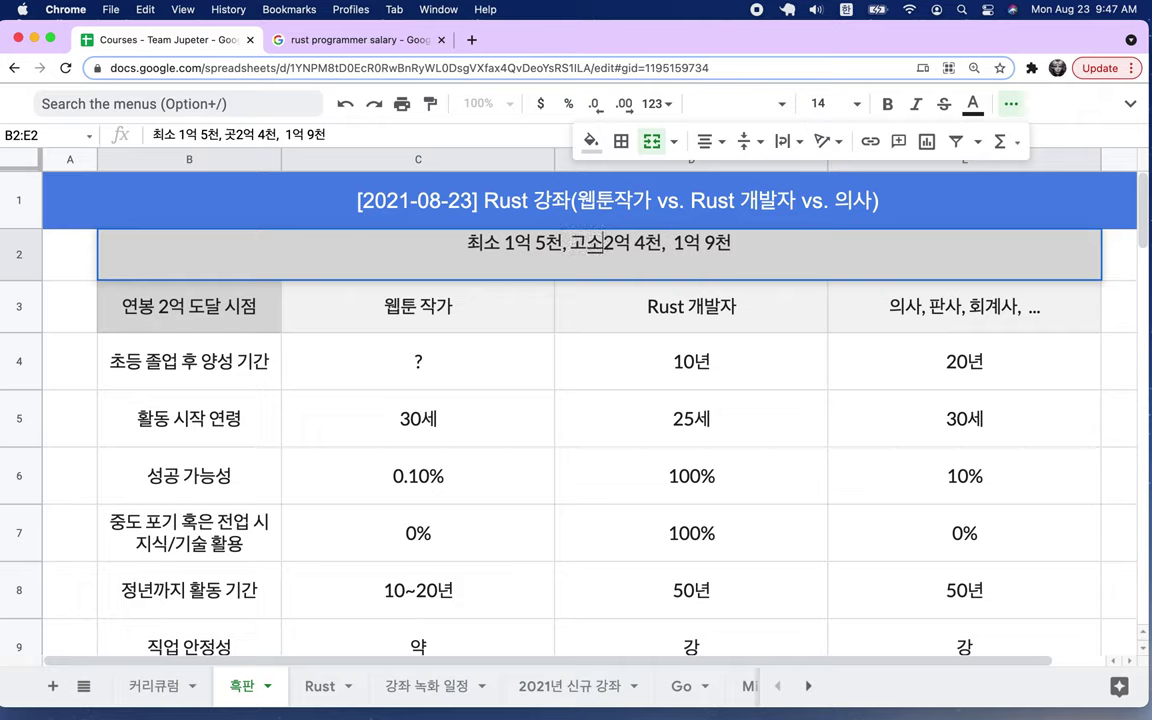
double_click(474, 243)
type("저소득")
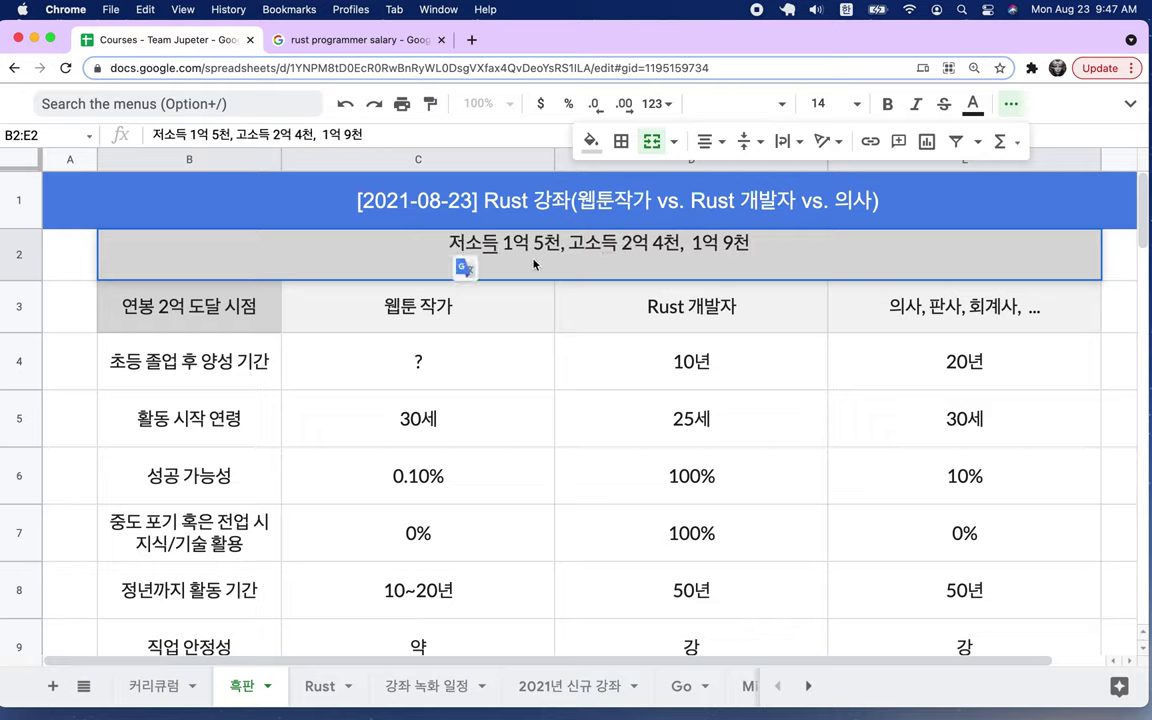
Label the last amount in the merged cell "평균" and change it to "2억"
left_click_drag(562, 243, 458, 248)
left_click_drag(568, 243, 680, 243)
left_click(692, 243)
type("평균")
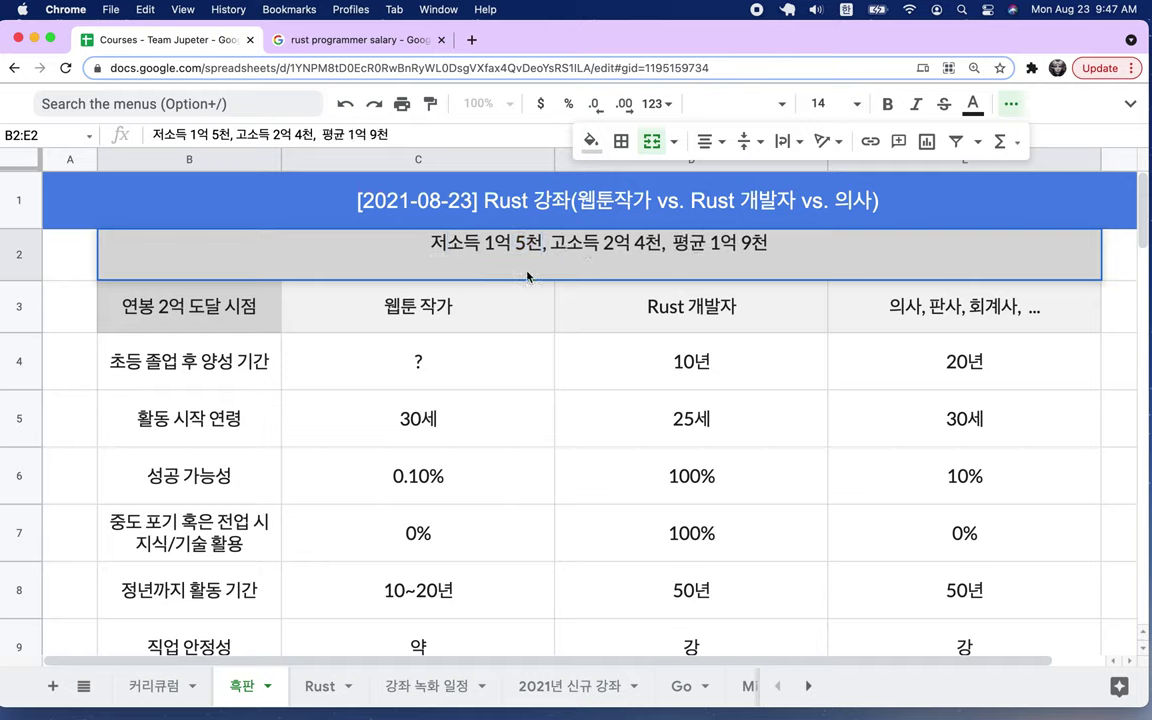
left_click(783, 249)
left_click_drag(722, 243, 765, 243)
key("BackSpace")
key("BackSpace")
type("2억")
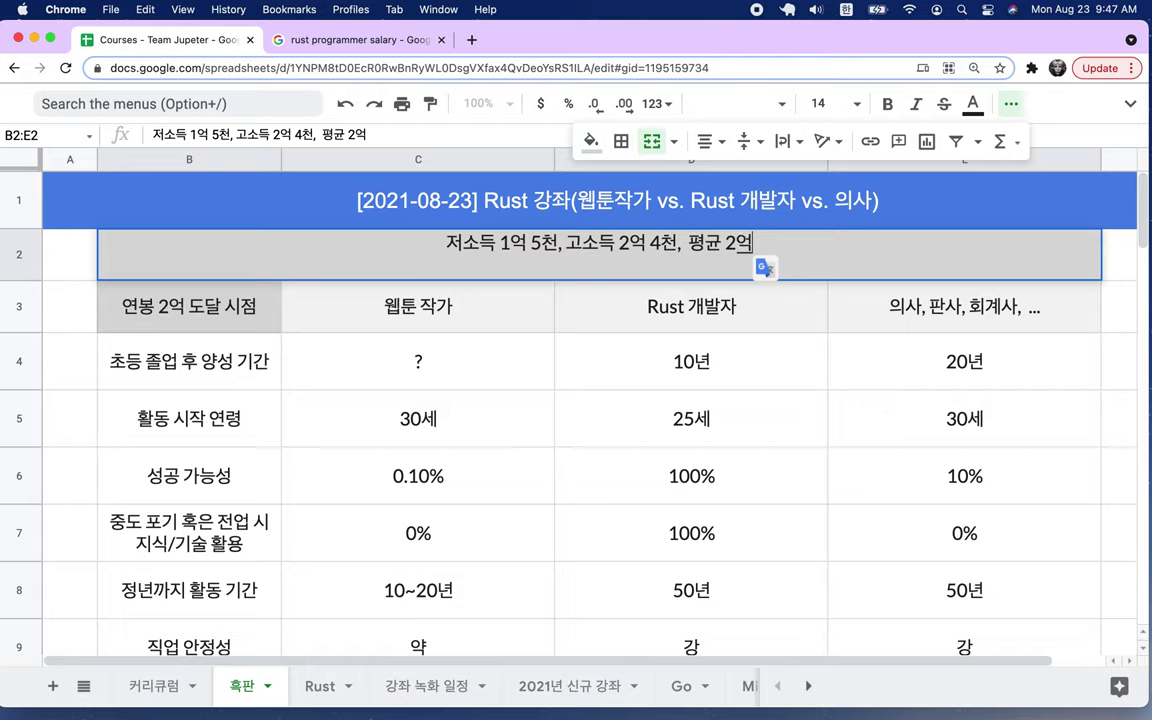
left_click(230, 314)
Review the career headings in row 3 and the training periods after elementary school in row 4
key("Return")
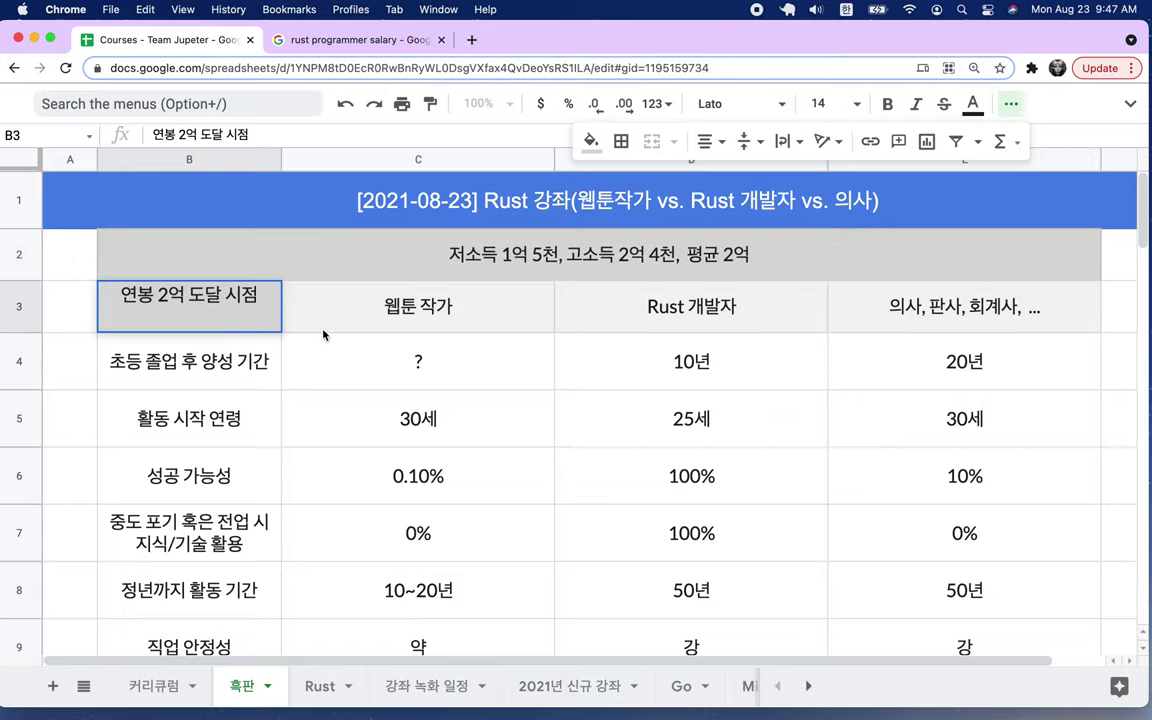
left_click(420, 320)
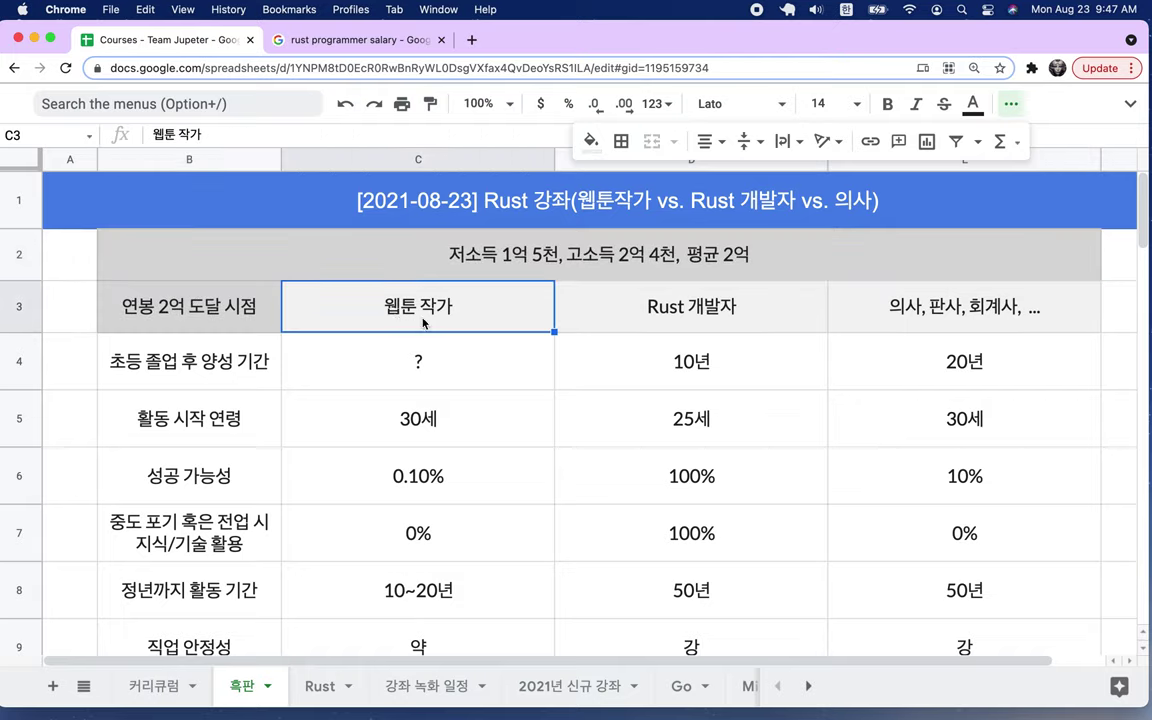
key("Return")
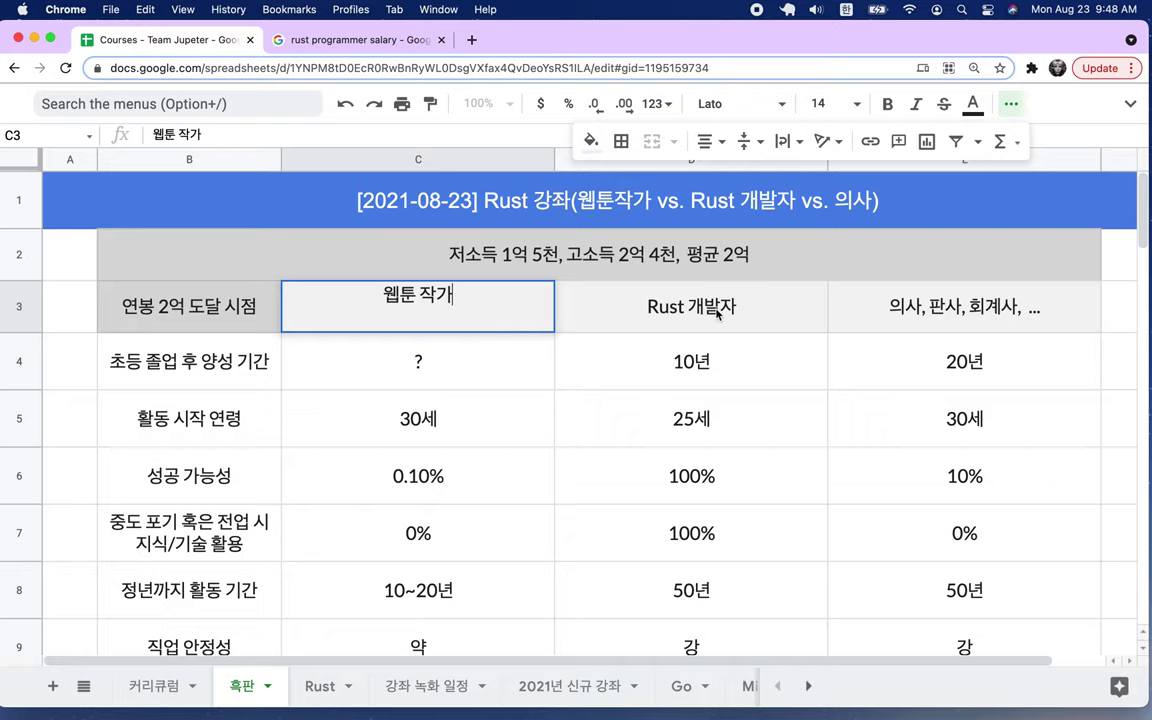
left_click(886, 322)
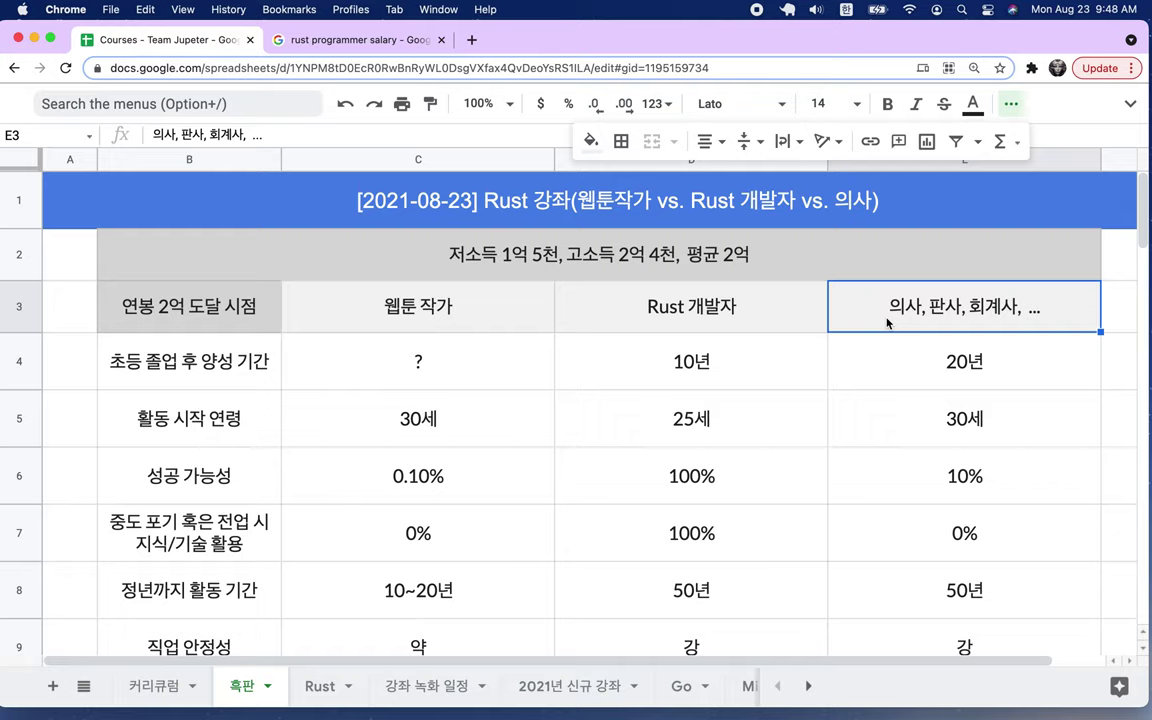
key("Left")
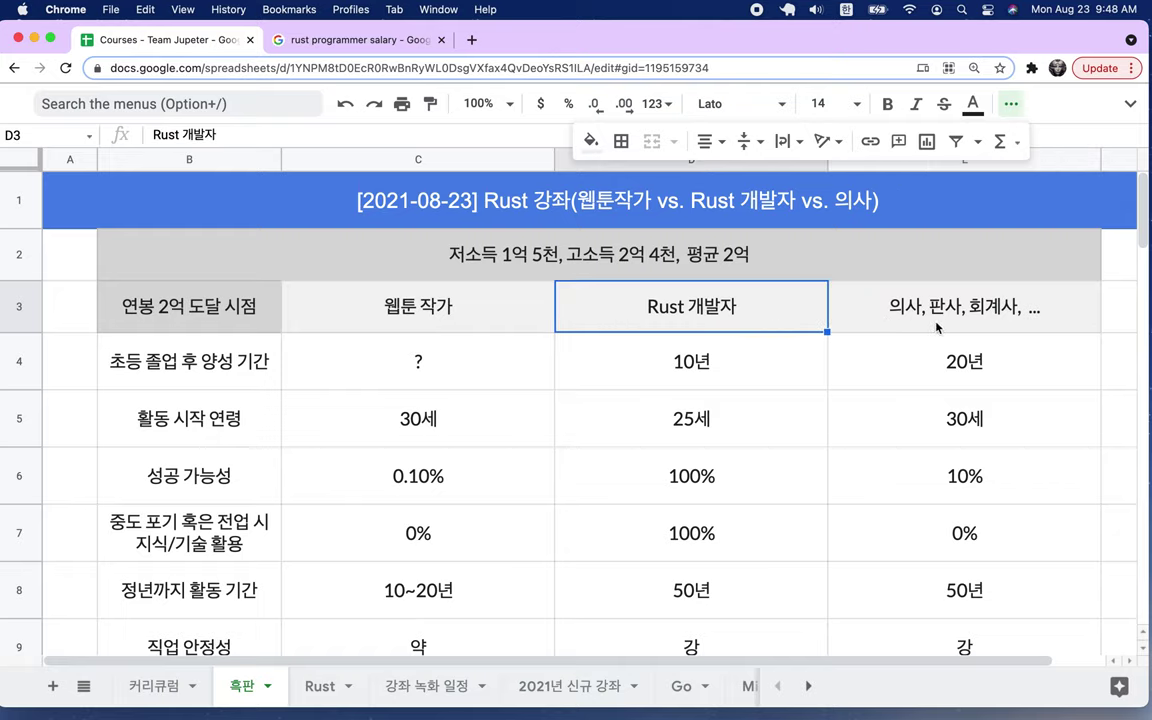
left_click(845, 296)
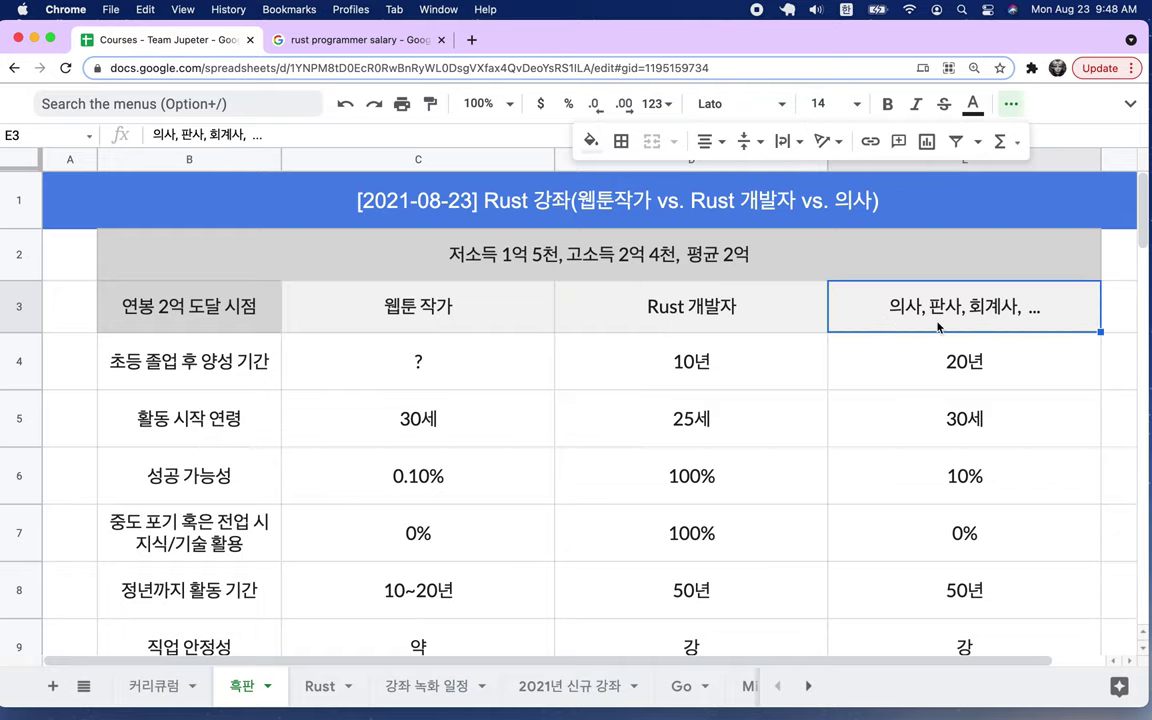
left_click(250, 367)
left_click(378, 370)
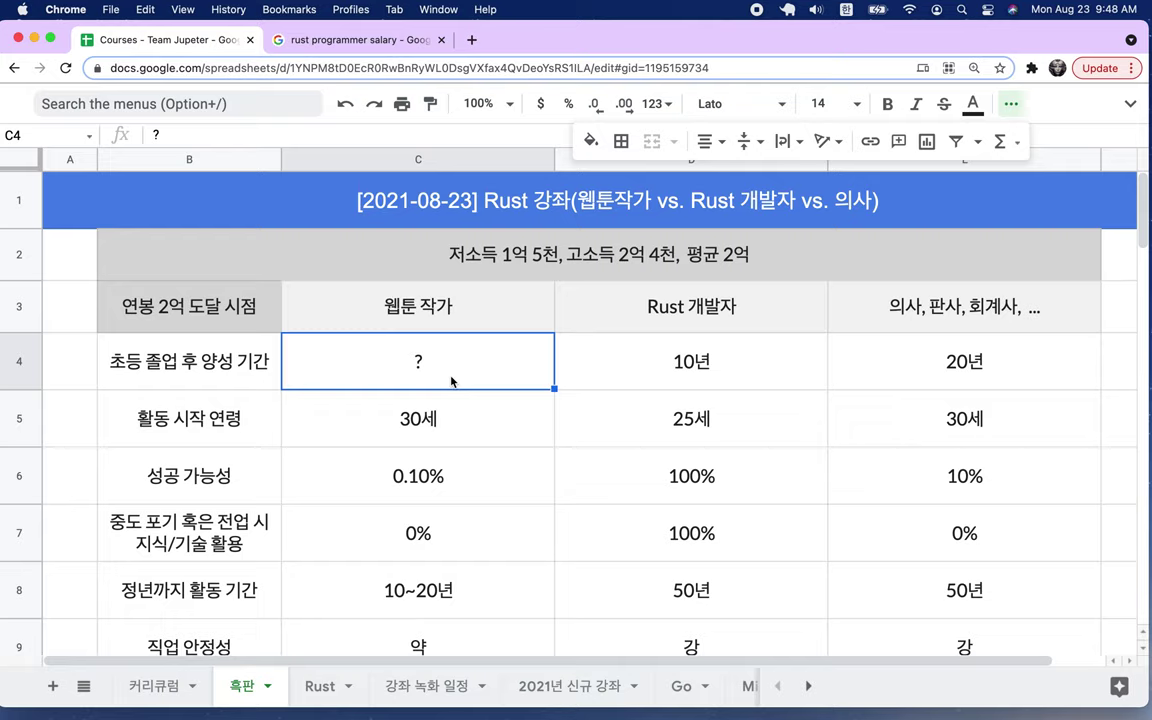
left_click(648, 369)
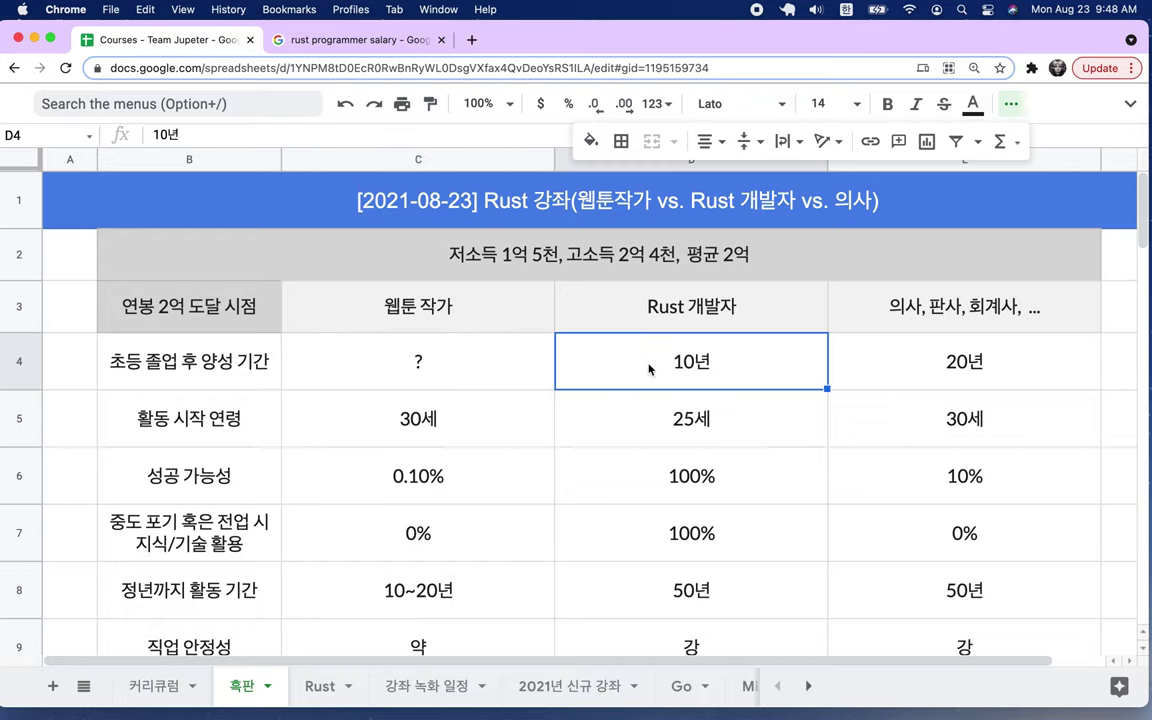
Add "초등학교 졸업 이후" before "10년" in the Rust 개발자 training-period cell D4
double_click(727, 373)
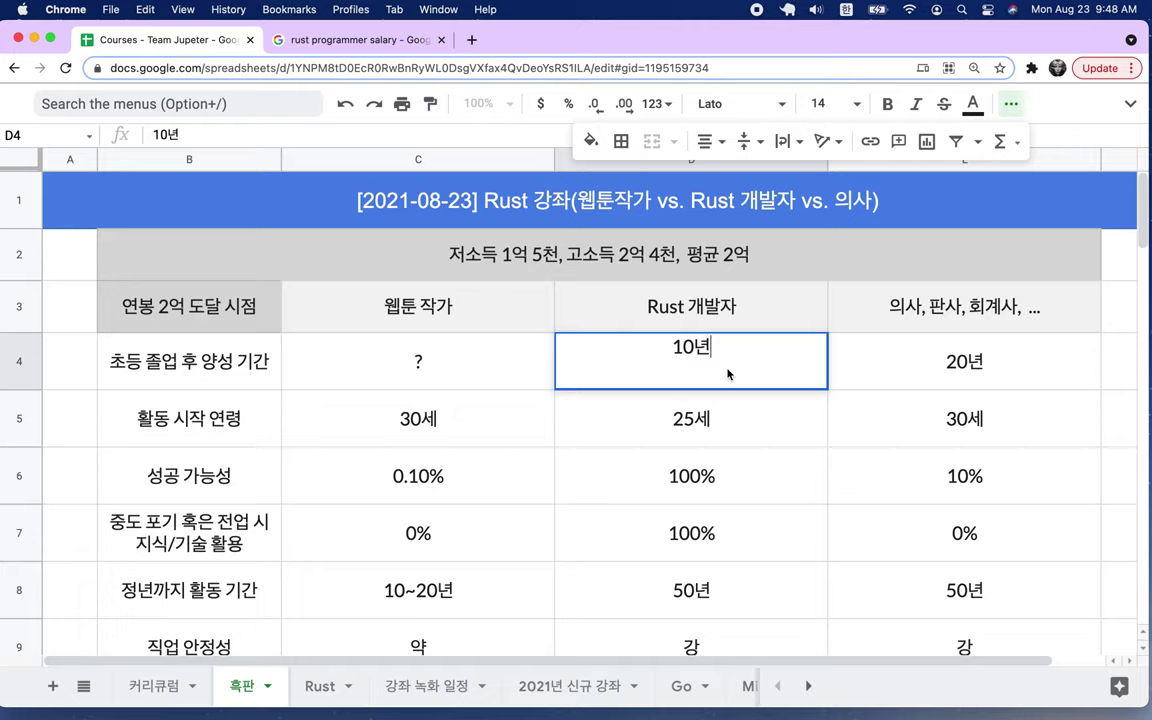
left_click(664, 352)
type("초증ㅎ")
key("BackSpace")
key("BackSpace")
type("등하ㄱ교 졸어")
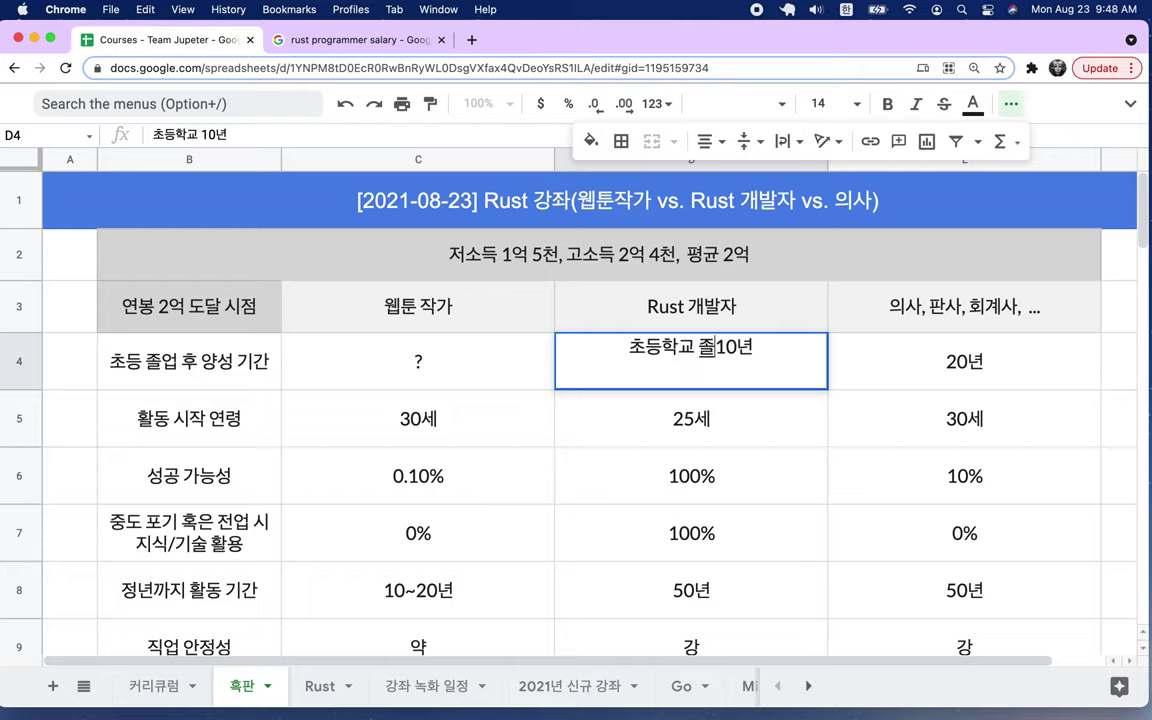
type("ㅂ 이후")
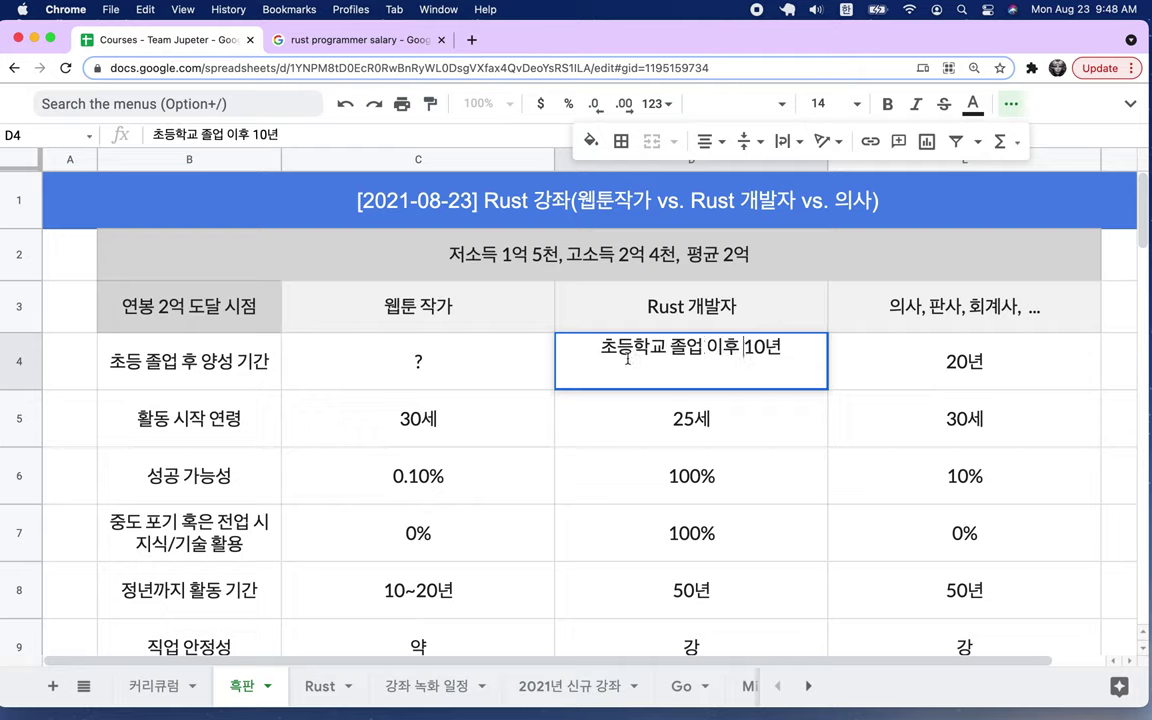
Copy "초등학교 졸업 이후" from the Rust 개발자 training-period cell D4 and insert it before "20년" in the doctors' cell E4
left_click_drag(600, 346, 747, 348)
key("super+c")
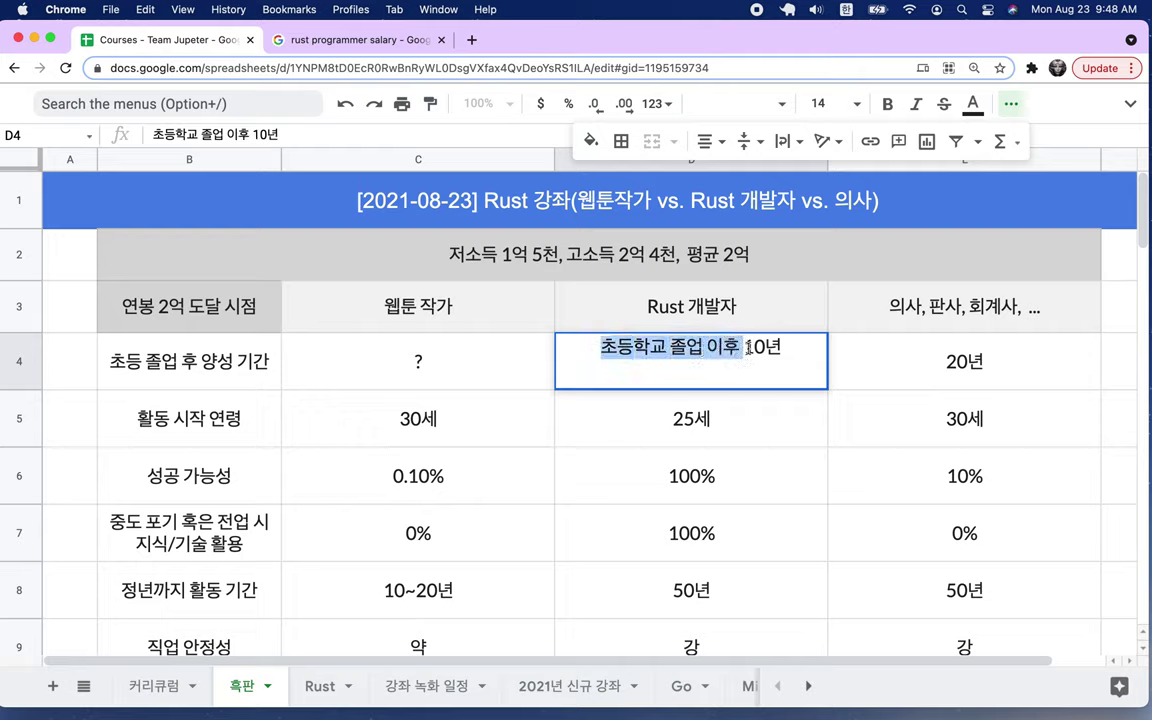
double_click(948, 352)
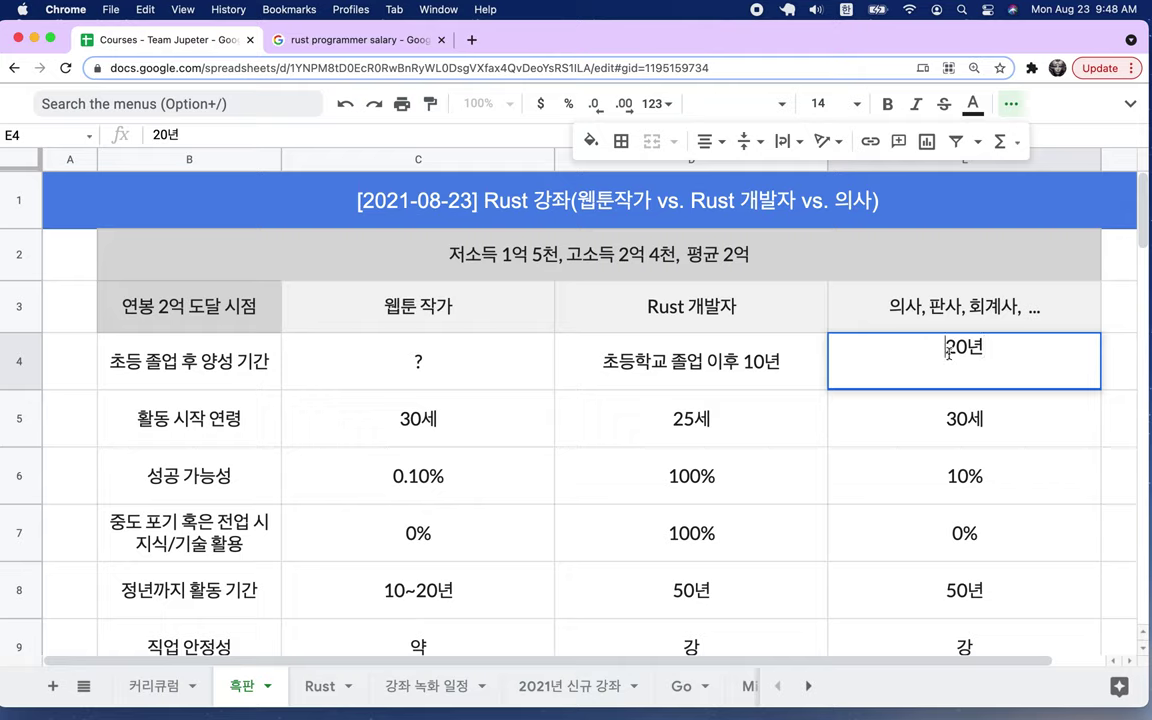
key("super+v")
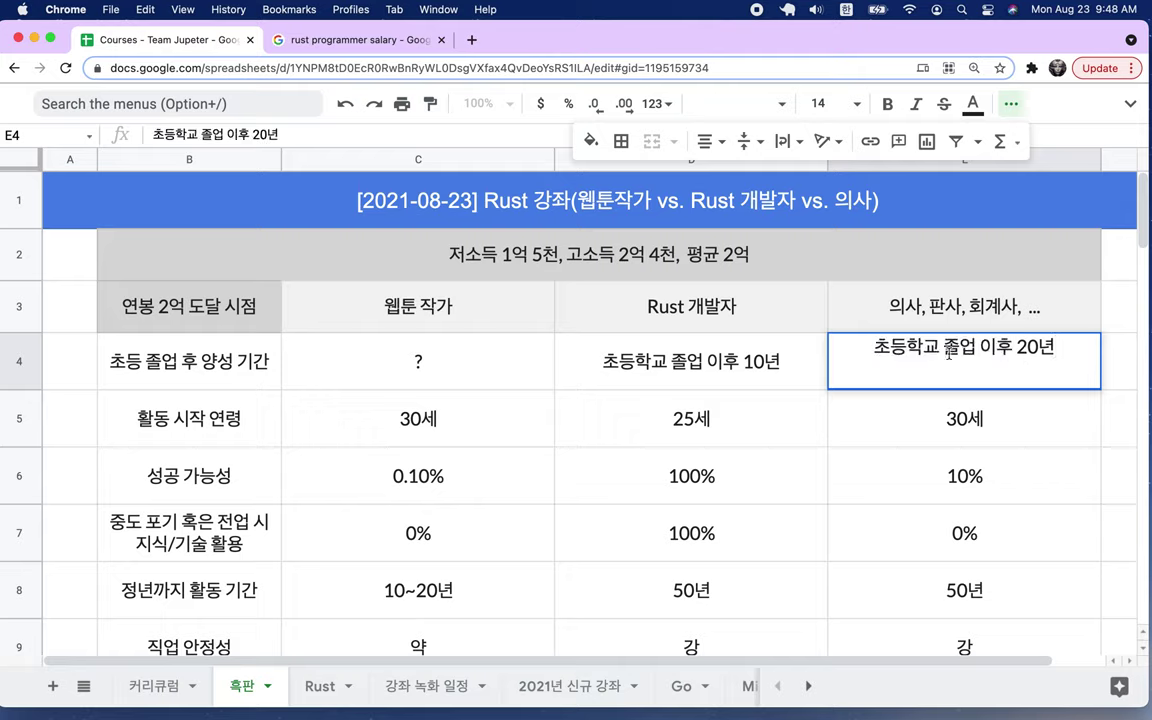
left_click(952, 414)
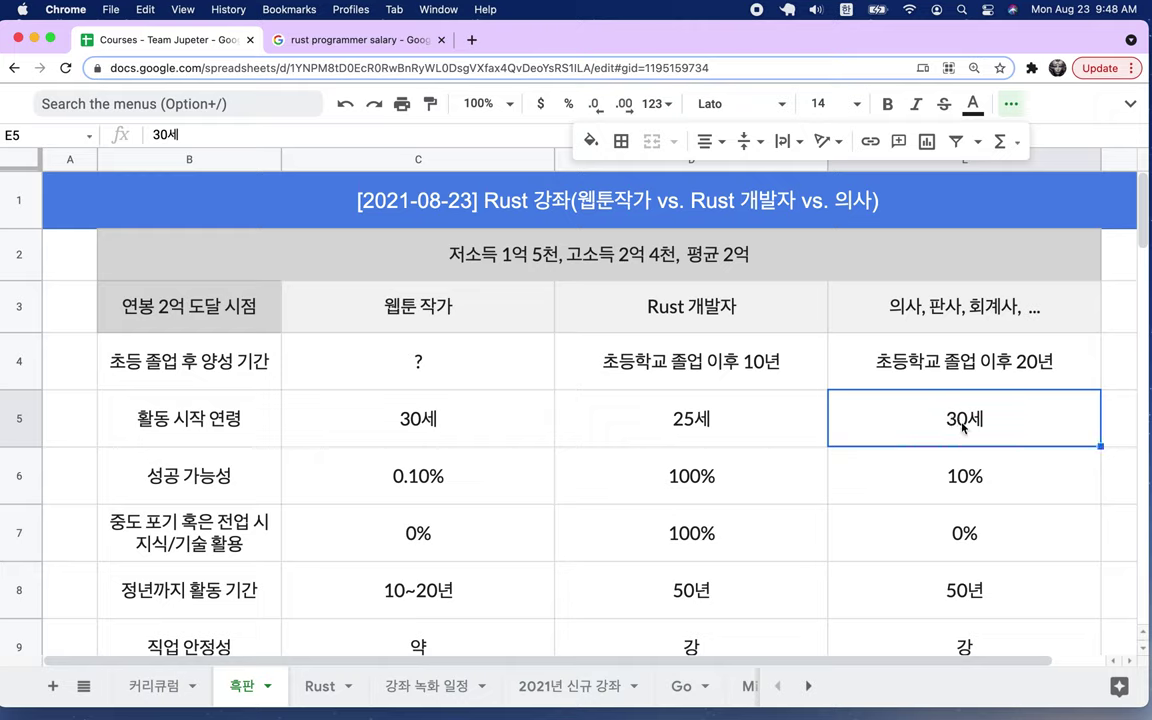
Change the doctors' activity starting age in cell E5 to "34~35세"
double_click(960, 418)
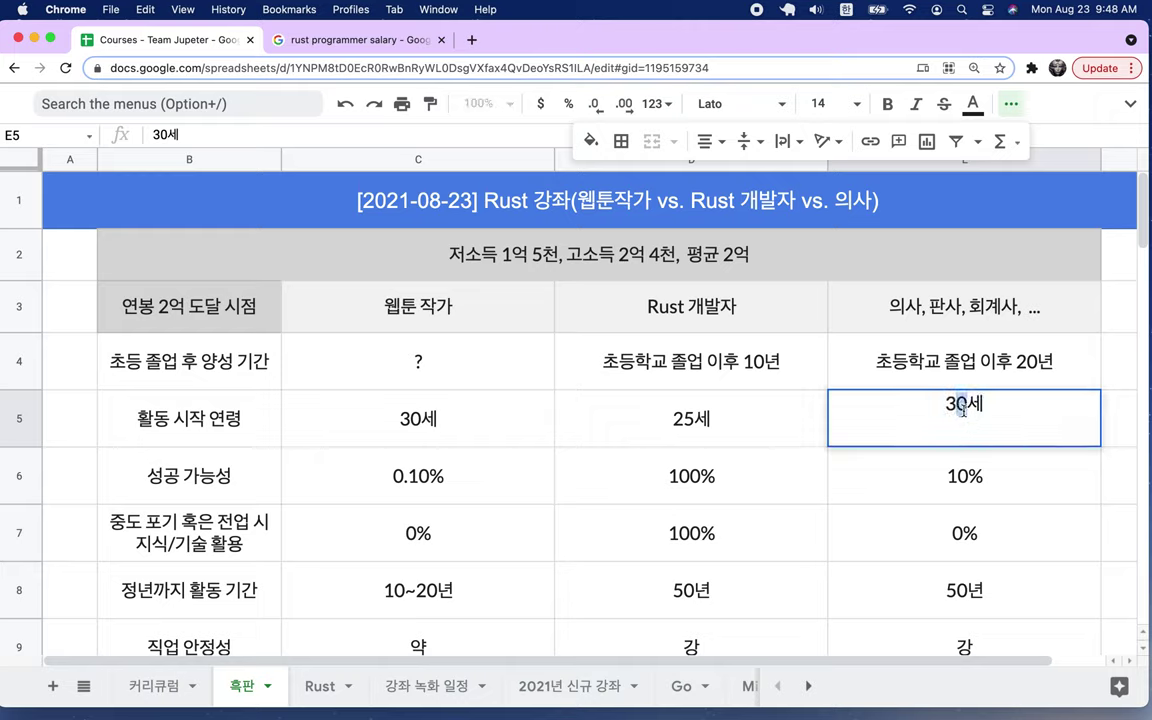
key("Delete")
type("4~5")
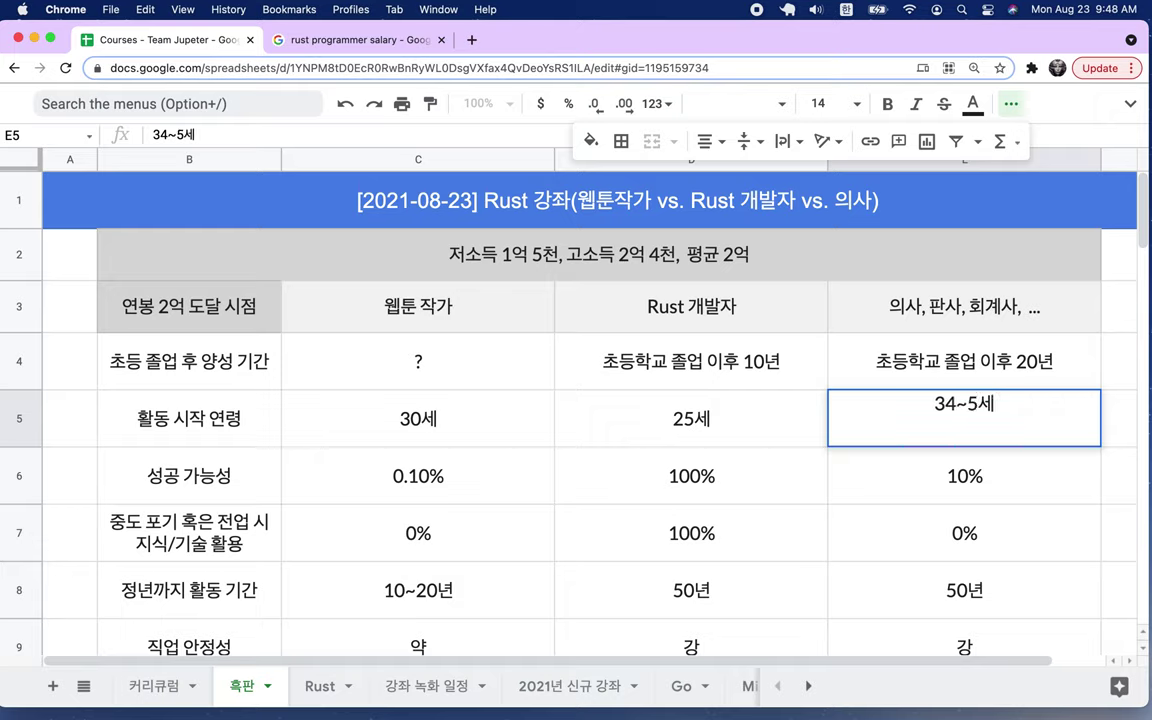
type("3")
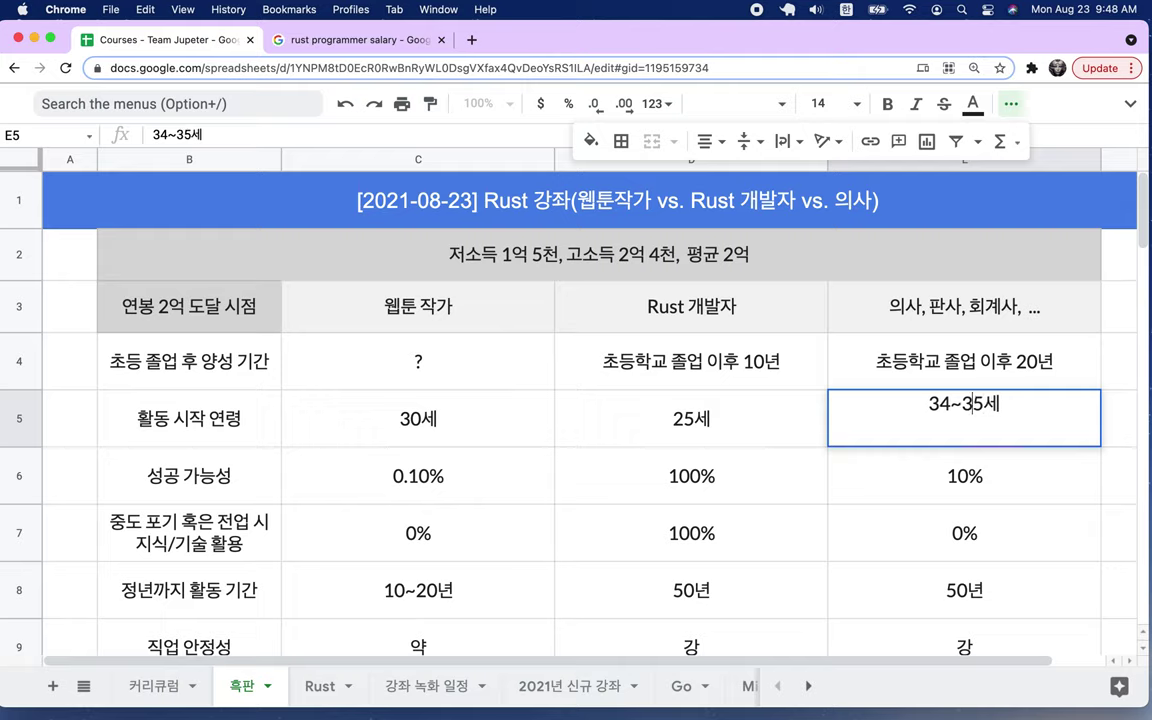
left_click(730, 431)
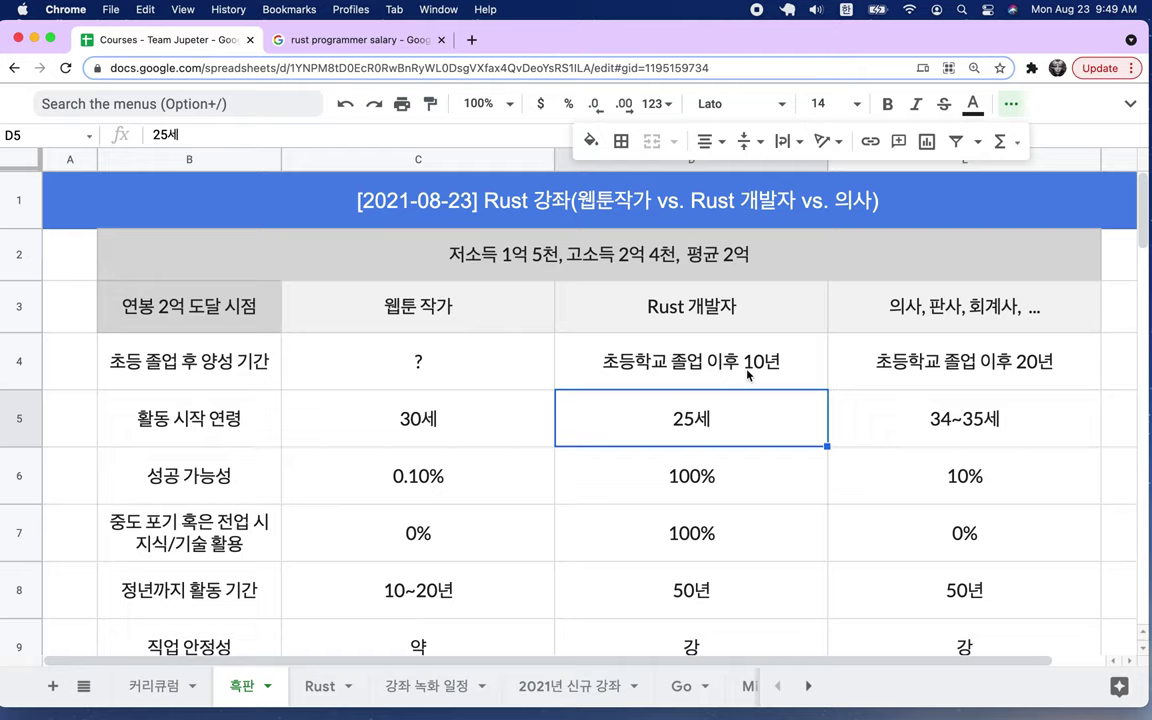
Add "평균 수준의 Rust 개발자" before "25세" in the Rust developers' starting-age cell D5
left_click(645, 242)
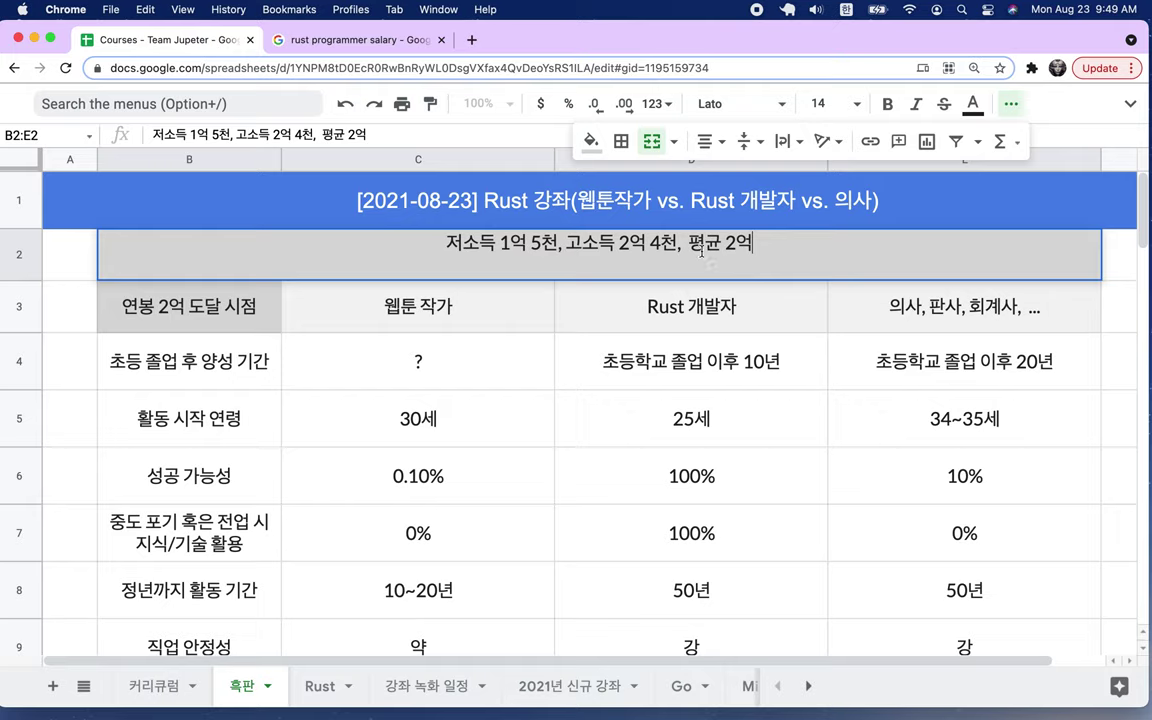
left_click_drag(697, 245, 752, 243)
left_click(600, 410)
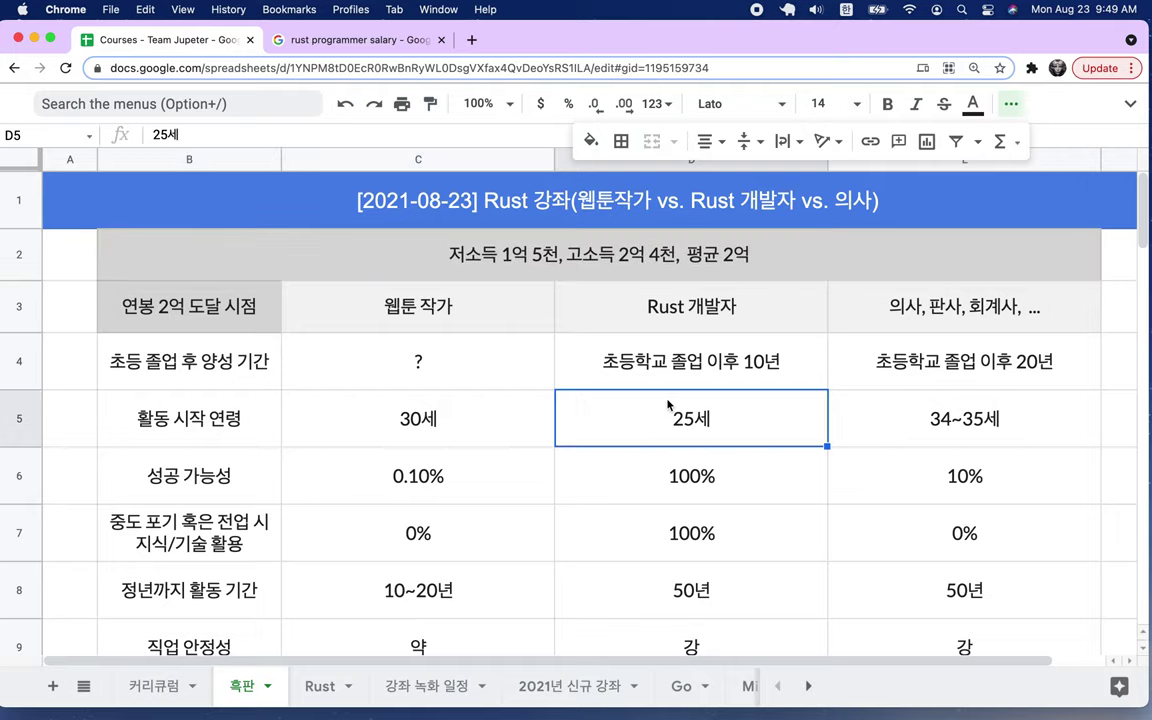
double_click(667, 406)
type("펴유")
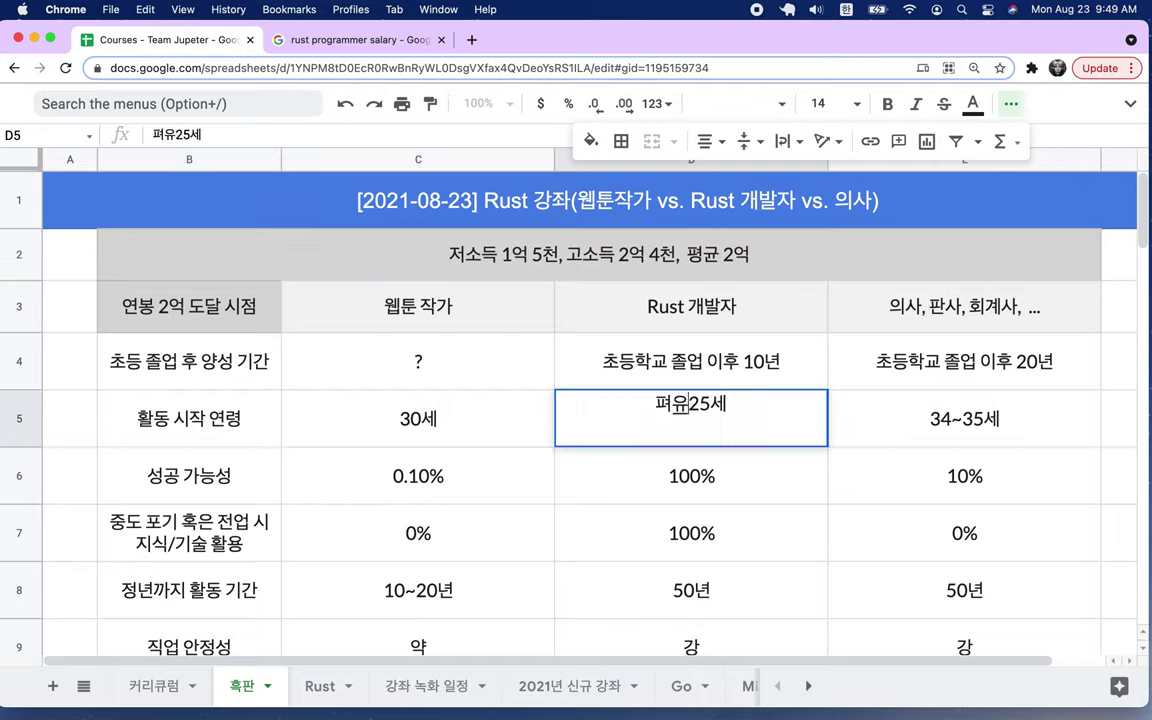
type("균 수")
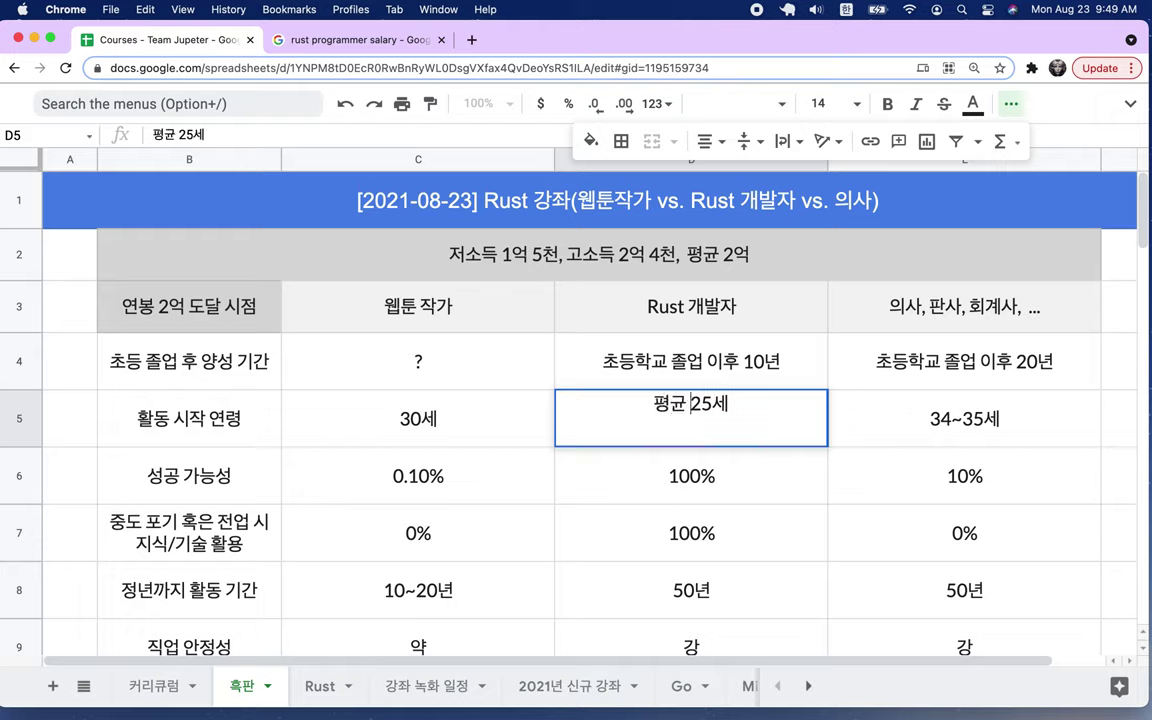
type("준의 개발자")
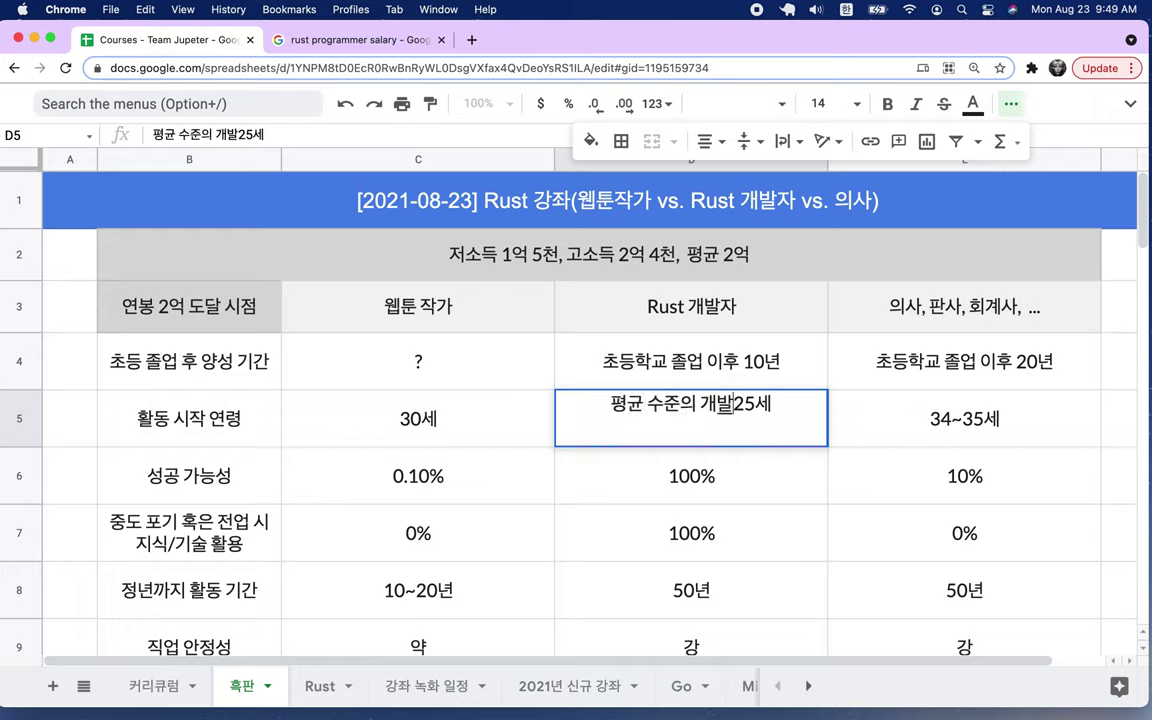
key("ctrl+space")
left_click(697, 407)
type("Rust 개발자")
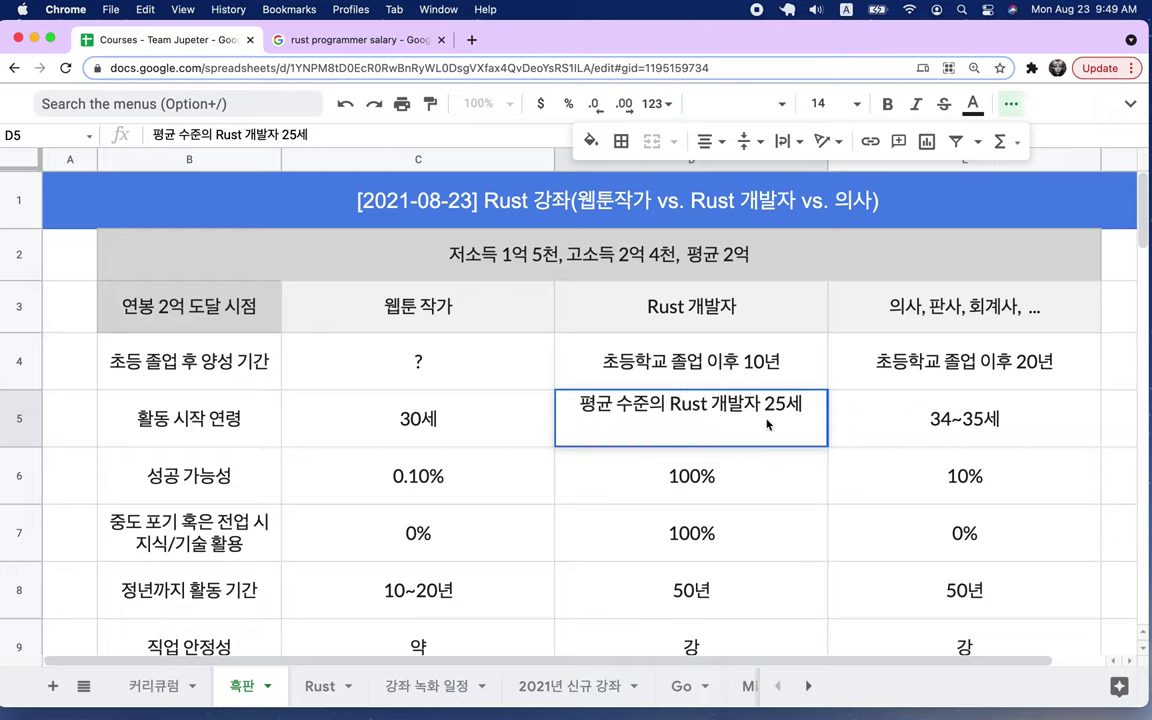
left_click_drag(665, 404, 751, 404)
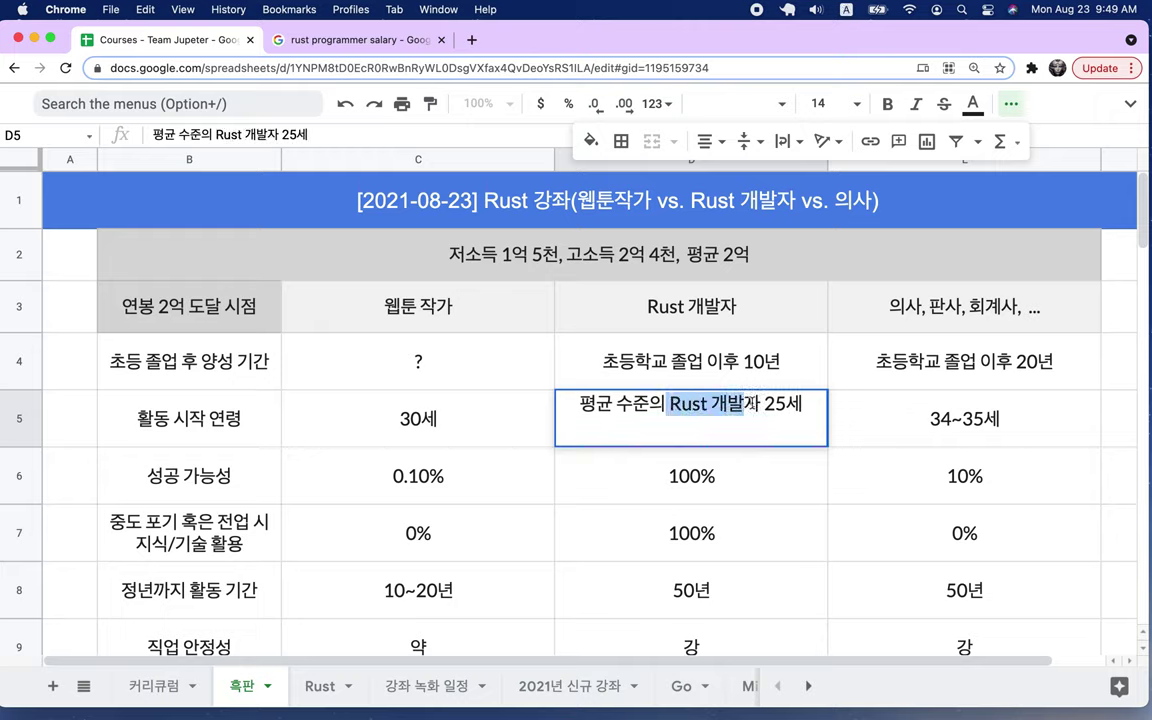
left_click_drag(644, 368, 716, 423)
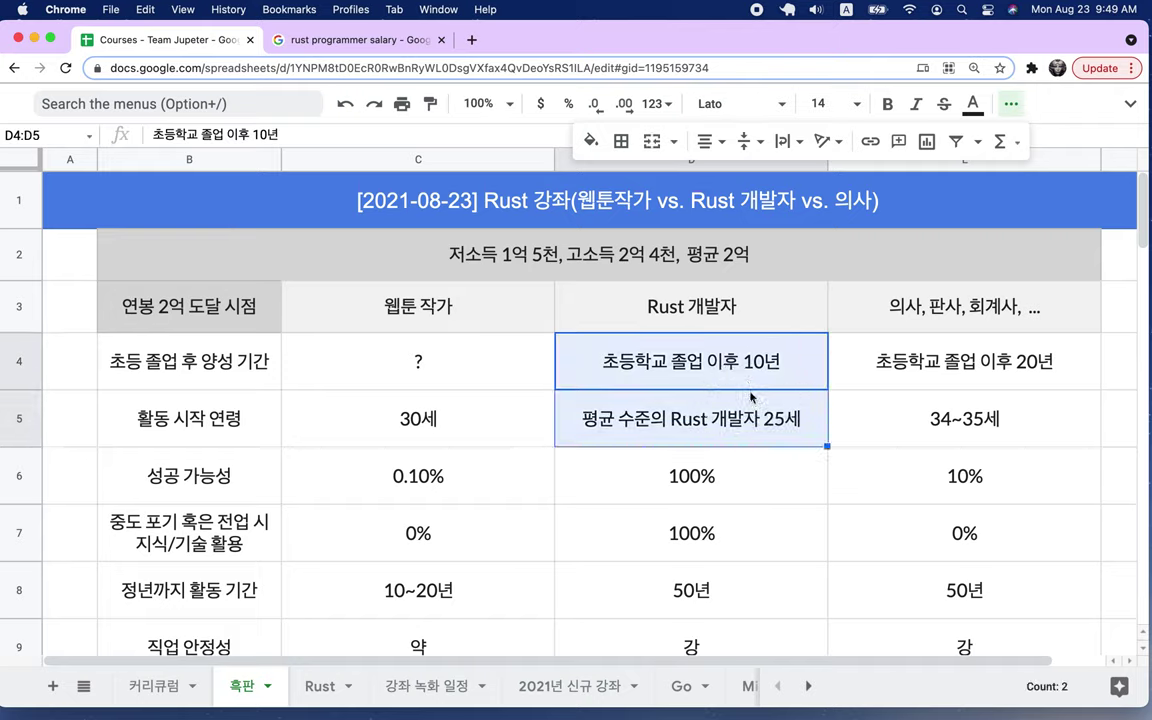
Change the webtoon artists' success probability in cell C6 to "1% 미만"
left_click(456, 422)
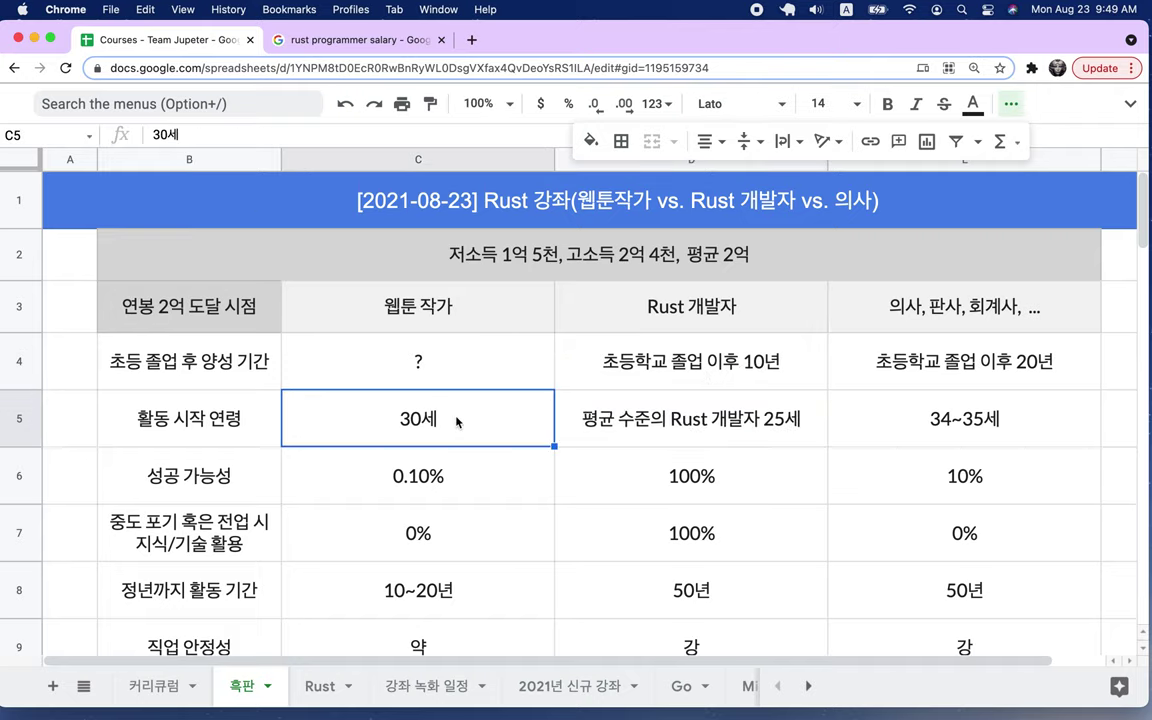
scroll(456, 422, "down", 3)
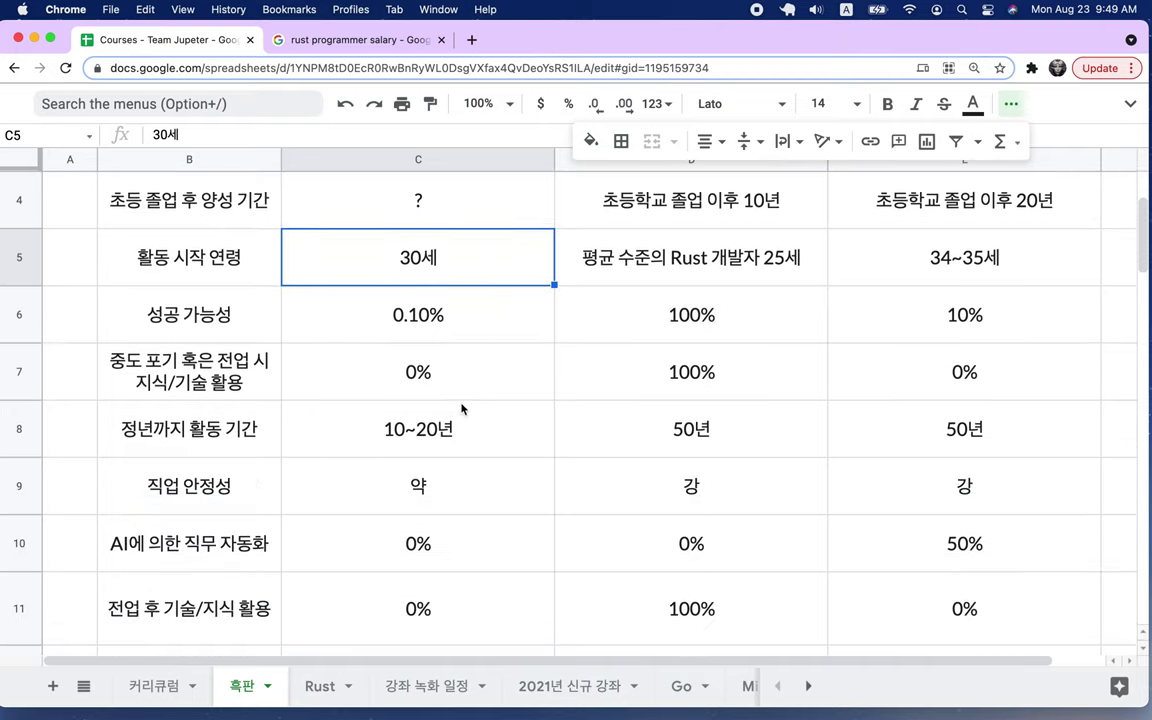
left_click(22, 316)
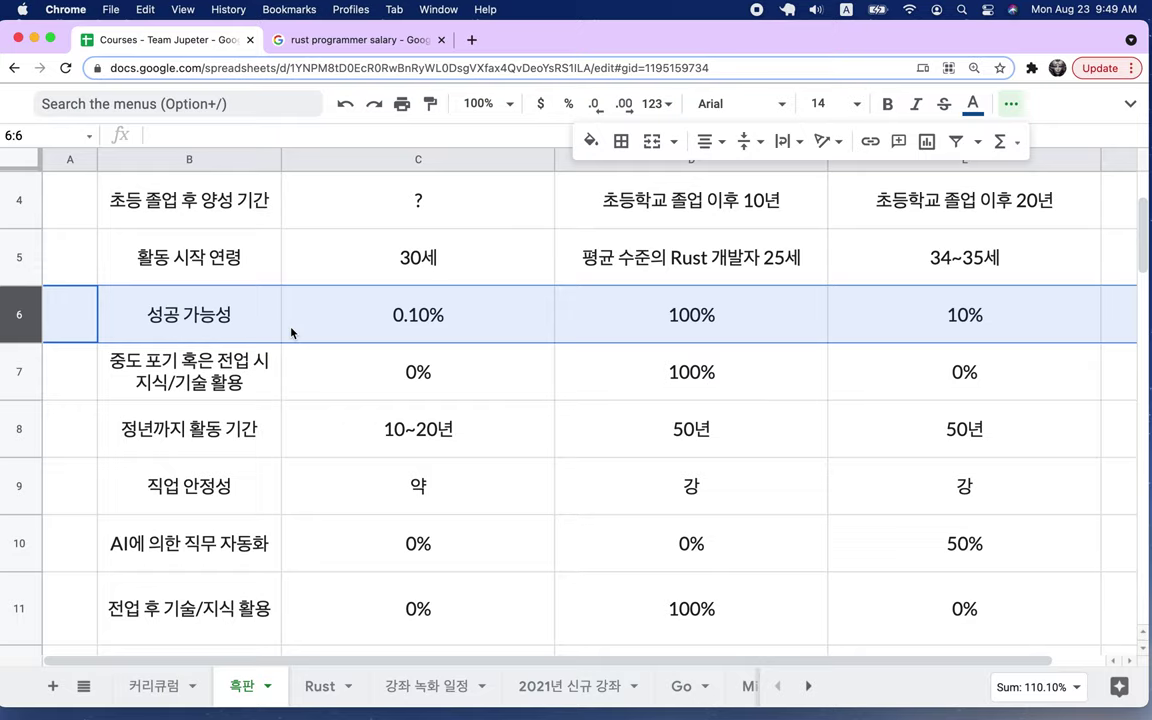
double_click(398, 305)
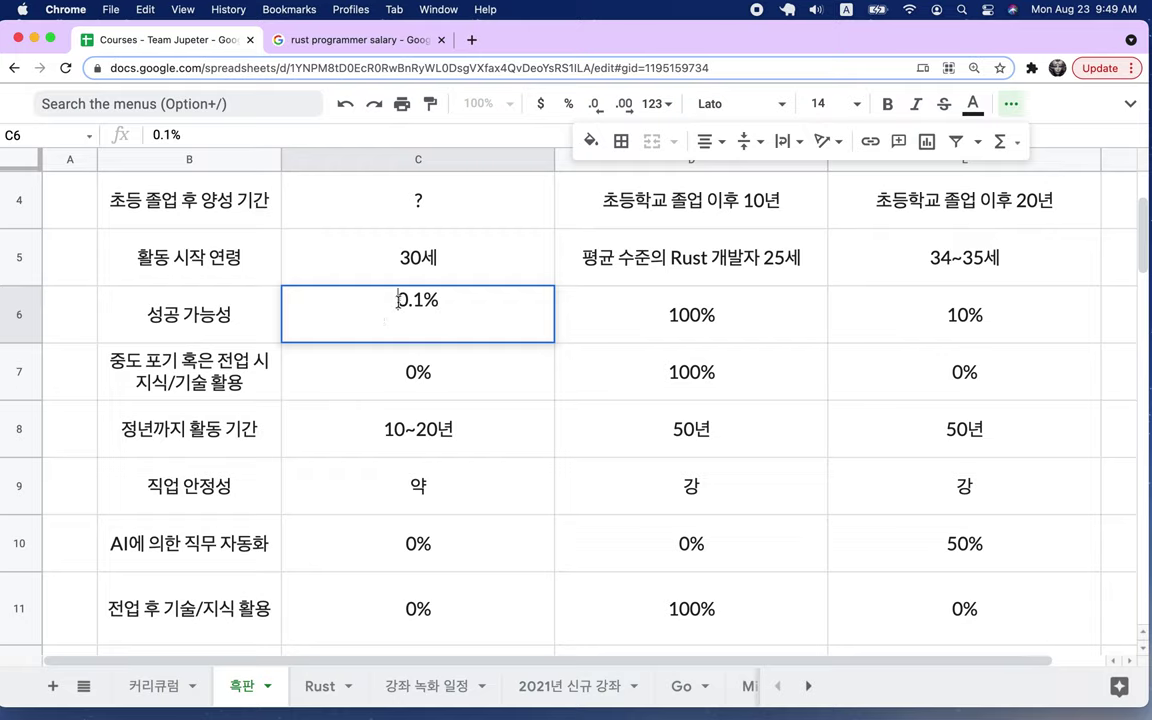
left_click_drag(398, 300, 416, 300)
key("End")
type("al")
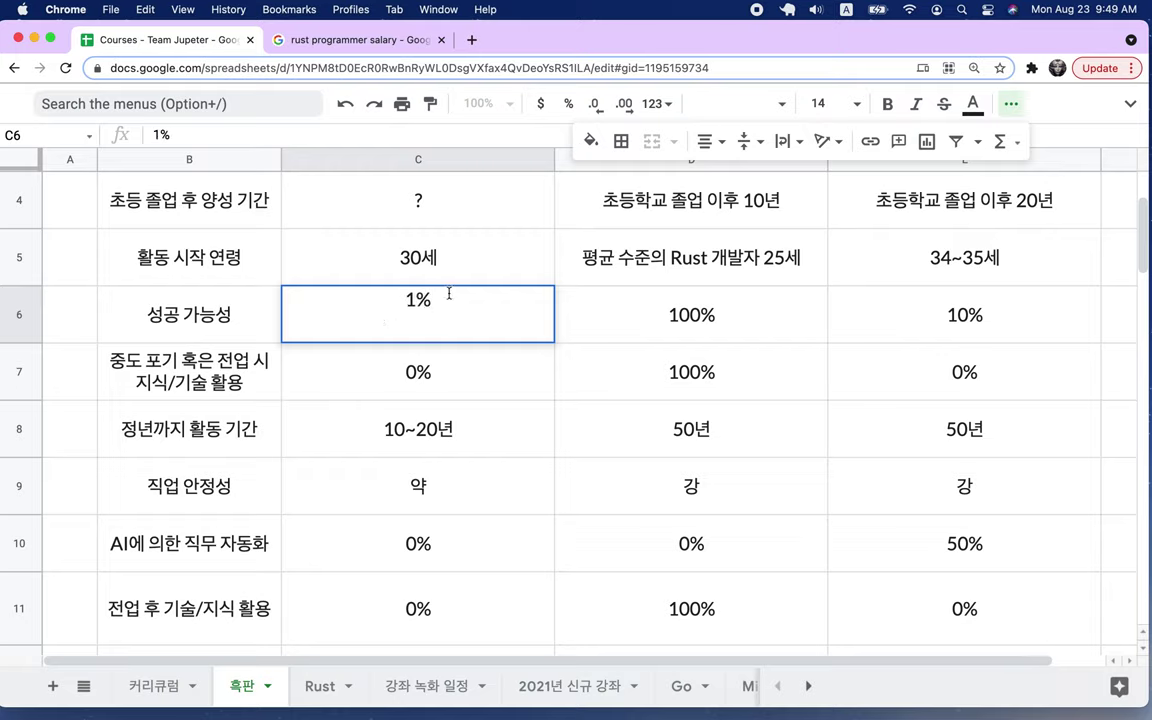
key("BackSpace")
key("BackSpace")
key("ctrl+space")
type("미만")
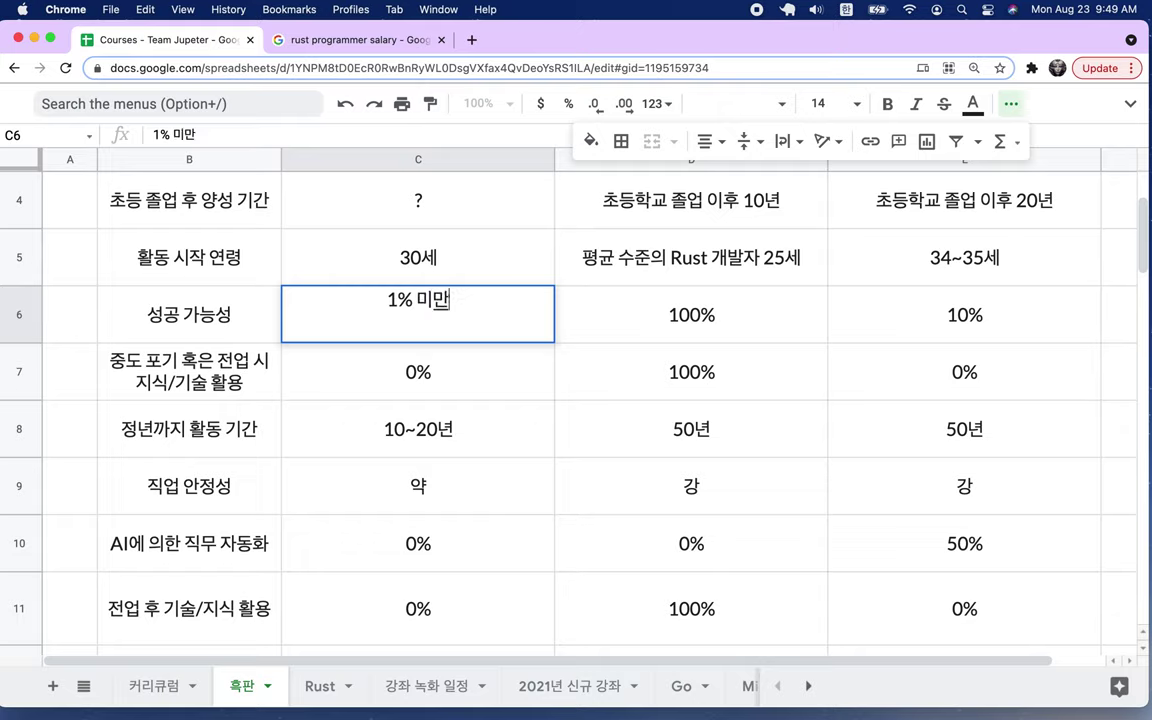
left_click(614, 322)
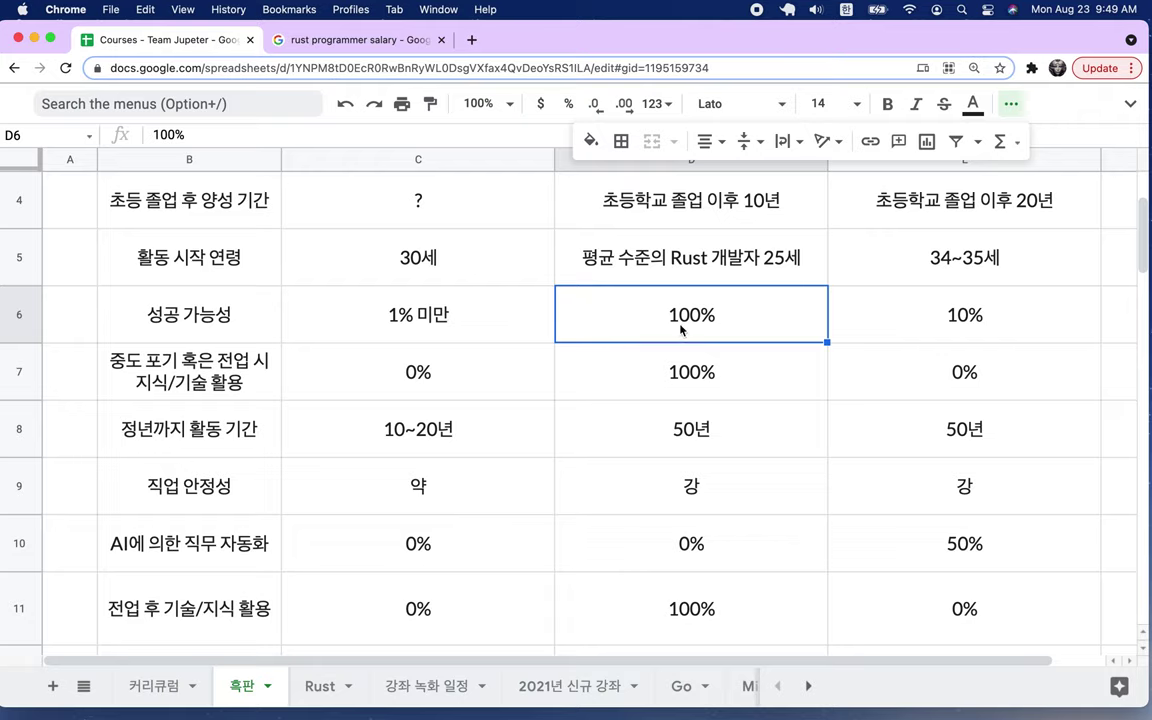
Set the Rust developers' success probability in cell D6 to 10%
left_click(876, 320)
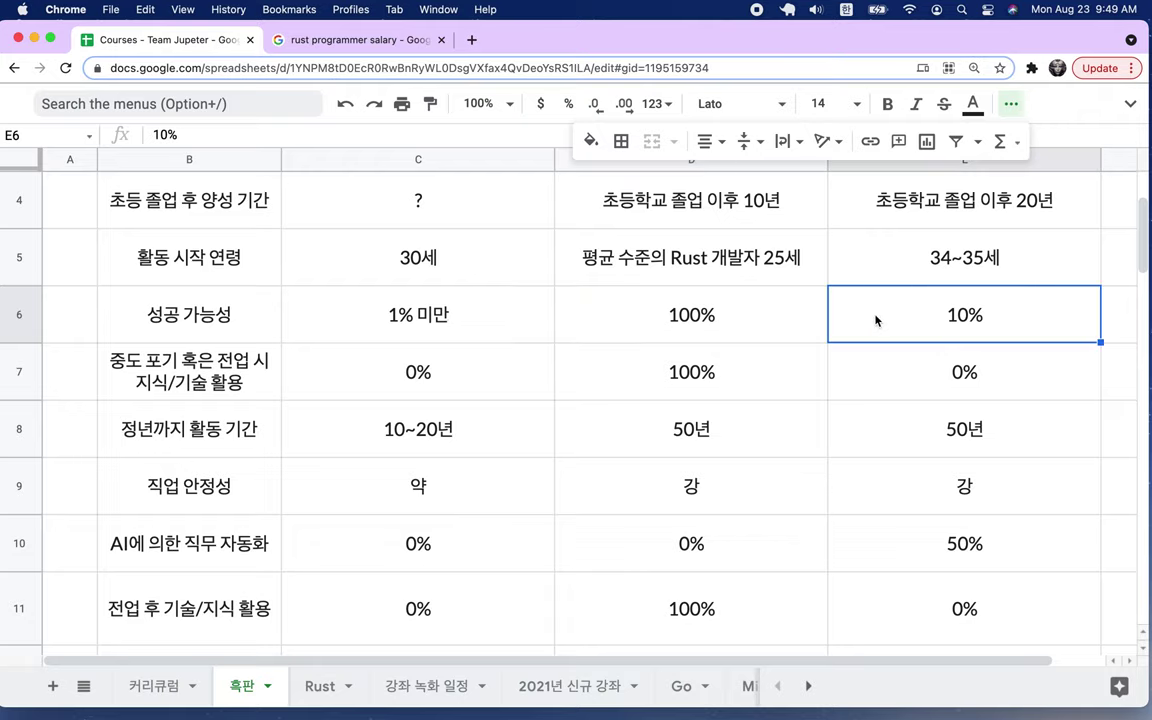
double_click(686, 319)
key("Left")
key("BackSpace")
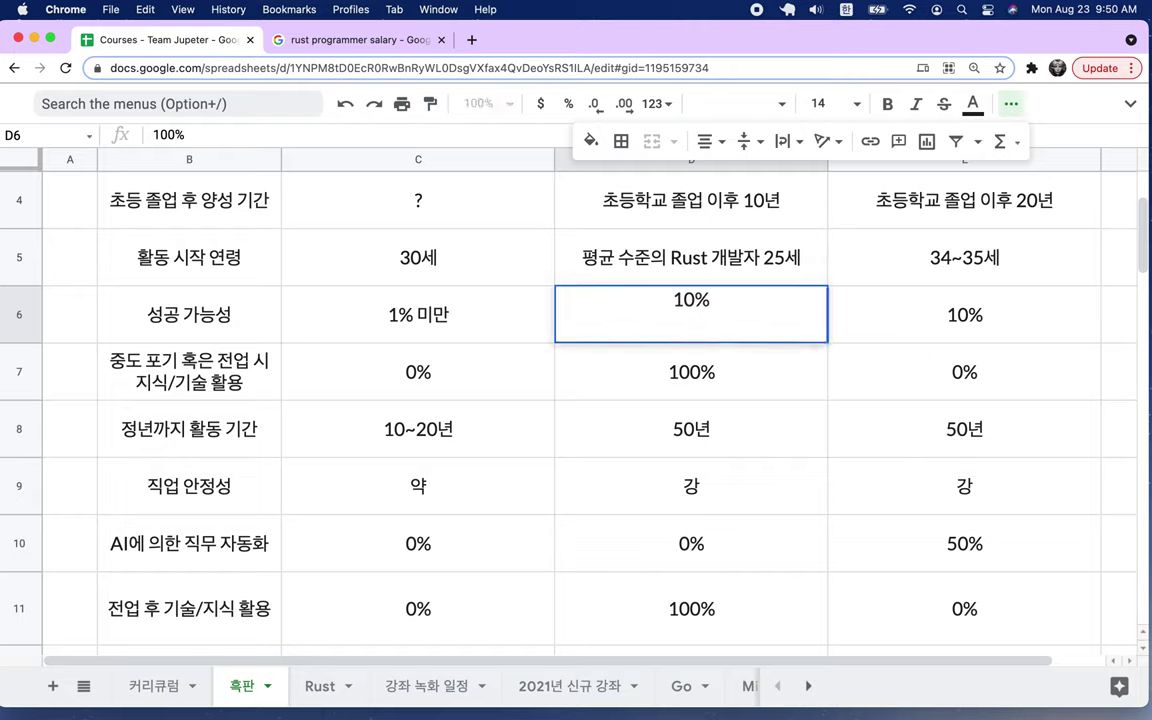
left_click(673, 300)
left_click(919, 334)
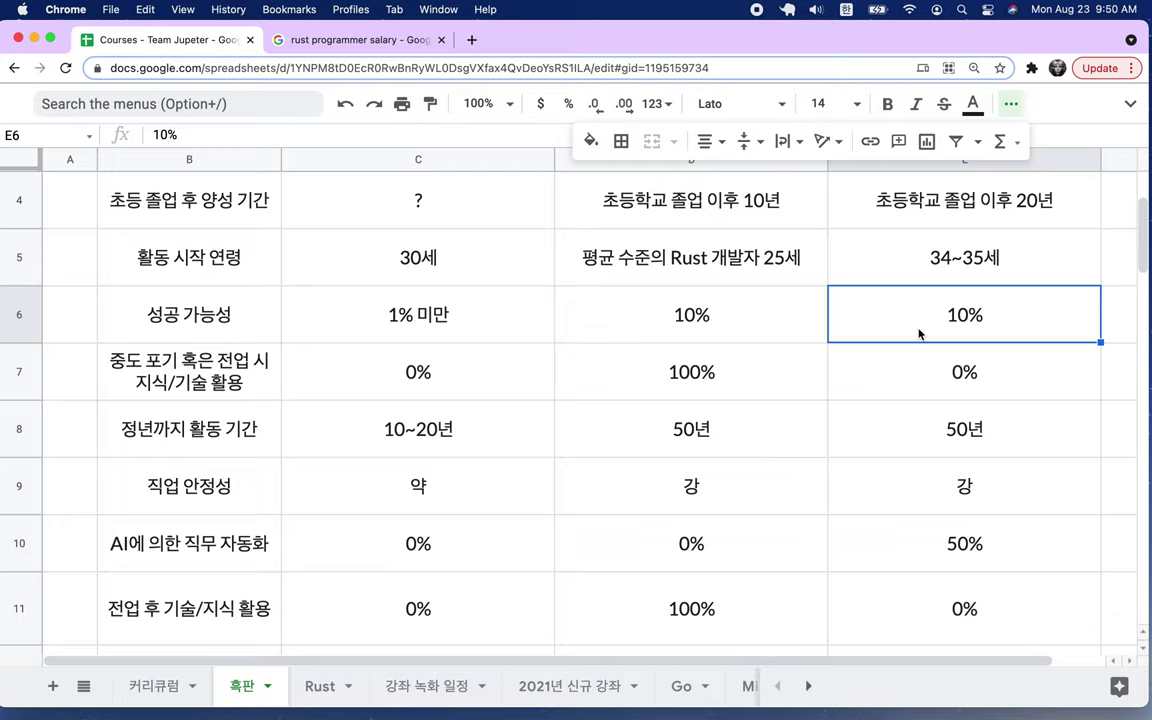
Review the headings in rows 1 to 3, the career comparison in rows 4 to 6, and the knowledge and skill reuse figures in row 7
left_click(228, 356)
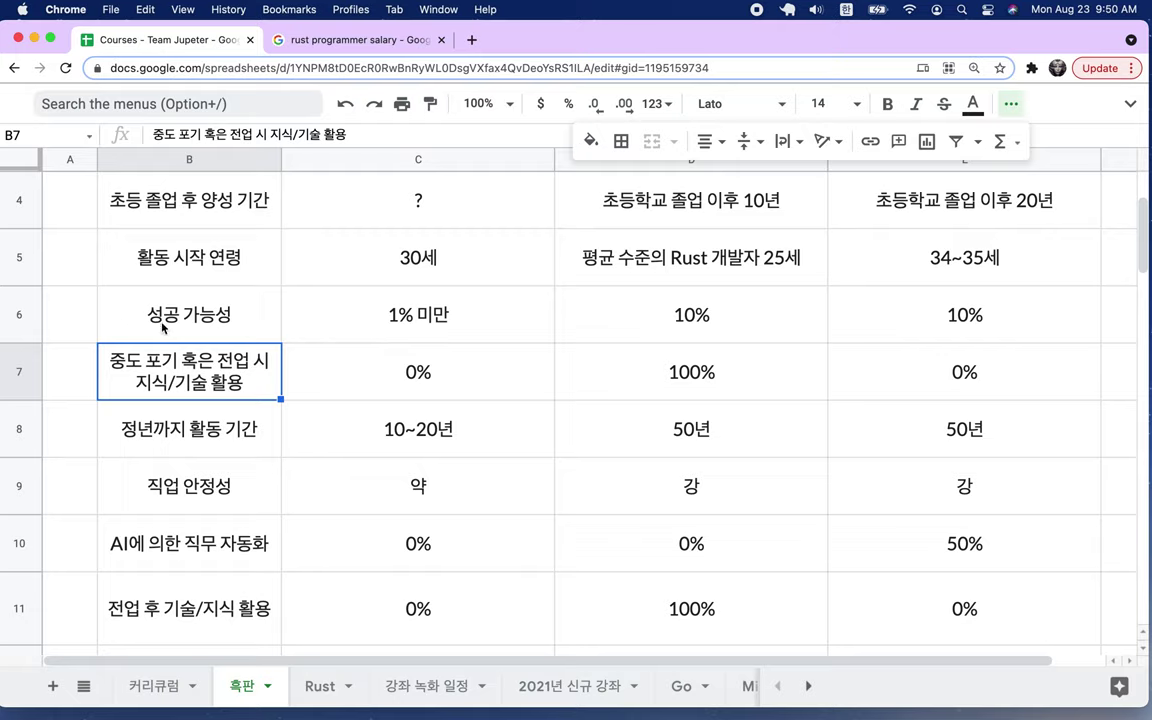
left_click_drag(24, 300, 880, 197)
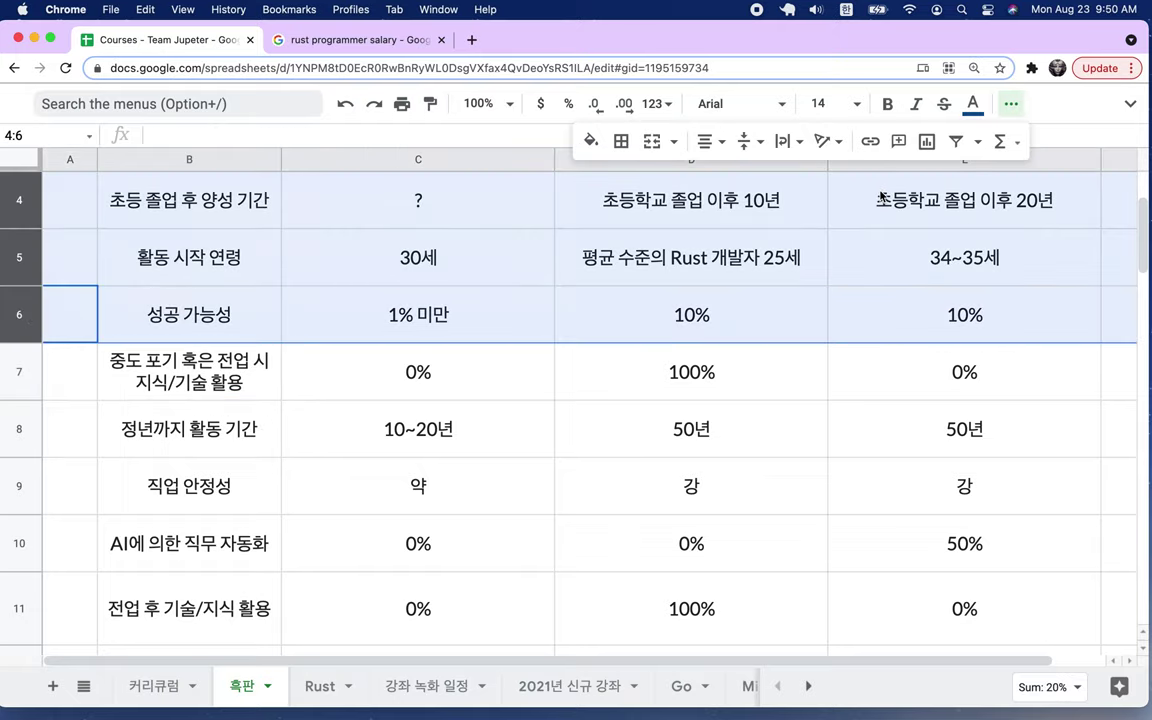
scroll(812, 257, "up", 3)
scroll(812, 257, "right", 3)
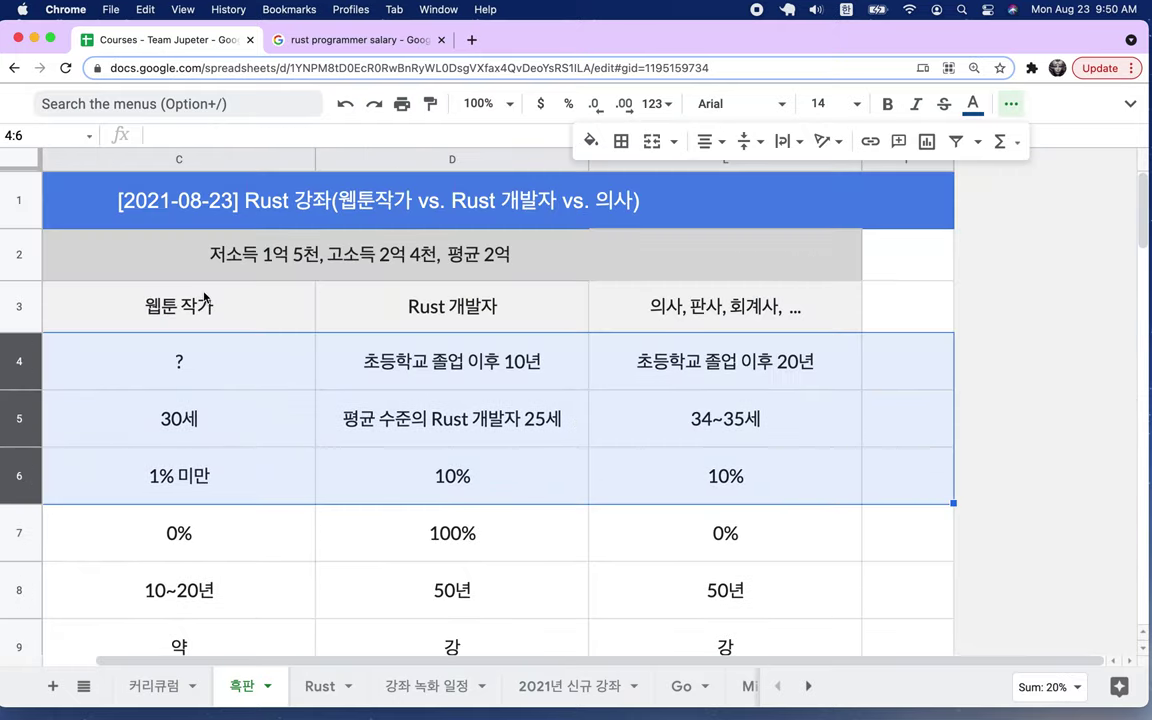
scroll(204, 297, "left", 3)
left_click(18, 312)
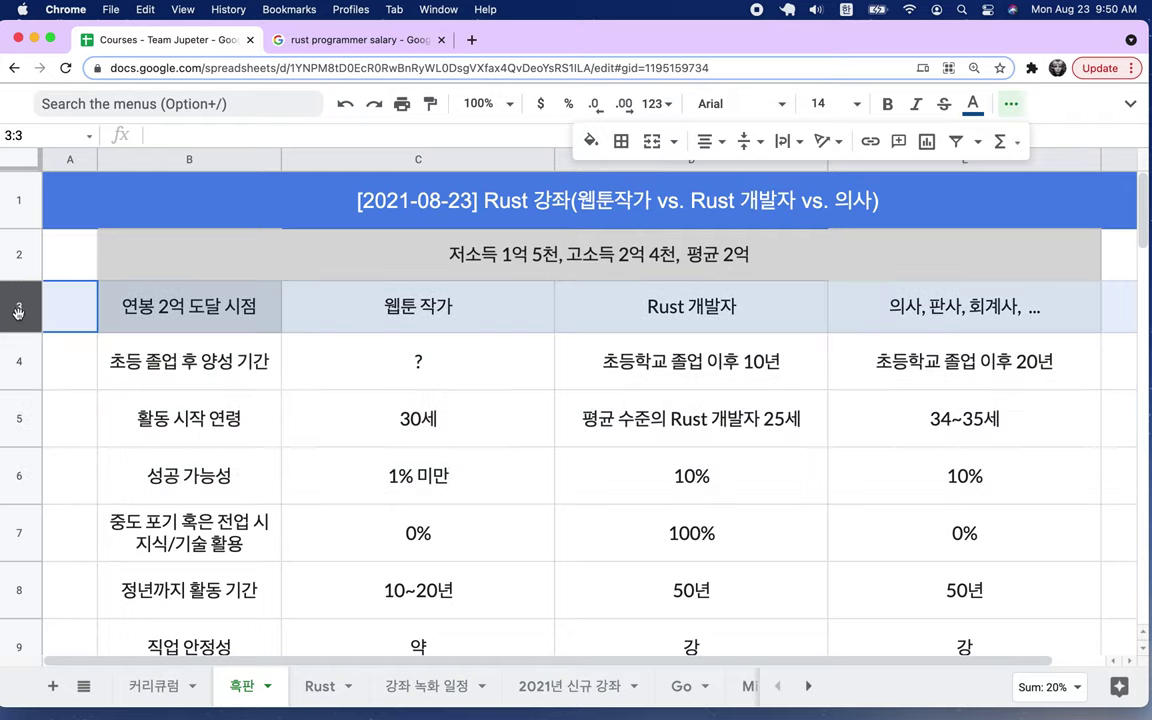
left_click_drag(18, 312, 21, 195)
right_click(22, 205)
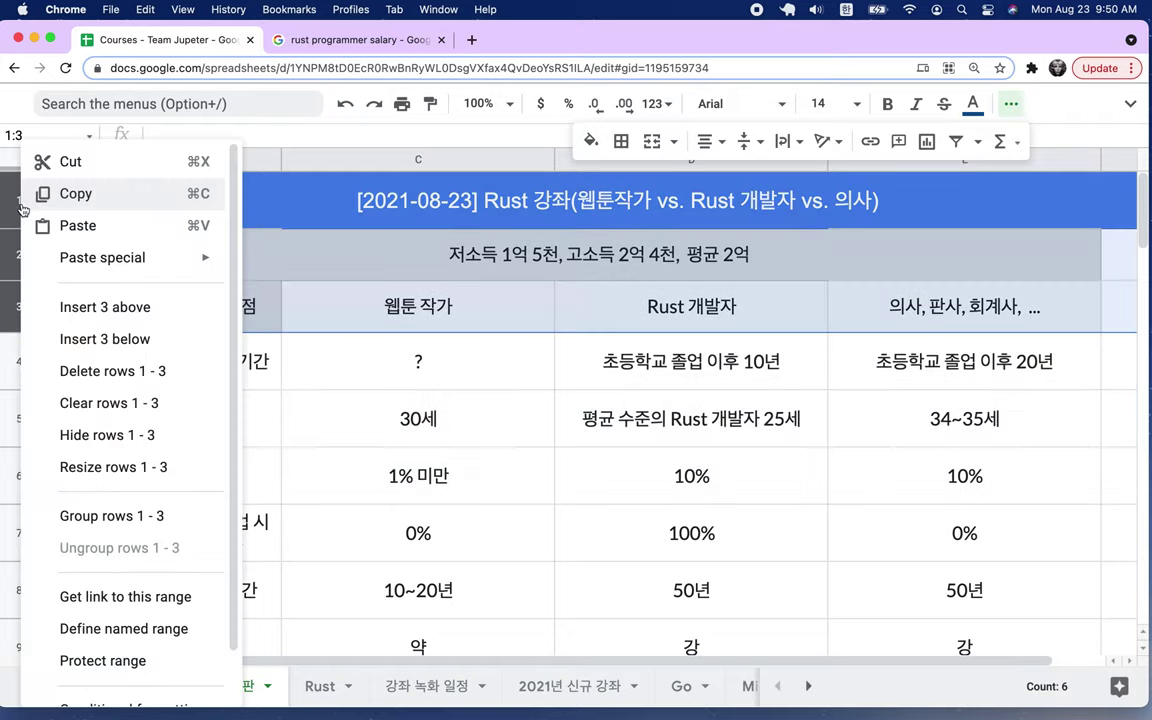
left_click(527, 419)
scroll(527, 420, "down", 2)
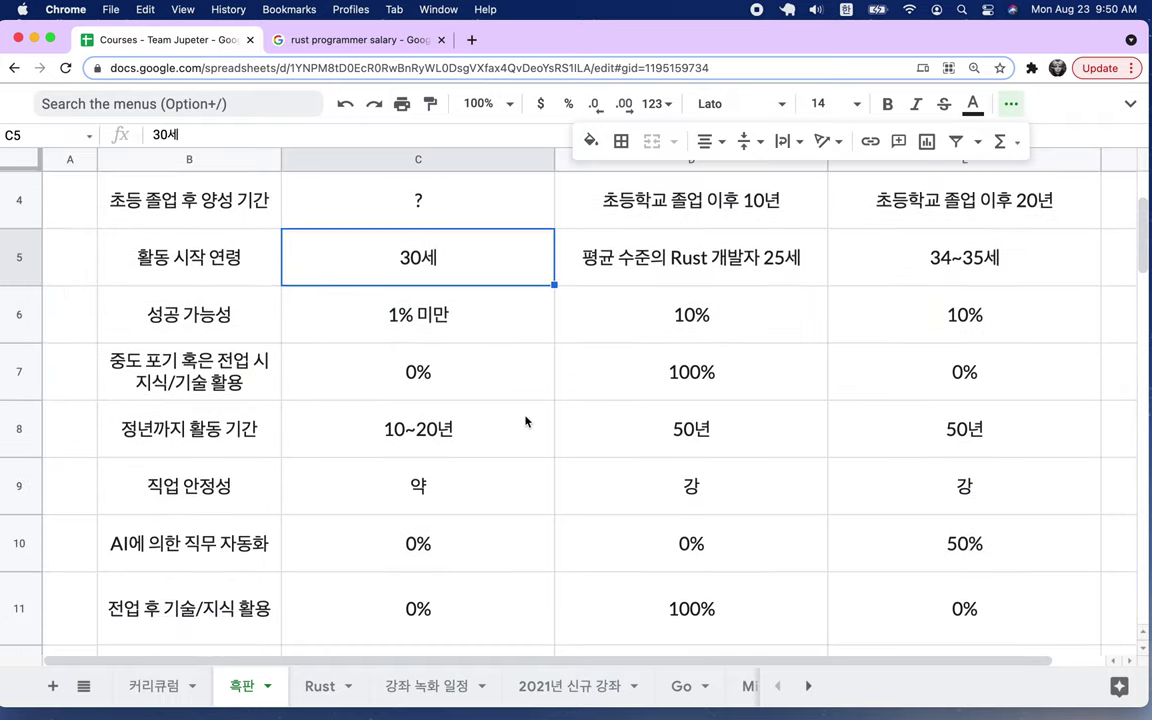
left_click(188, 395)
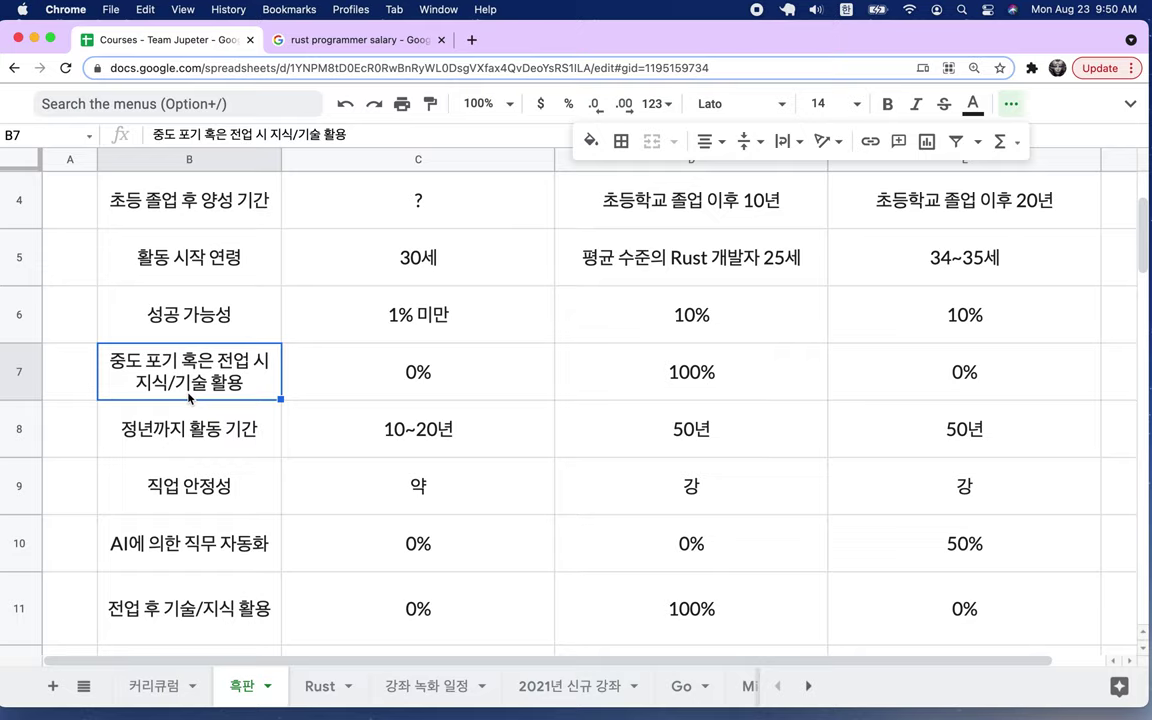
left_click(918, 374)
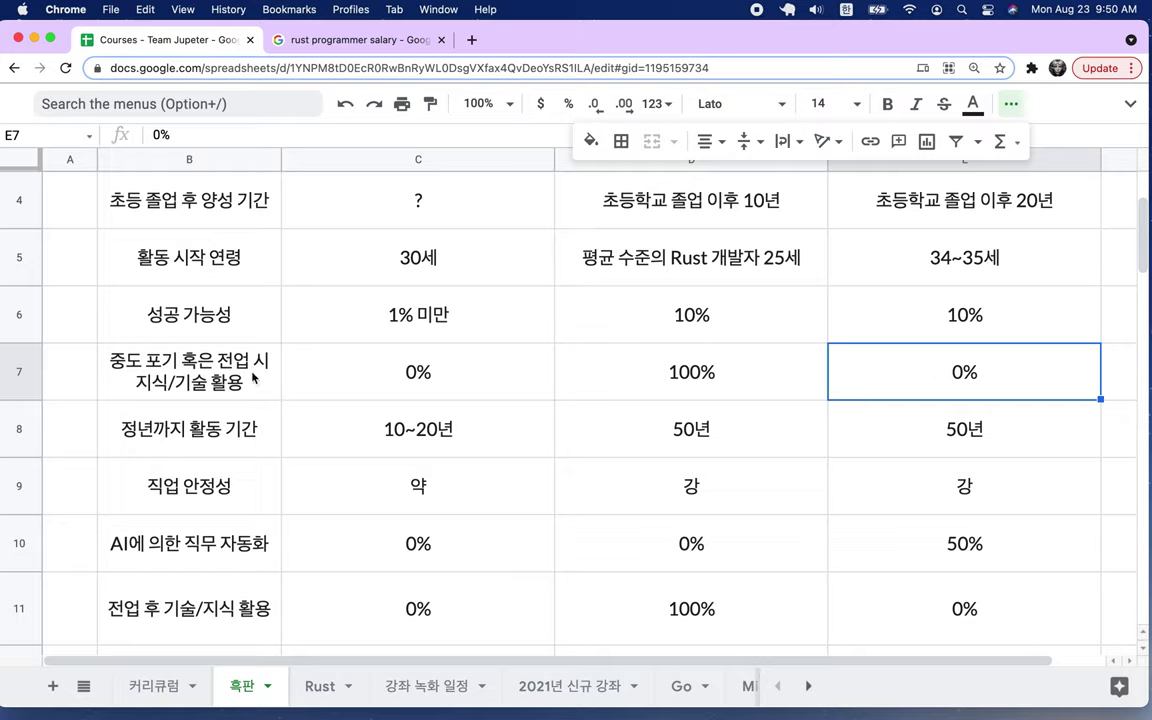
left_click(253, 380)
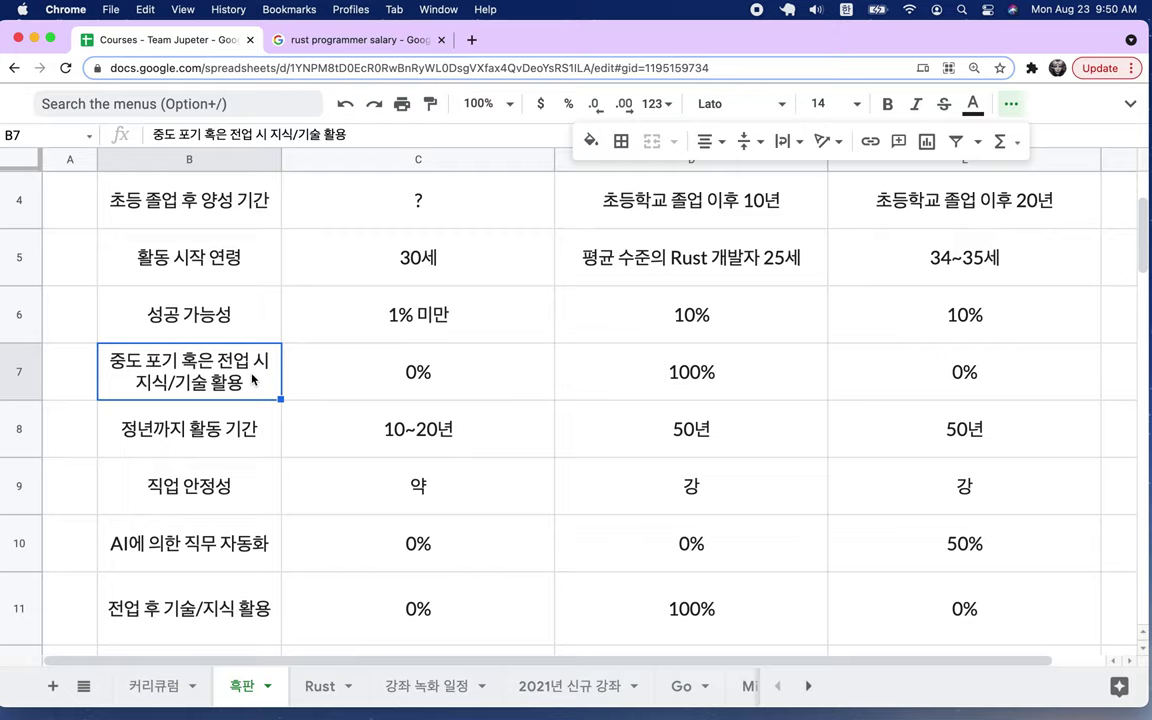
Compare the knowledge and skill reuse figures in row 7 and the working years until retirement in row 8 across the careers
left_click(397, 384)
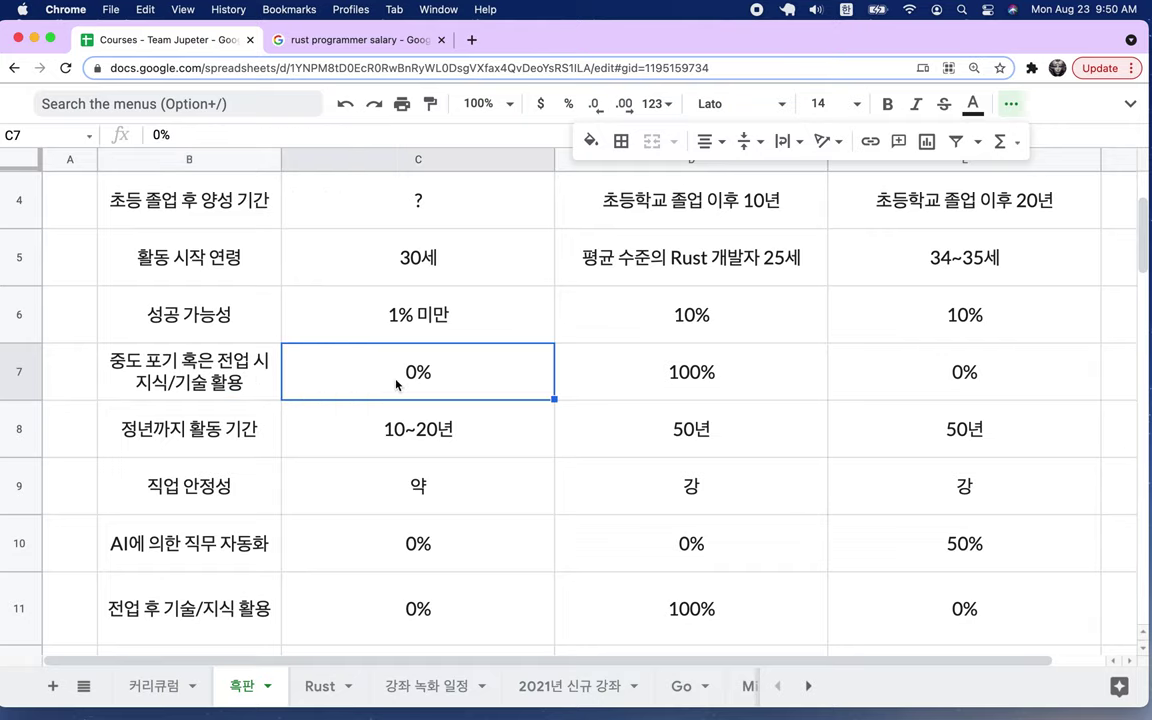
left_click(957, 390, "super")
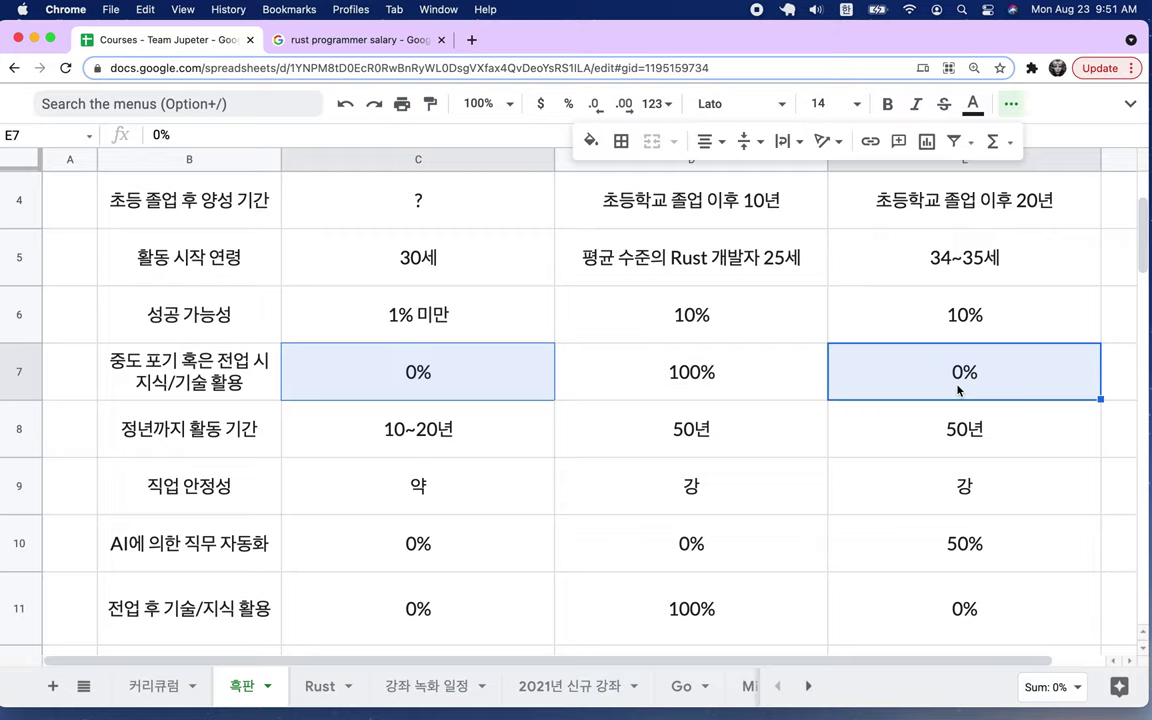
double_click(790, 386)
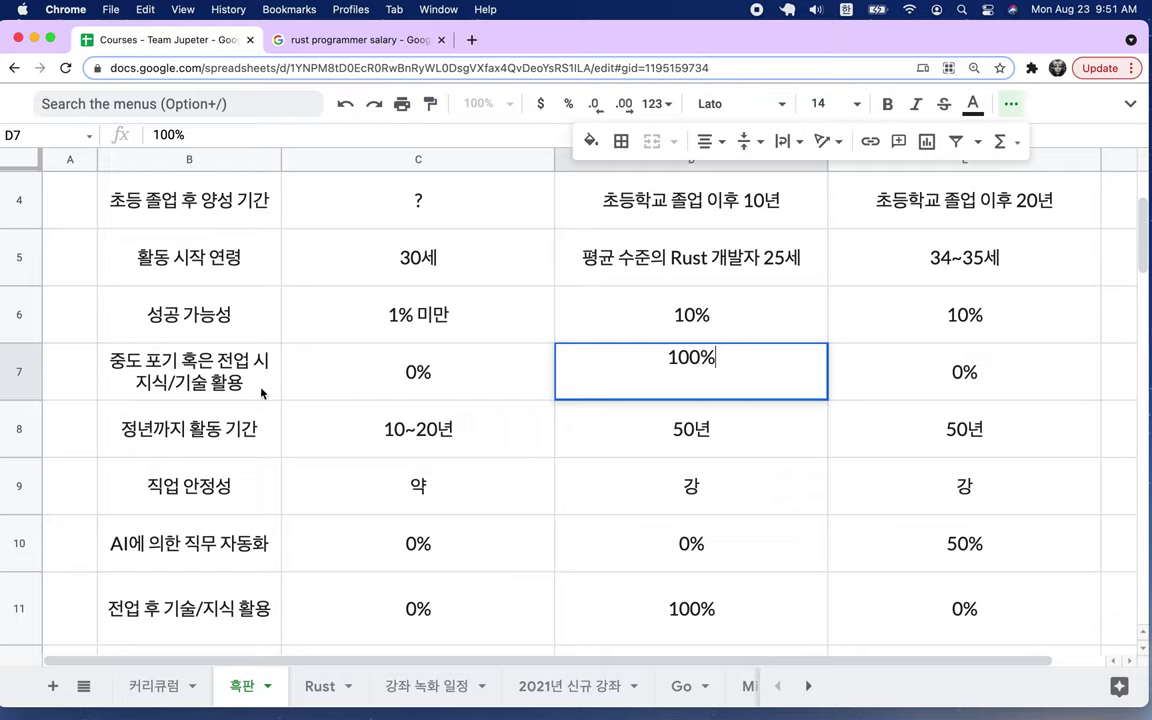
left_click(218, 354)
left_click(706, 393)
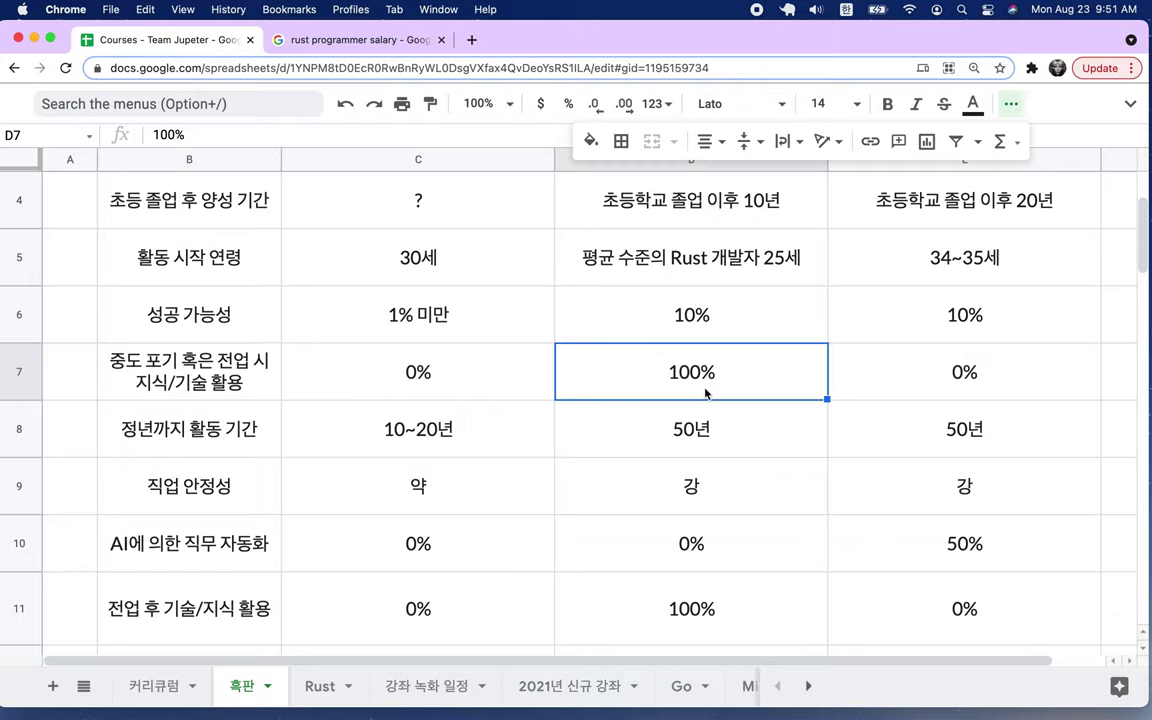
left_click(474, 377)
left_click(885, 372)
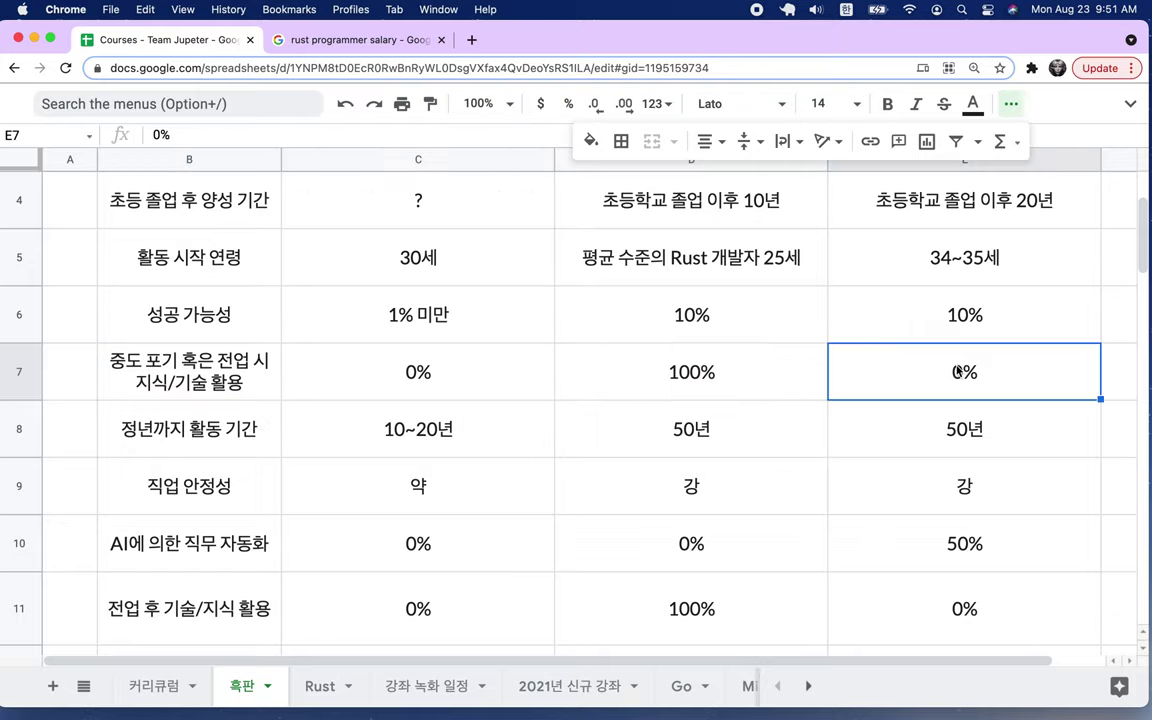
left_click(233, 406)
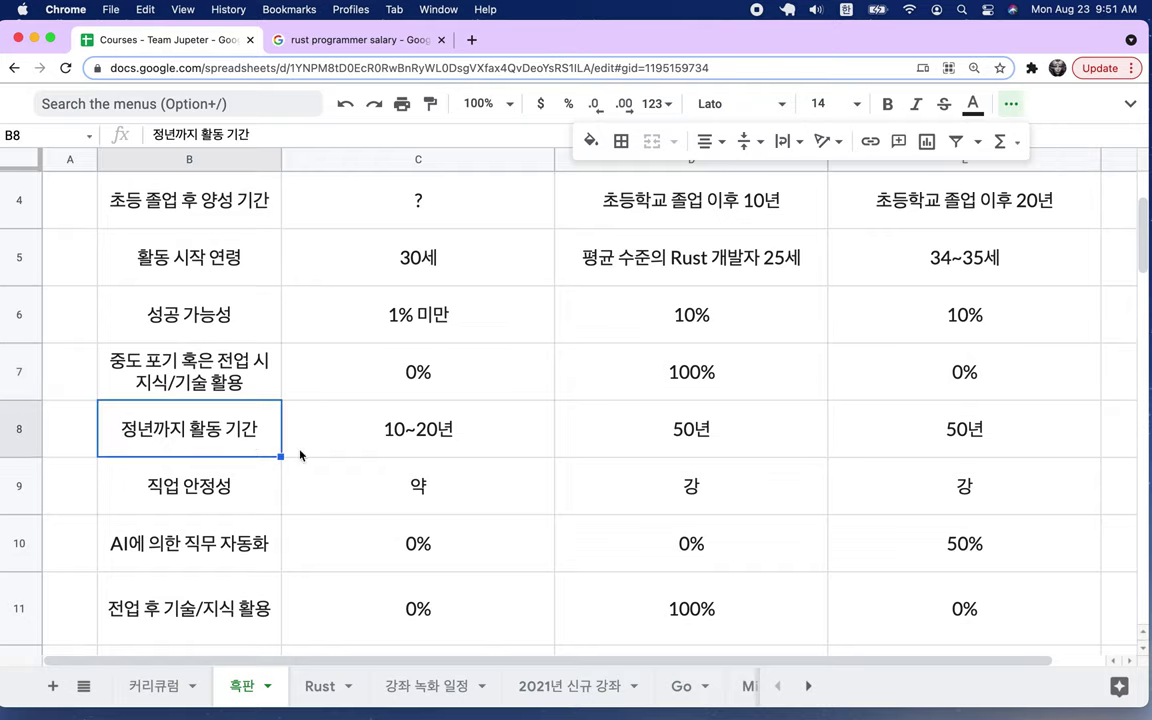
left_click(377, 454)
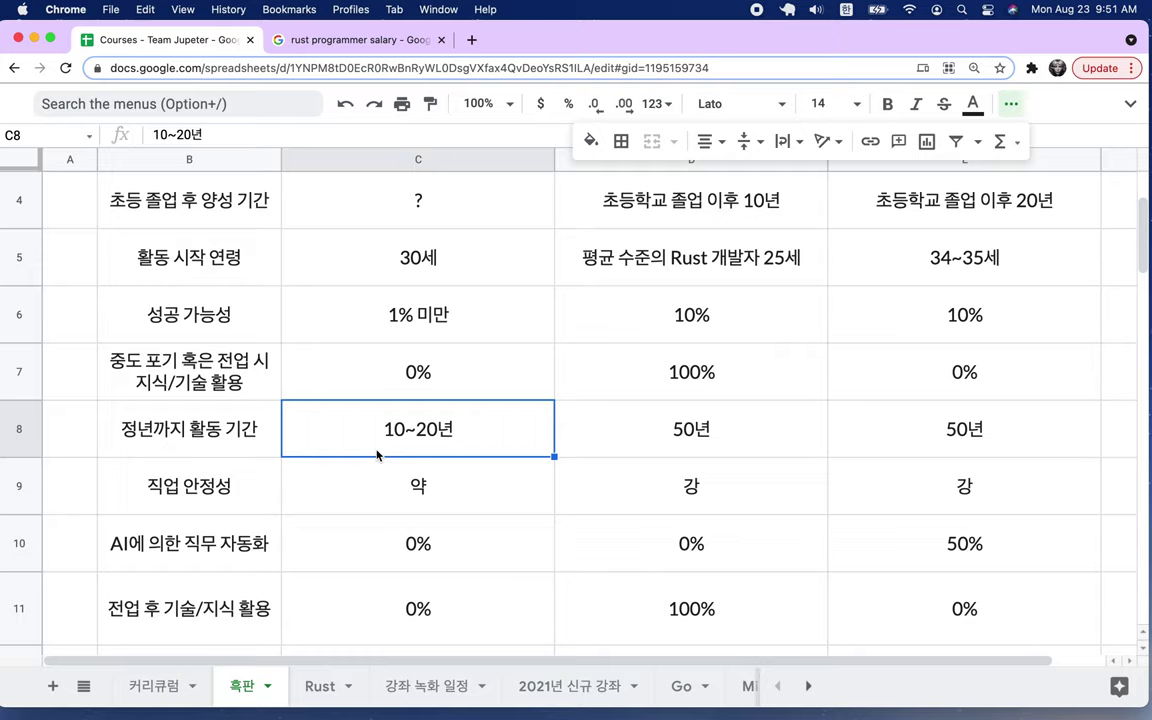
left_click_drag(742, 440, 897, 447)
Add "시스템 프로그래머" before "50년" in the Rust developers' working-period cell D8
double_click(663, 443)
left_click(663, 443)
type("시스")
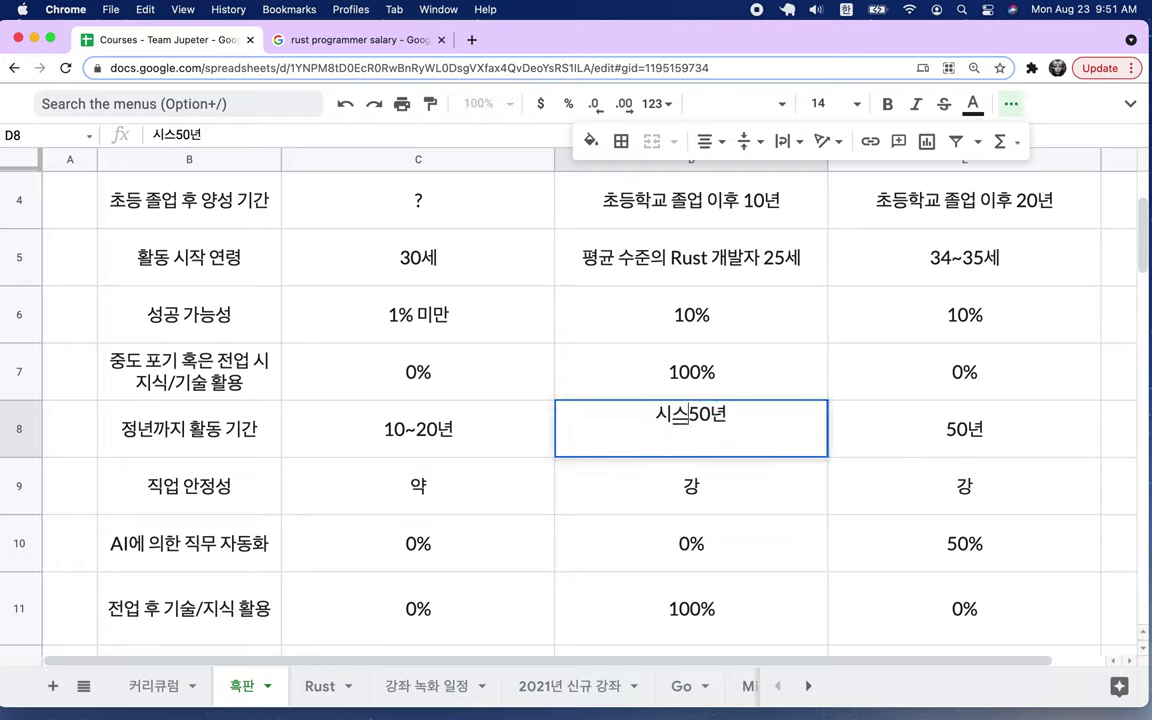
type("템 개발")
key("BackSpace")
key("BackSpace")
type("프로글")
type("래머")
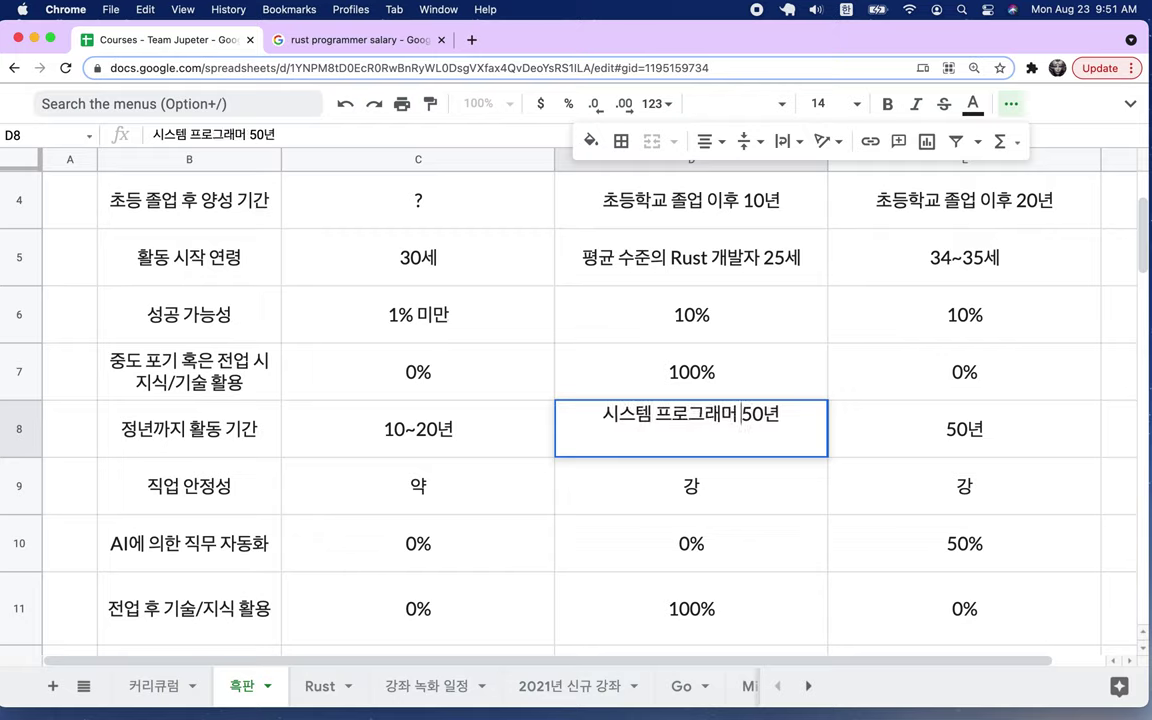
double_click(657, 413)
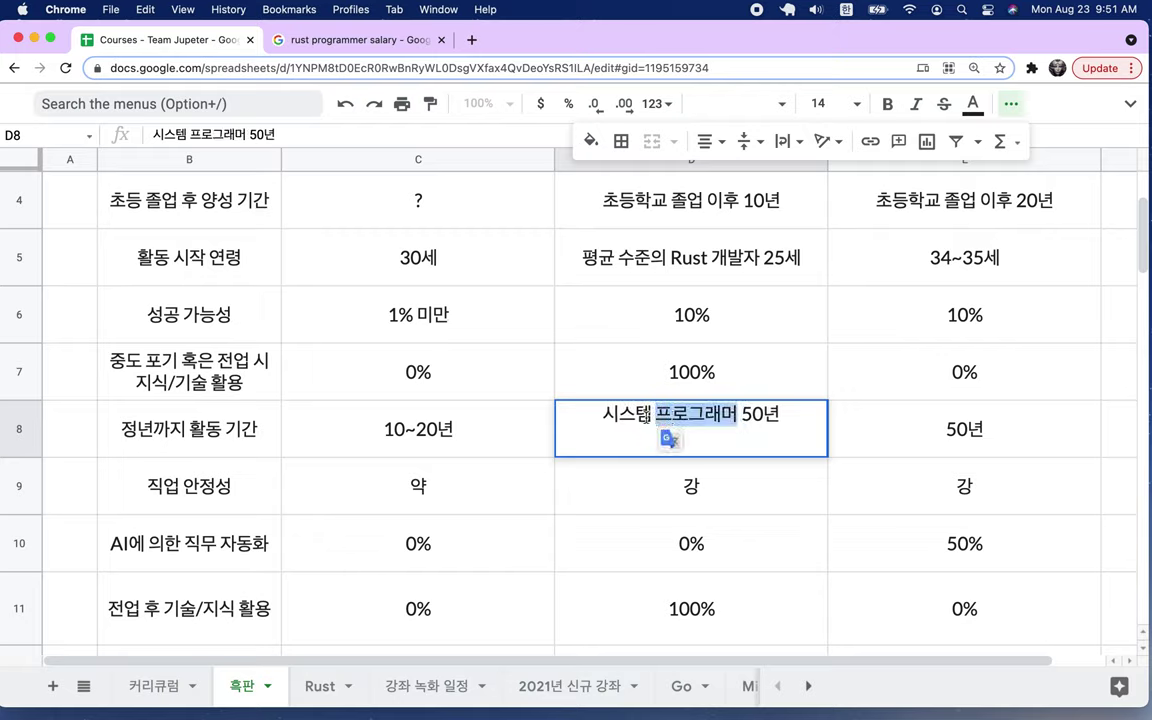
left_click_drag(603, 413, 746, 413)
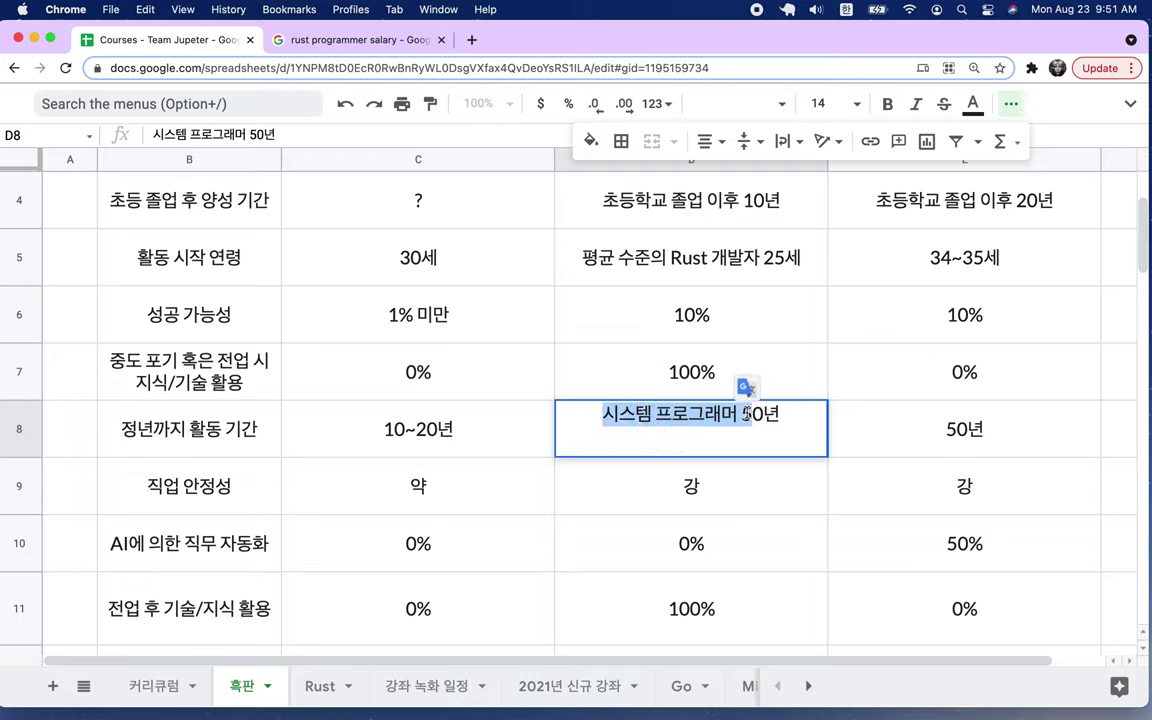
left_click_drag(746, 413, 742, 415)
left_click(812, 415)
left_click_drag(812, 415, 764, 440)
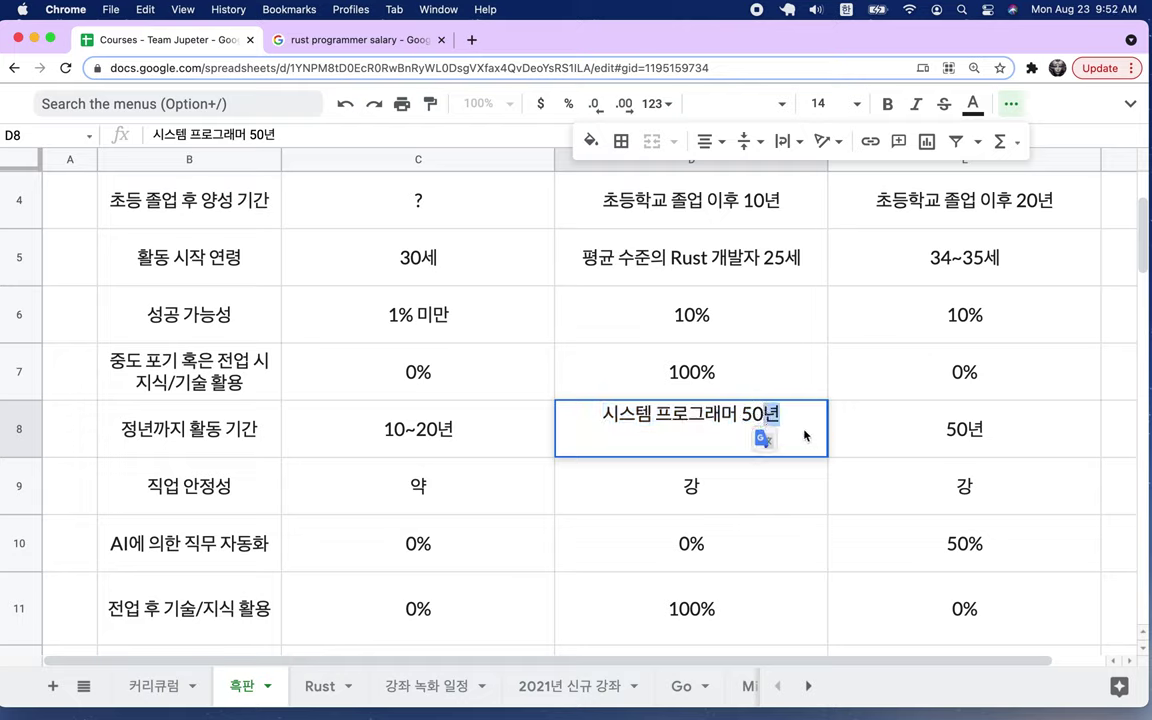
key("Return")
left_click(722, 450)
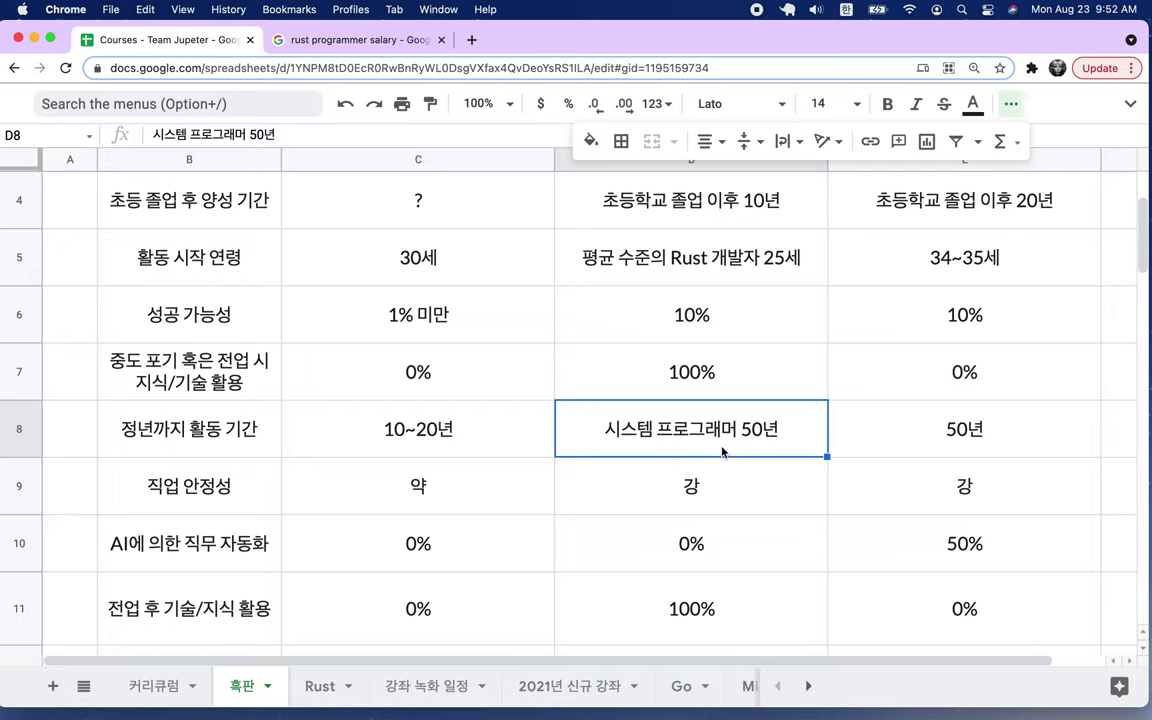
Review the job stability ratings in row 9 for webtoon artists, Rust developers and doctors
left_click(110, 462)
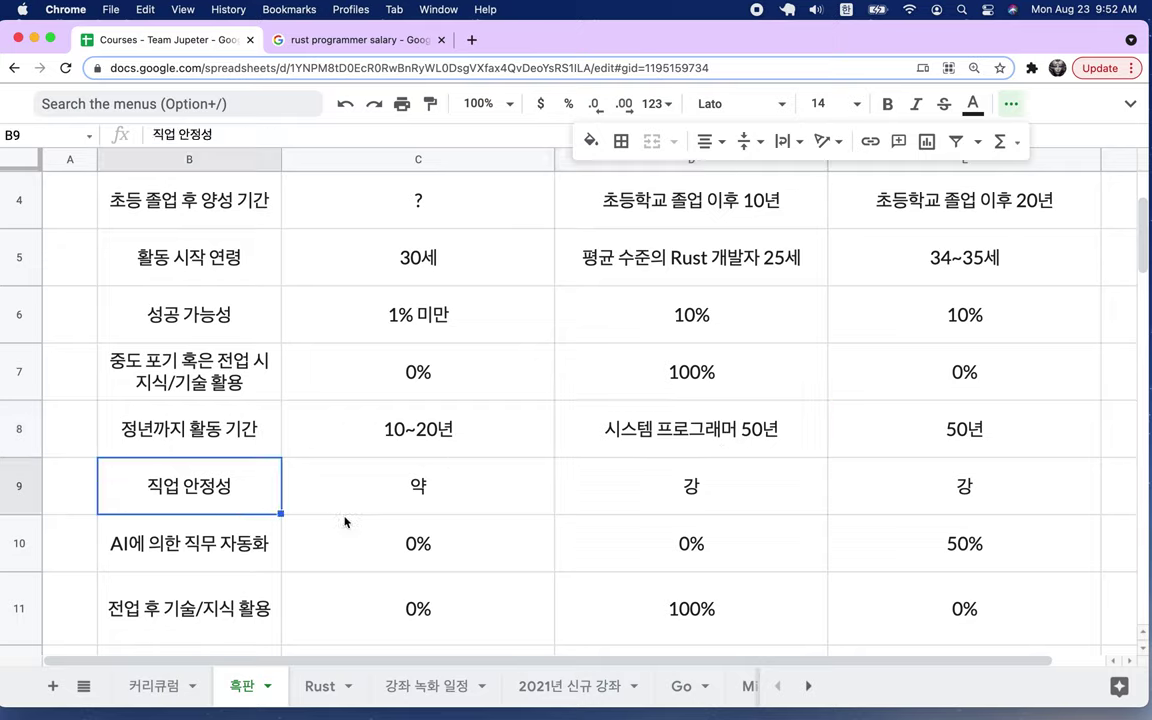
left_click(461, 500)
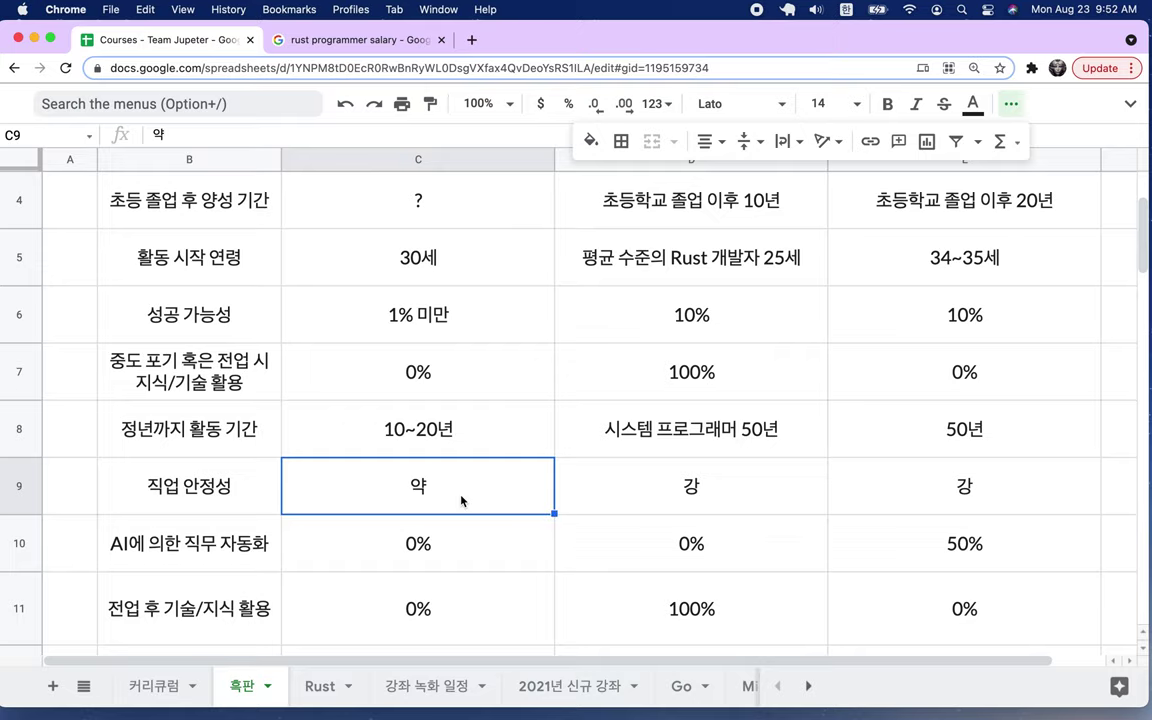
scroll(461, 500, "down", 3)
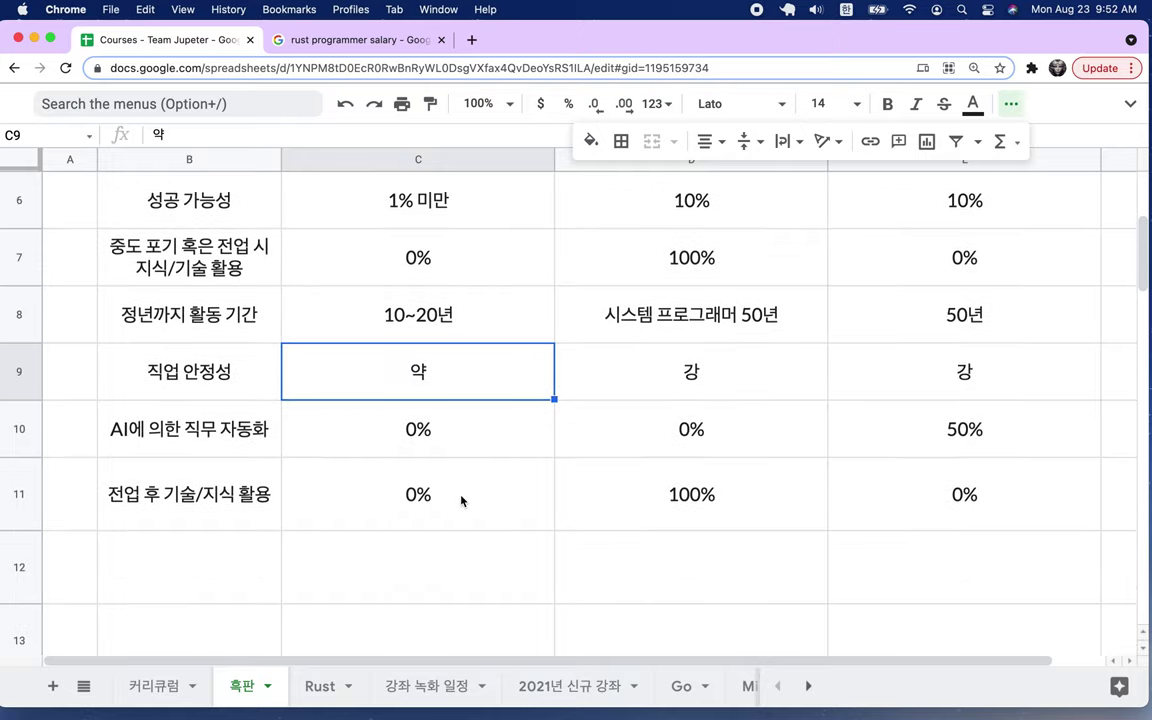
left_click(720, 381)
left_click_drag(720, 381, 890, 392)
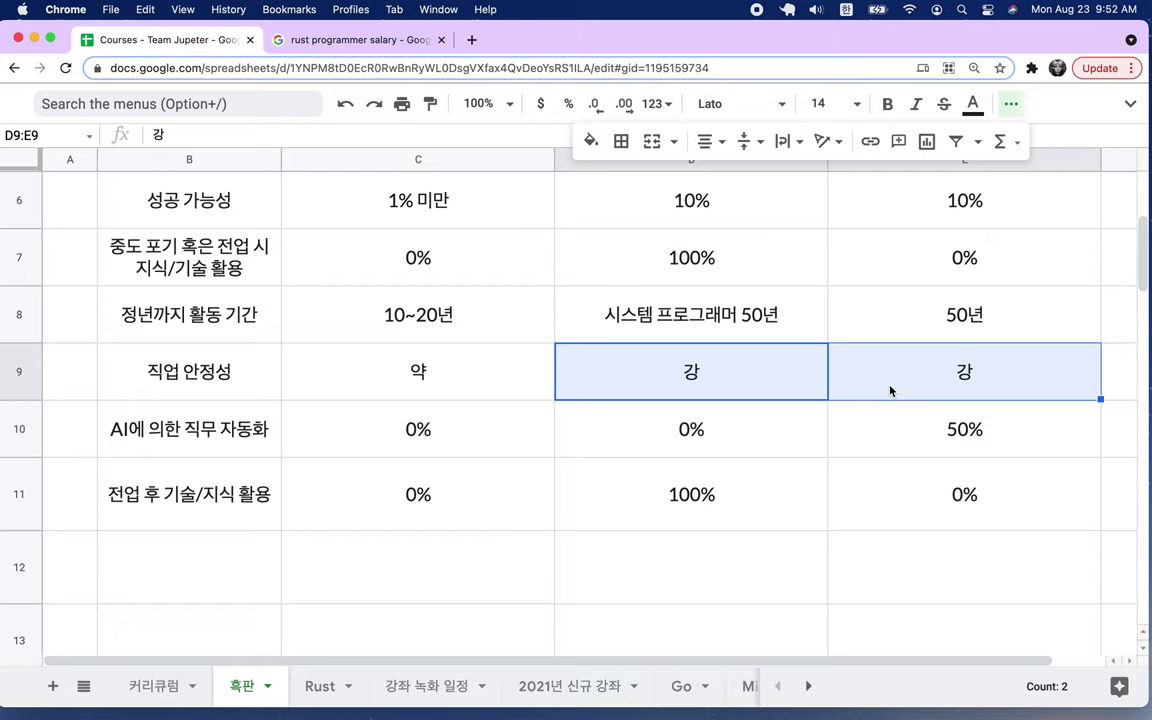
Examine the AI job automation figures in row 10 for each career and hide the extra formatting tools
left_click(236, 440)
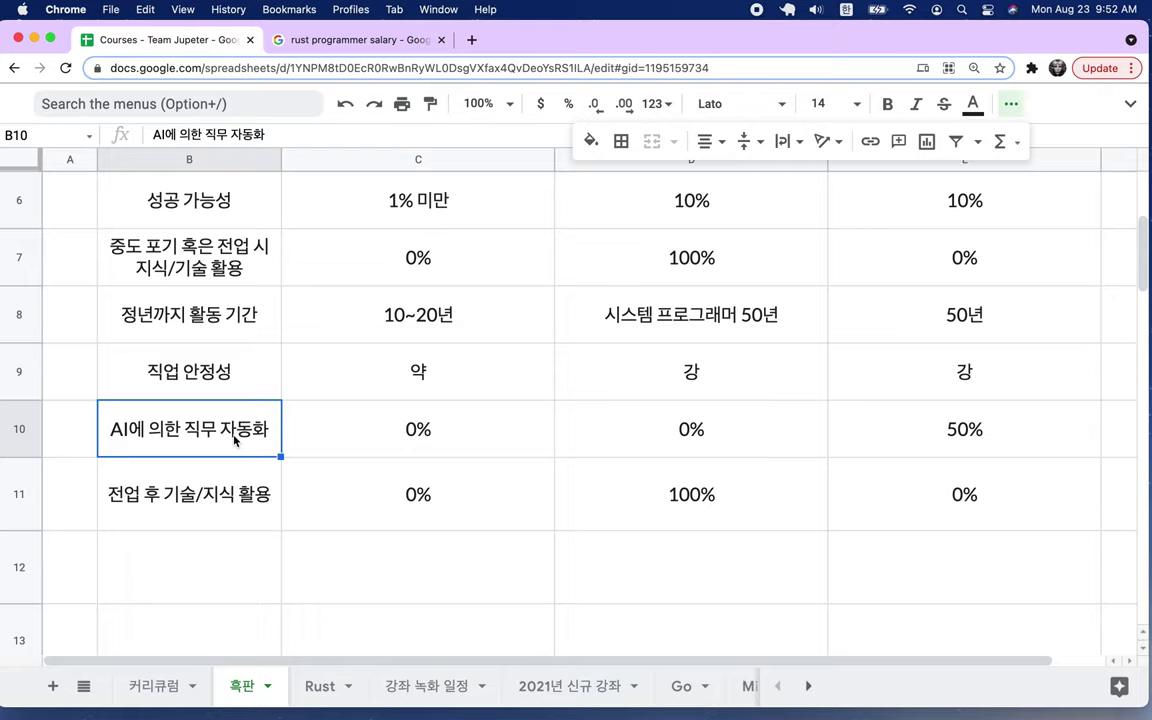
left_click(900, 425)
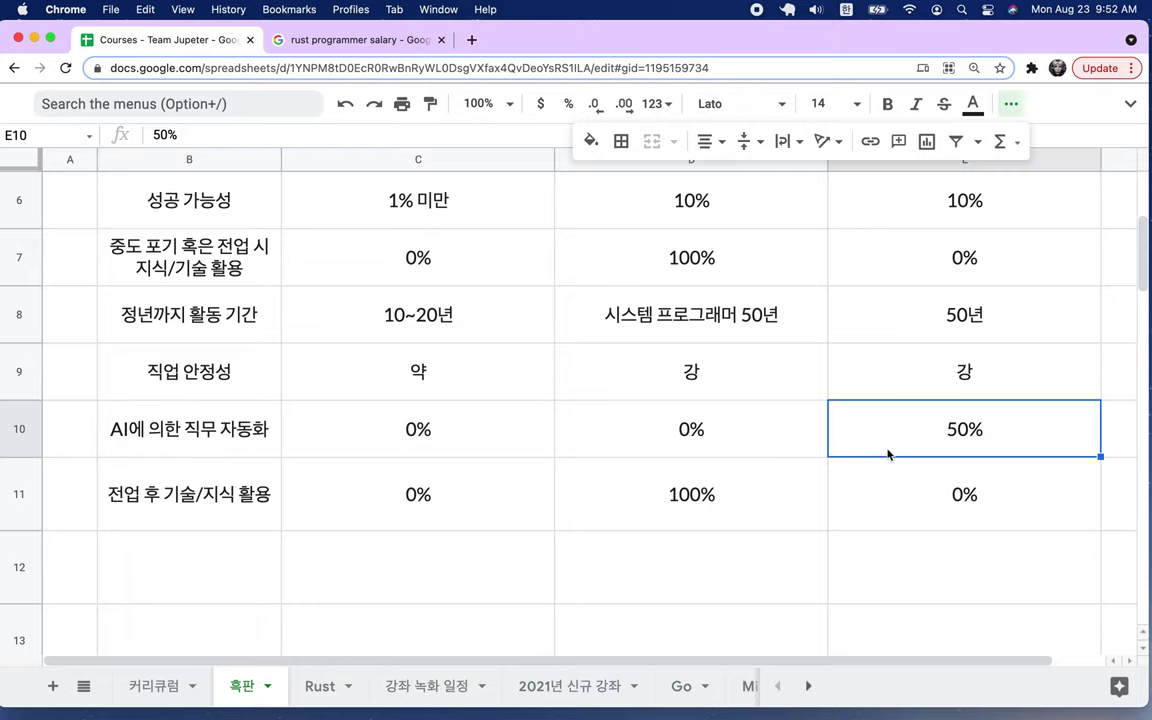
double_click(943, 432)
left_click_drag(933, 411, 1040, 410)
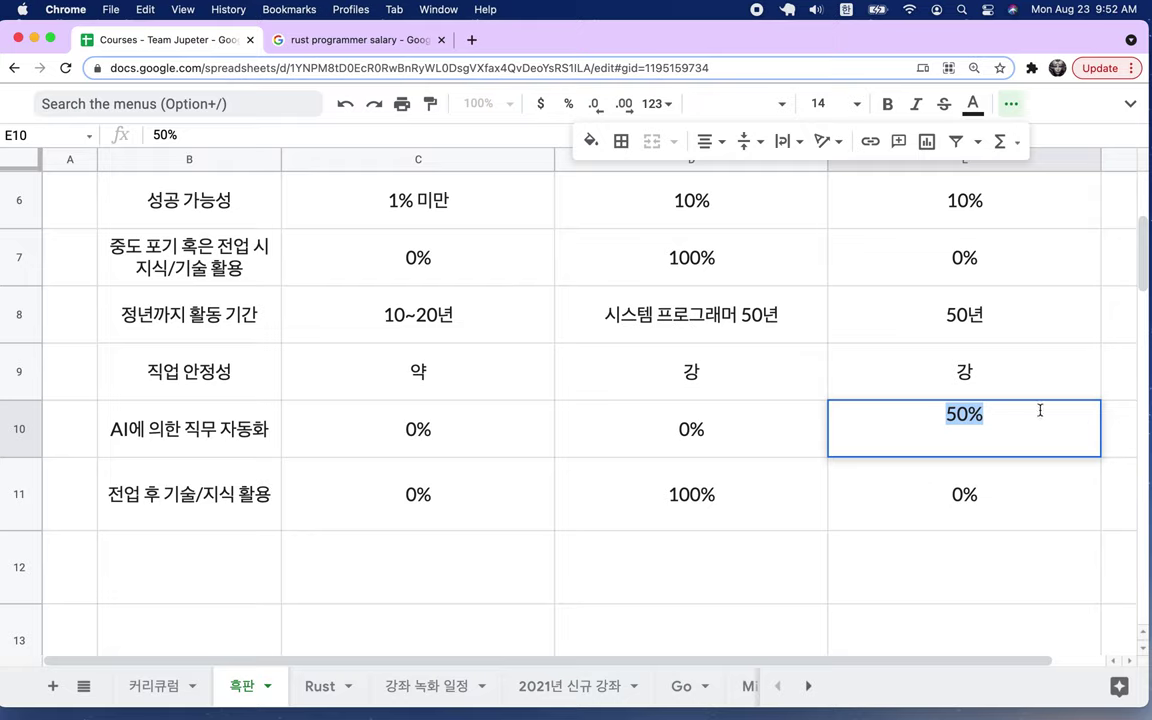
key("Right")
left_click(1012, 104)
left_click(1012, 104)
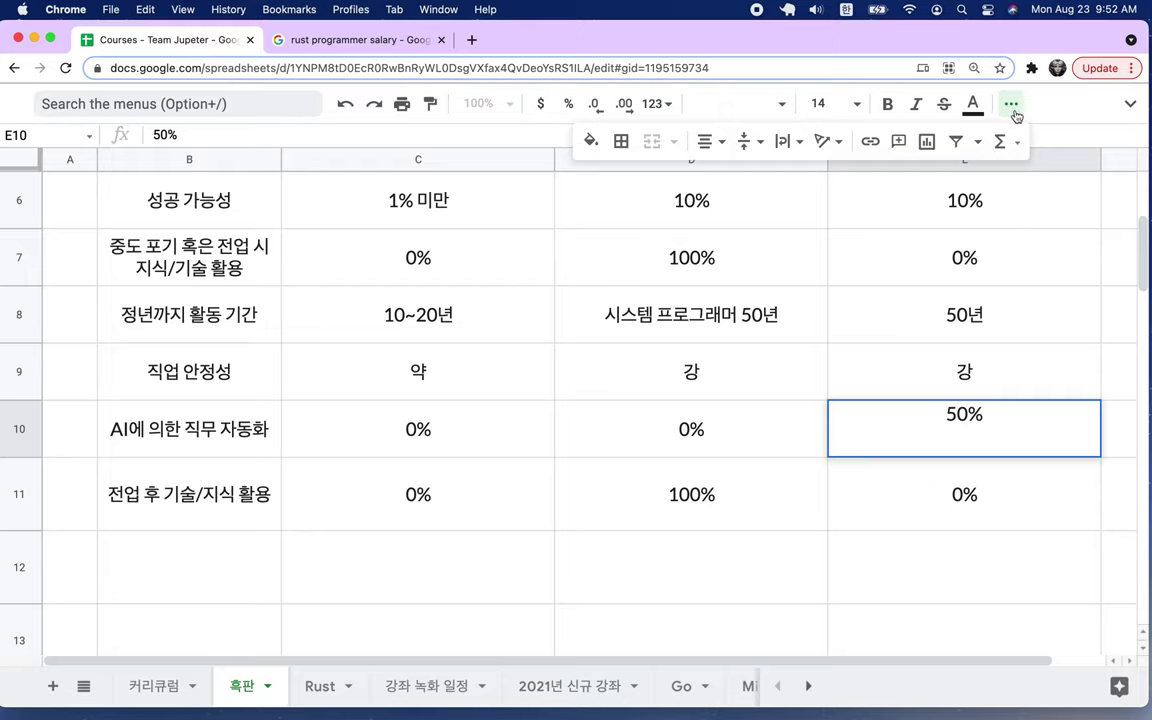
left_click_drag(593, 408, 461, 453)
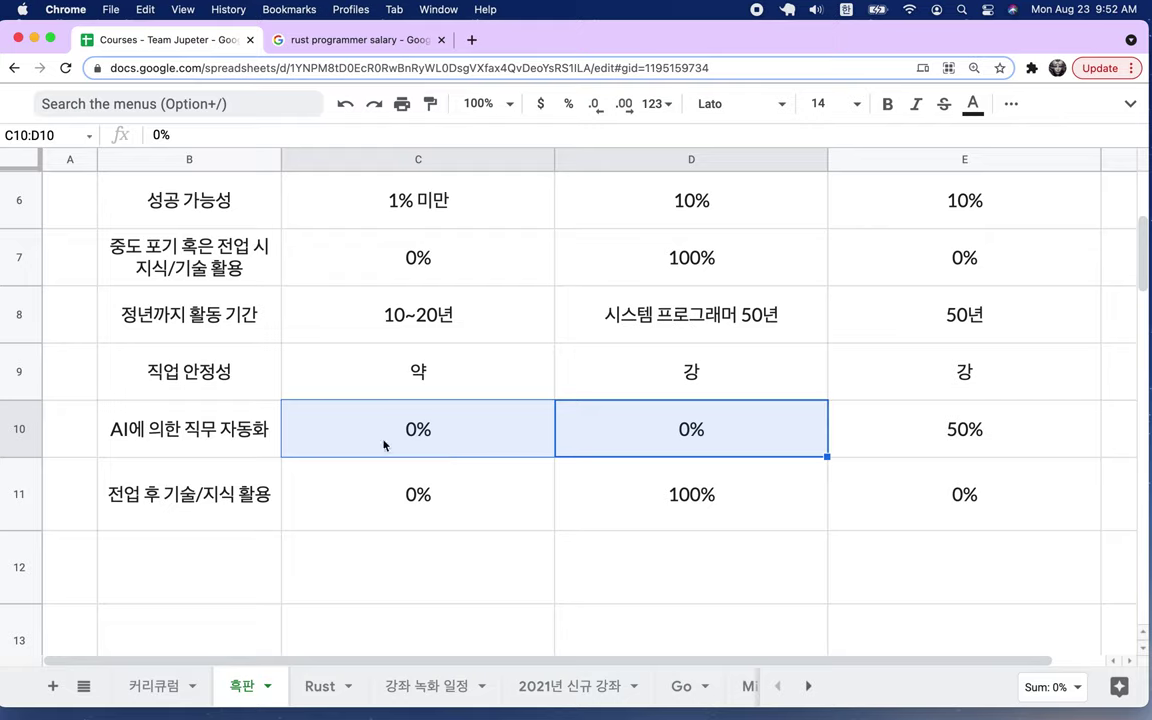
Review the row 11 figures for using skills and knowledge after a career change in all three careers
left_click(156, 521)
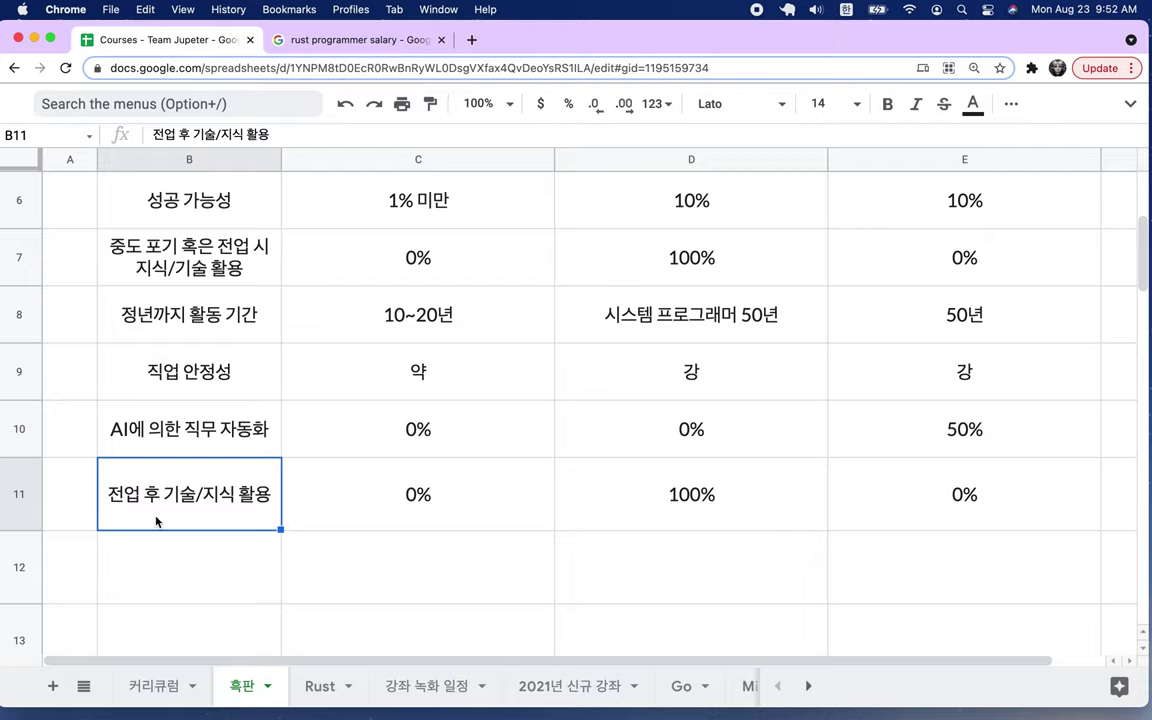
double_click(124, 478)
double_click(124, 478)
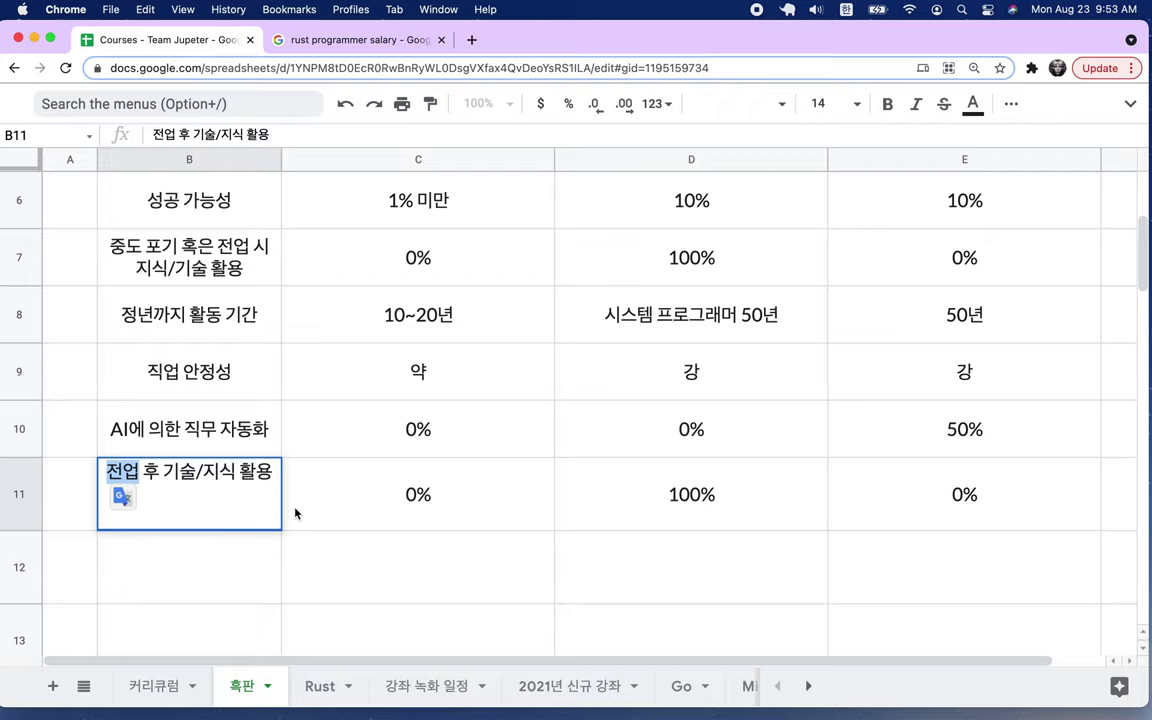
left_click(355, 525)
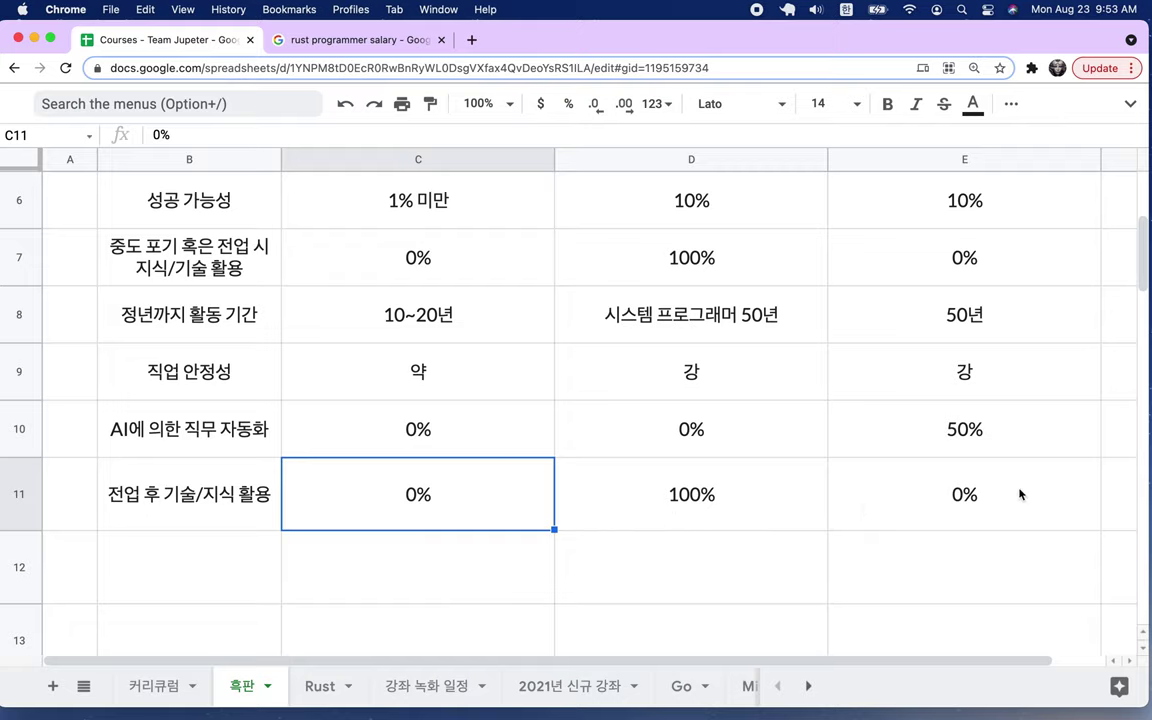
left_click(986, 520)
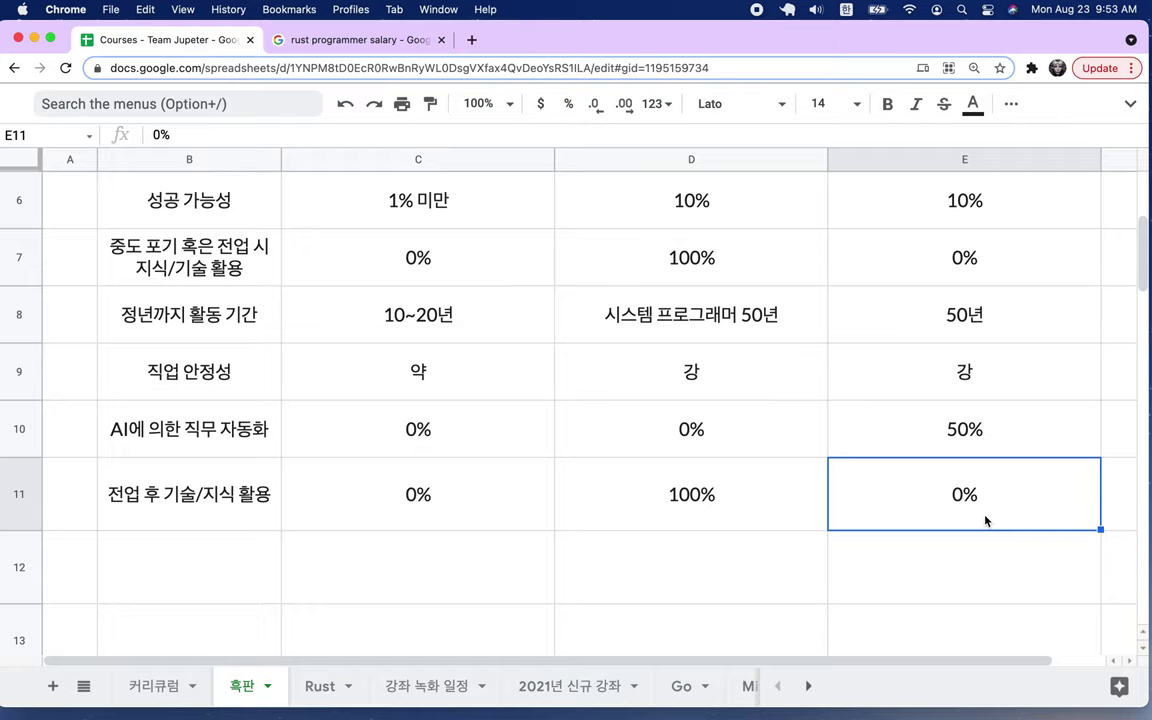
double_click(771, 496)
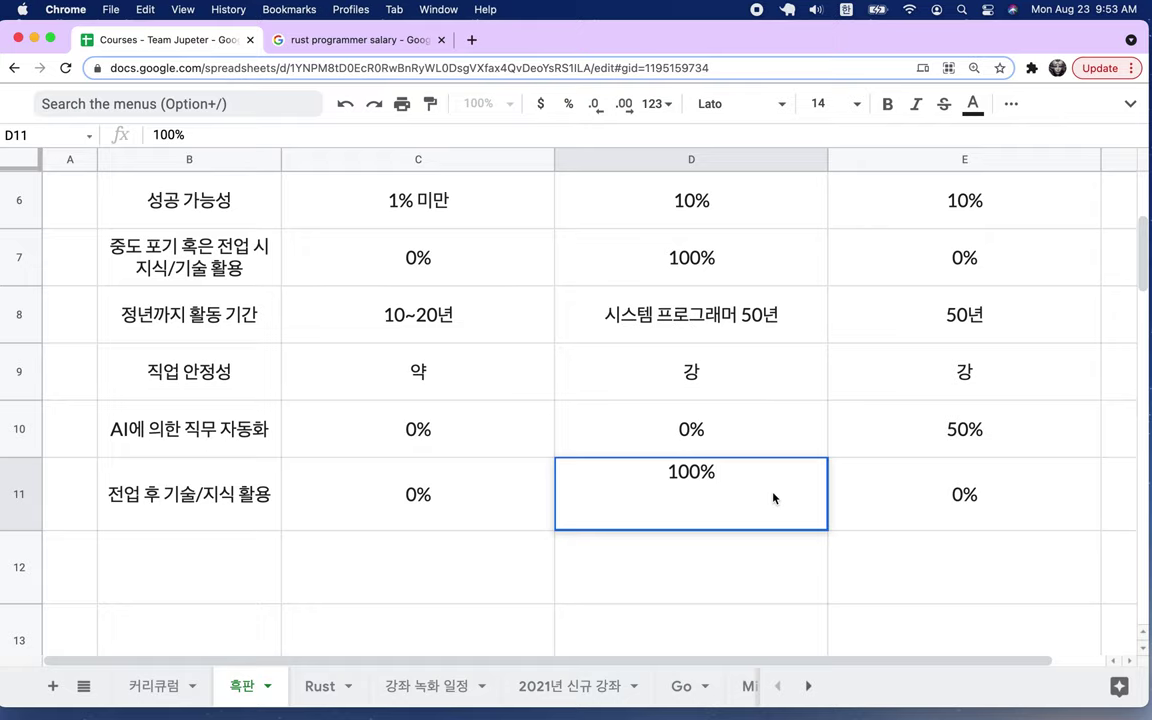
left_click(760, 443)
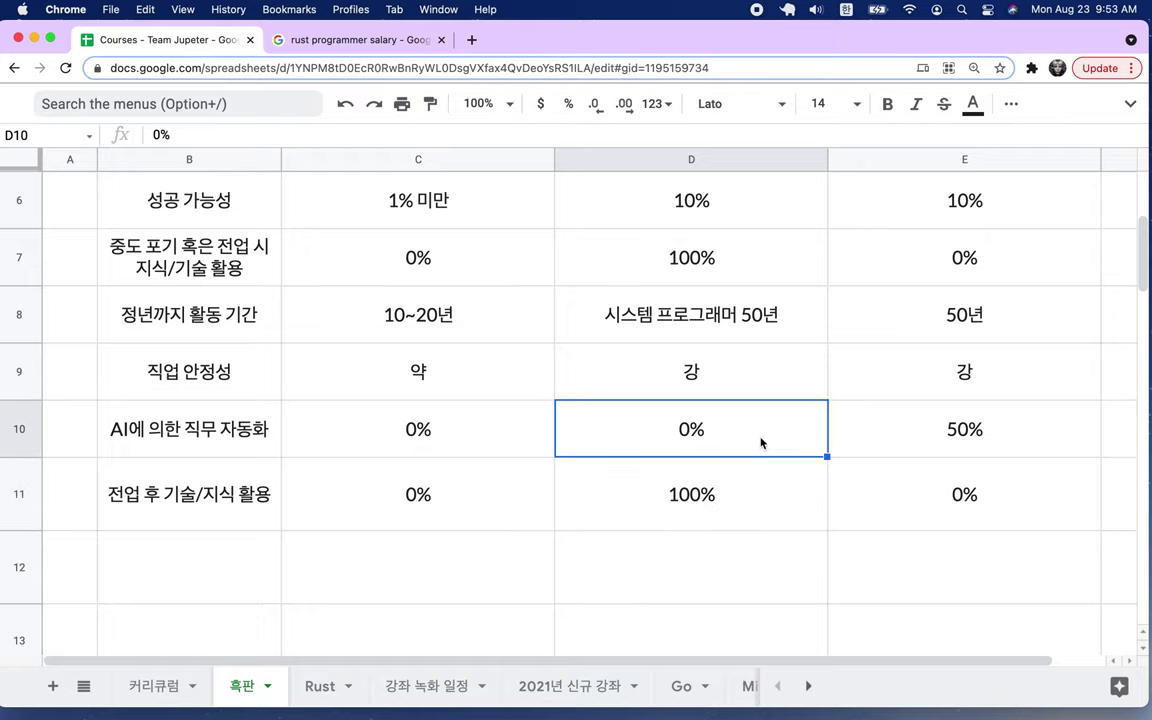
Change the age in the Rust developers' starting-age cell D5 to "22~25세"
scroll(760, 443, "up", 5)
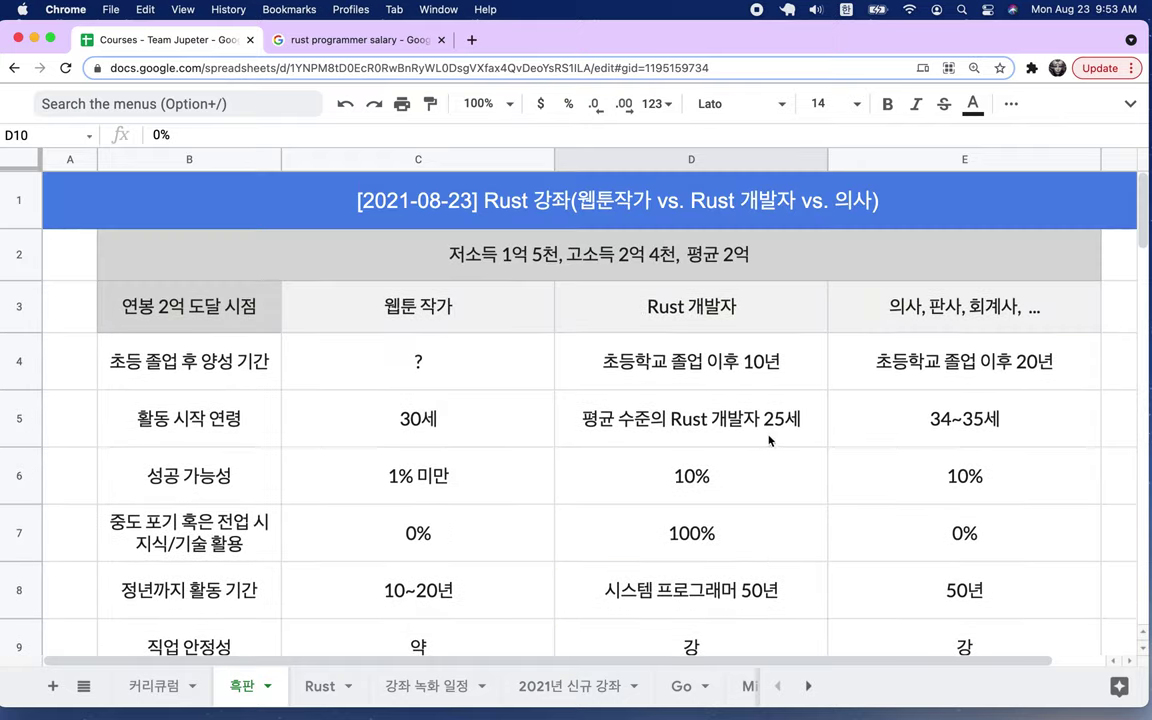
left_click(733, 433)
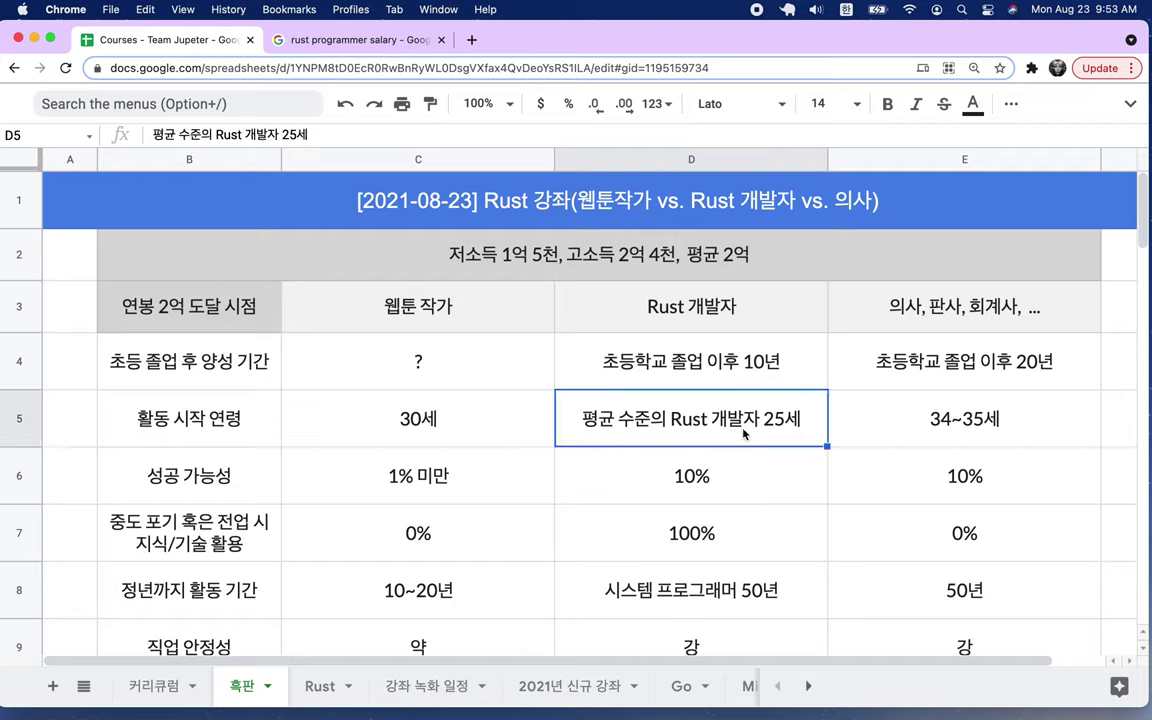
double_click(762, 430)
double_click(790, 404)
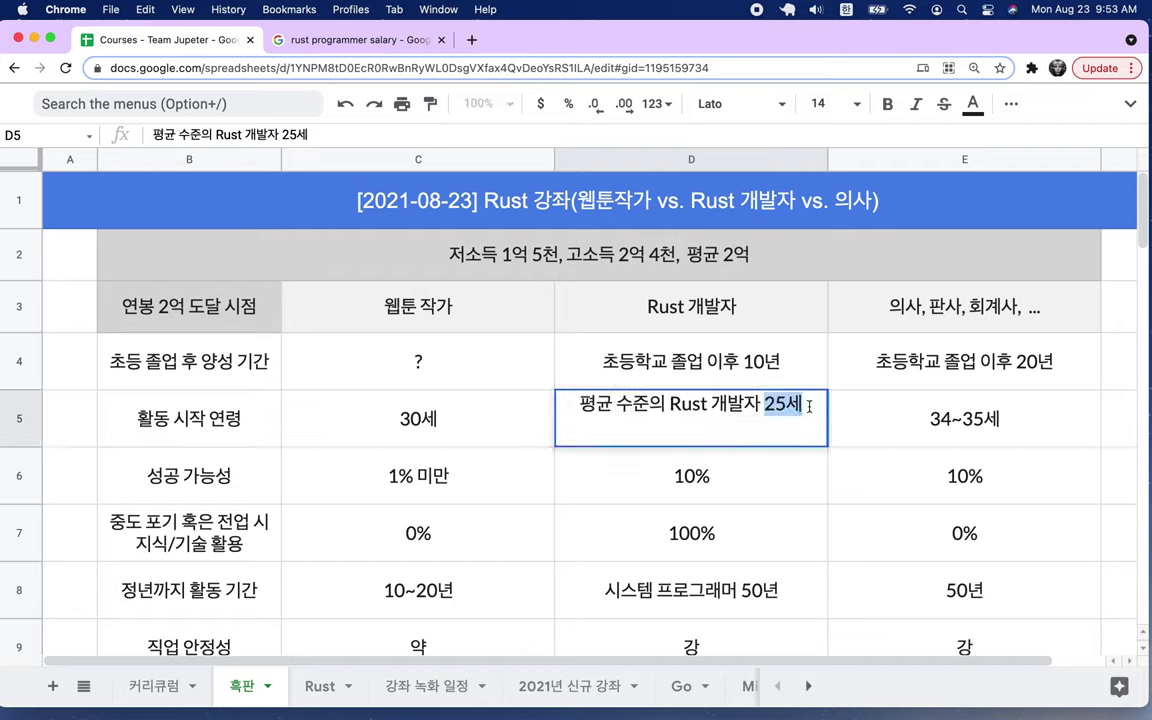
left_click(778, 404)
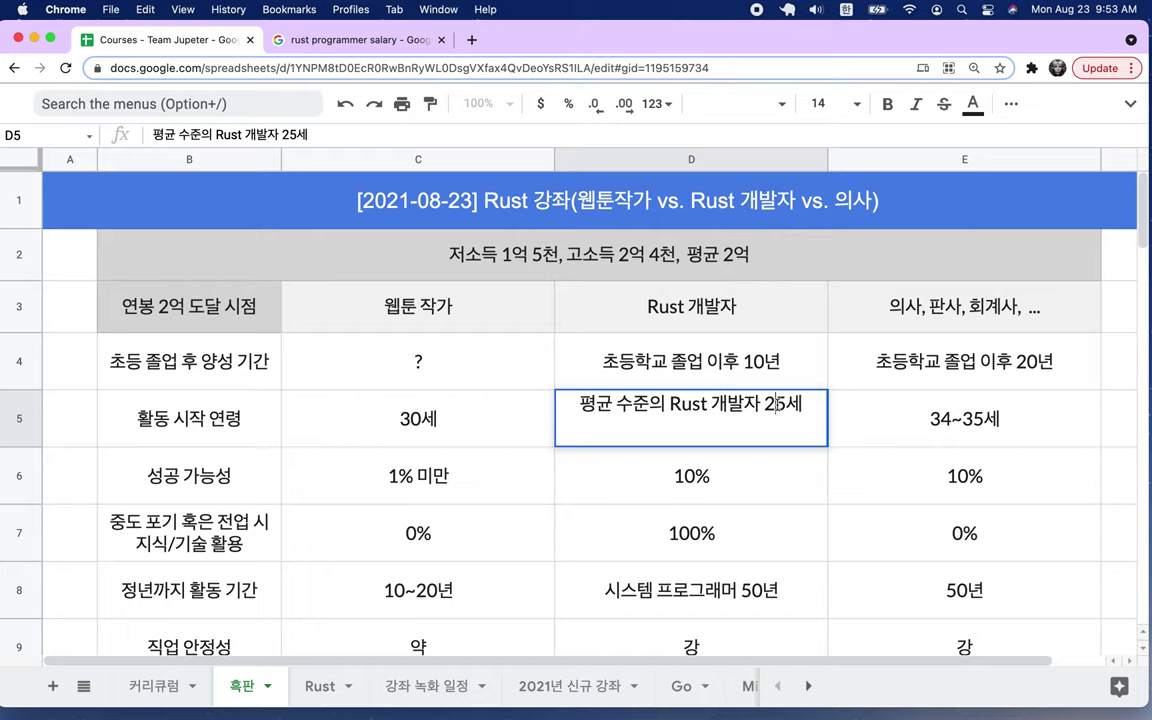
type("2")
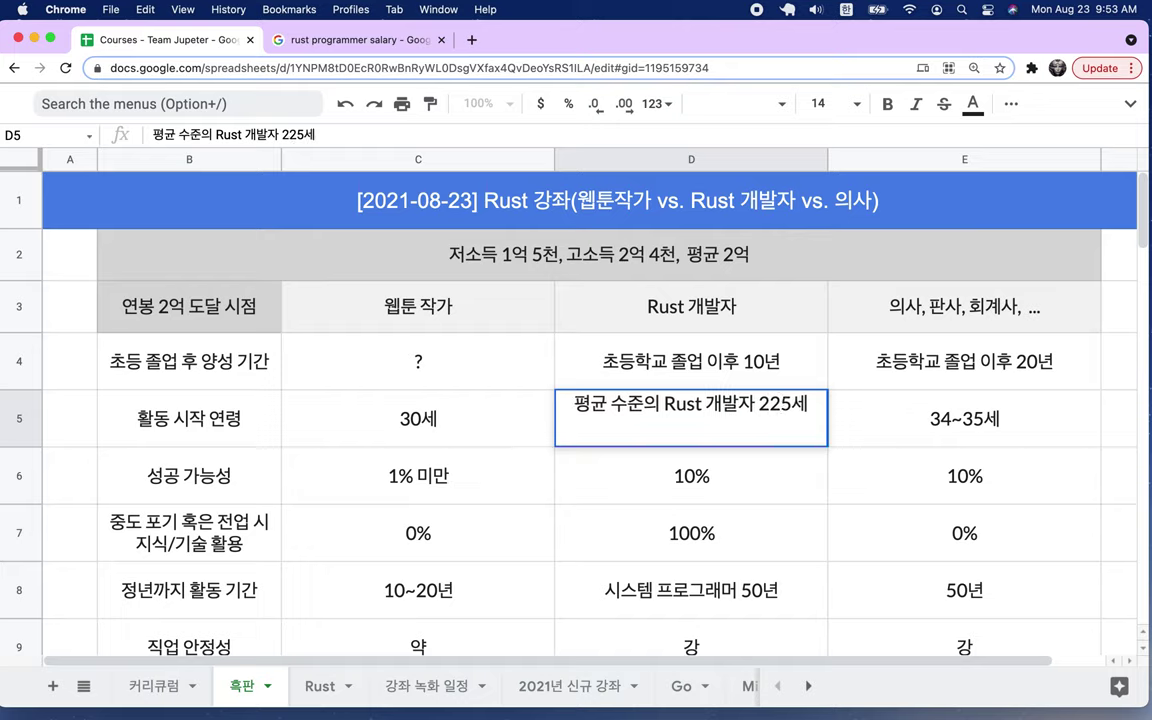
type("~2")
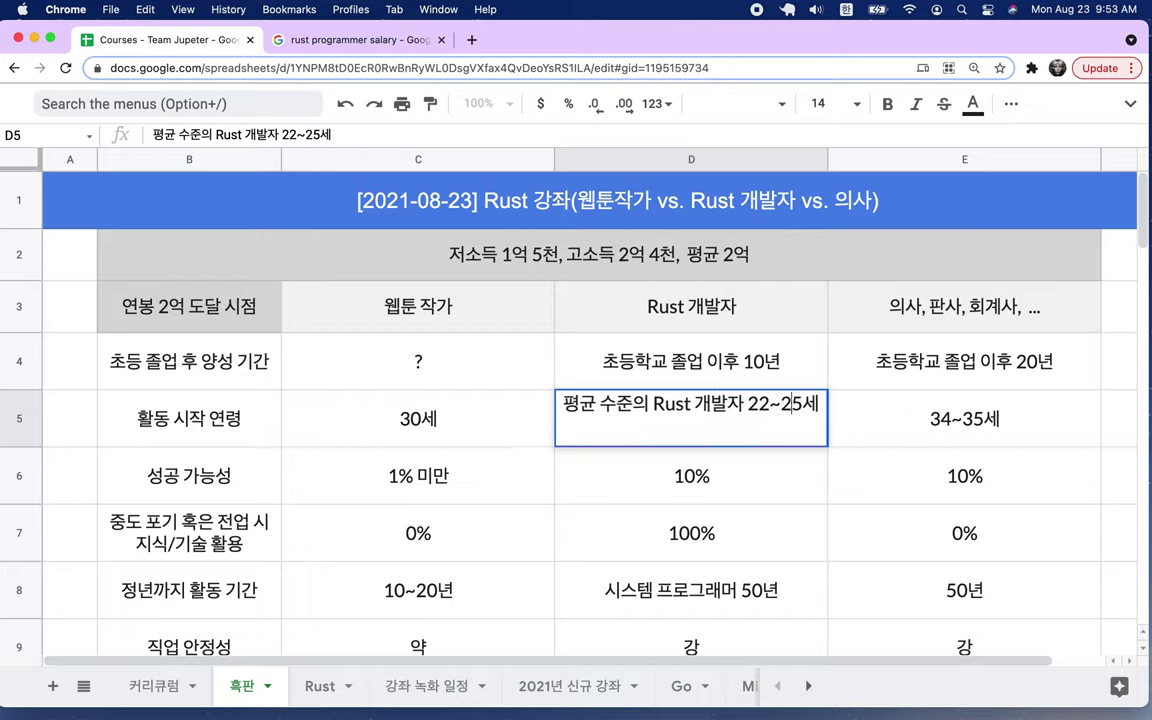
left_click(254, 327)
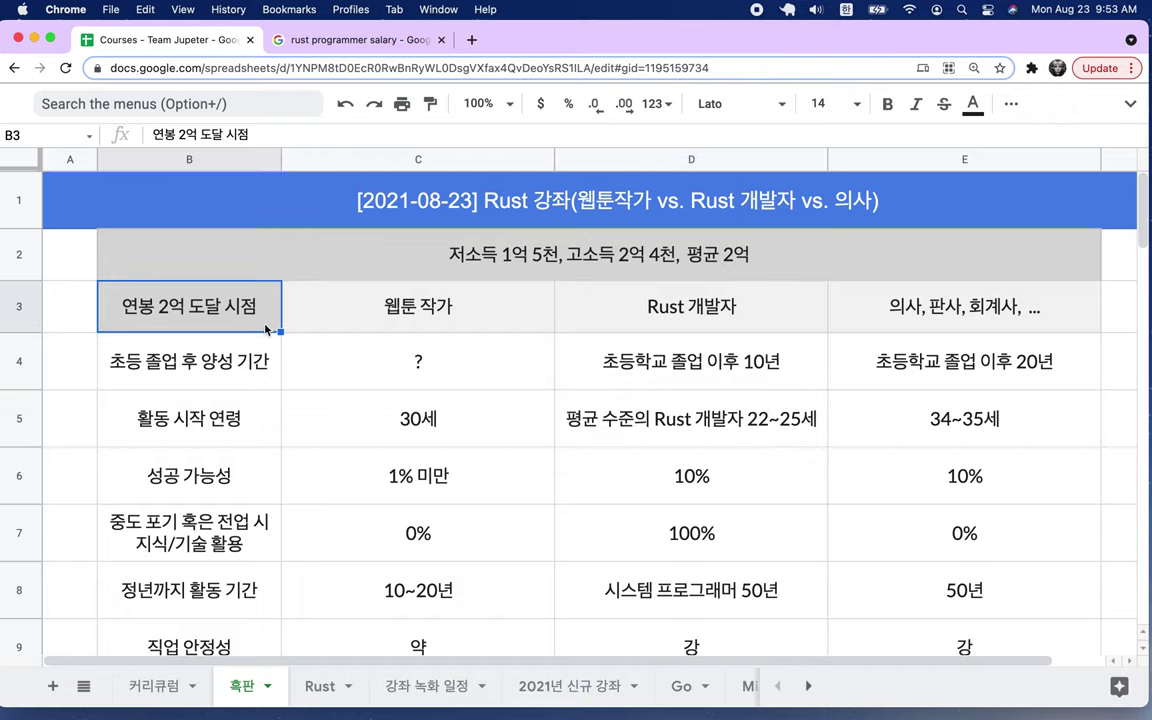
Compare the starting ages in row 5 for all three careers and highlight the Rust developer cells D3:D5
left_click(625, 418)
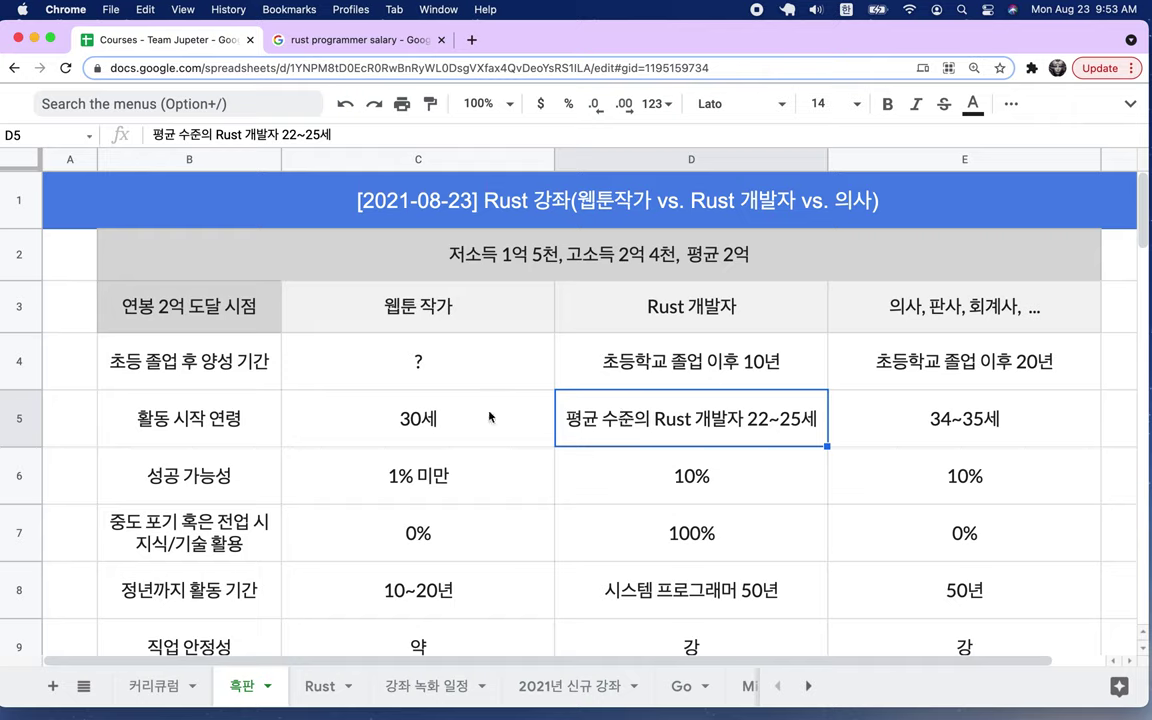
left_click(442, 422)
left_click(1003, 425)
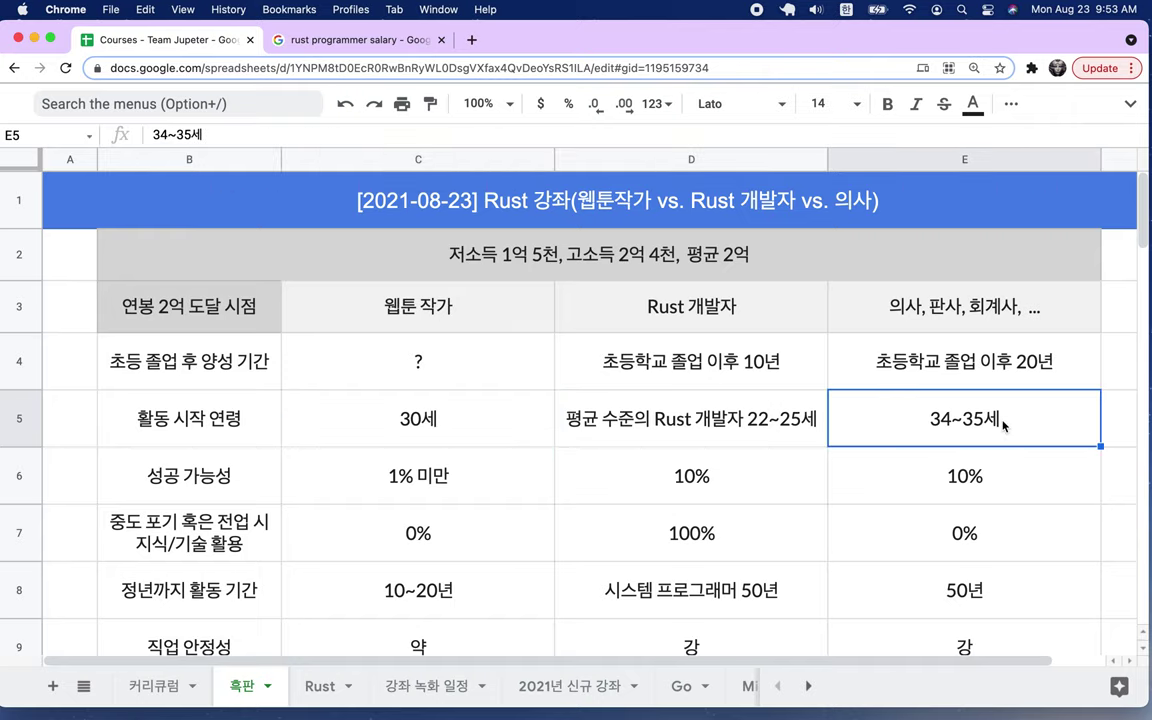
left_click_drag(658, 292, 733, 420)
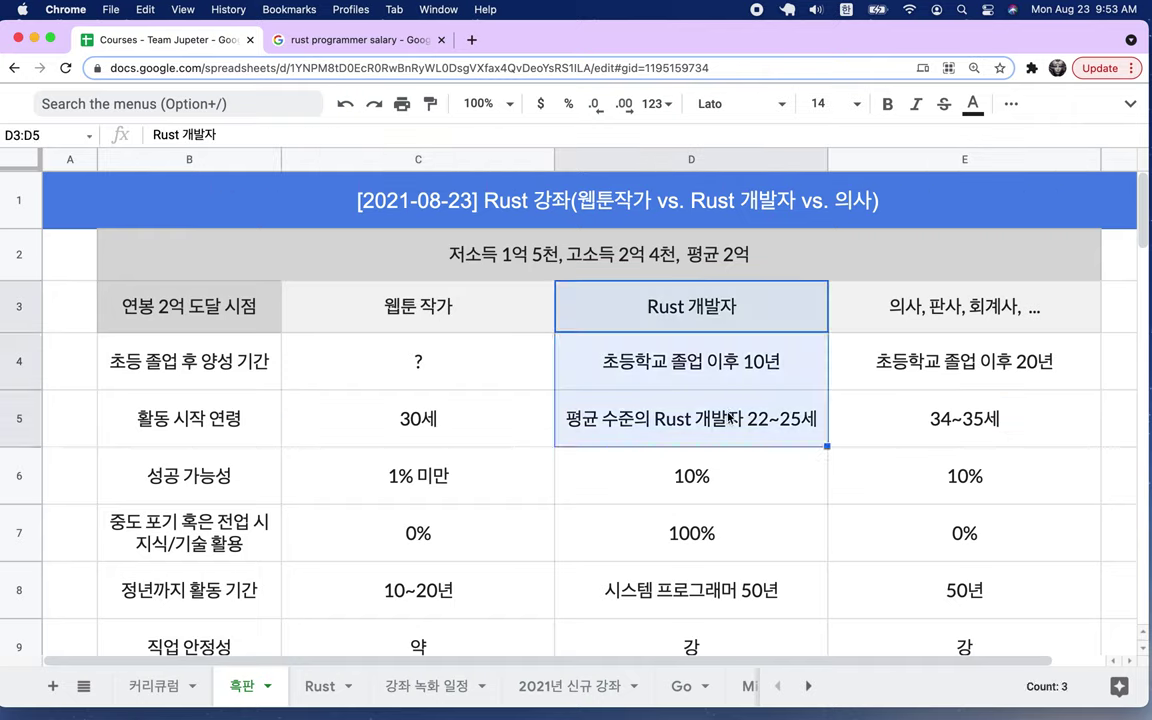
Go over the three career headings in row 3, comparing webtoon artists, Rust developers and doctors with one another
left_click_drag(489, 316, 884, 311)
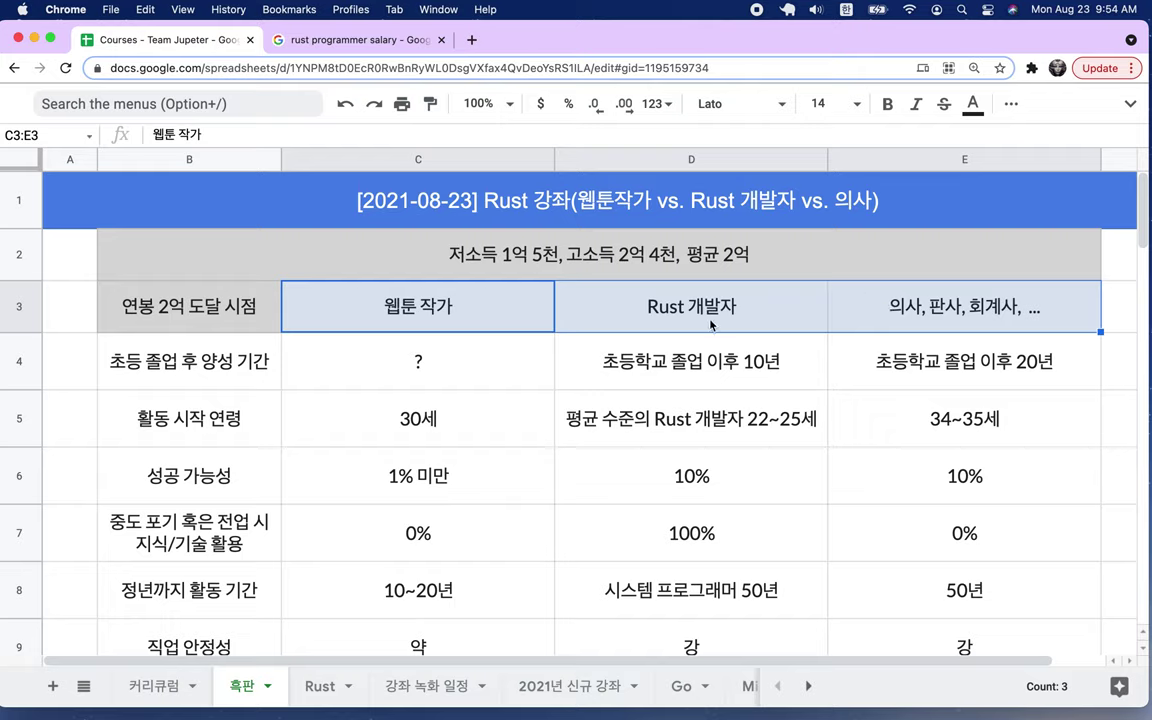
left_click(527, 318)
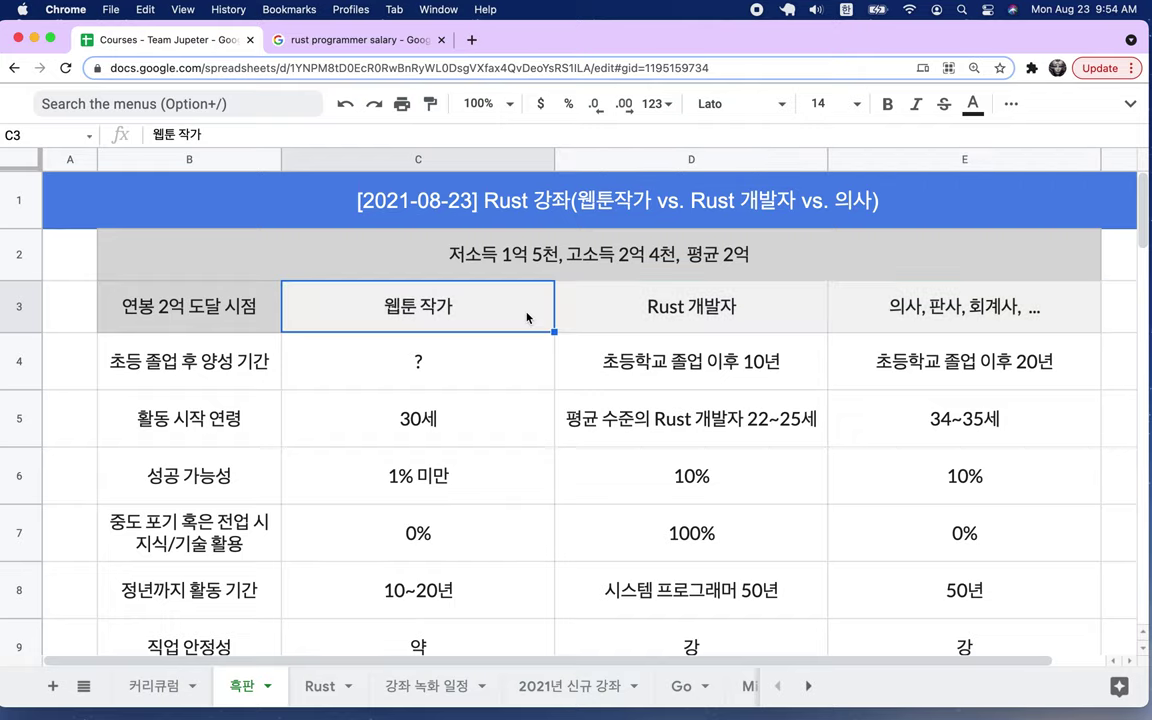
left_click_drag(527, 318, 852, 298)
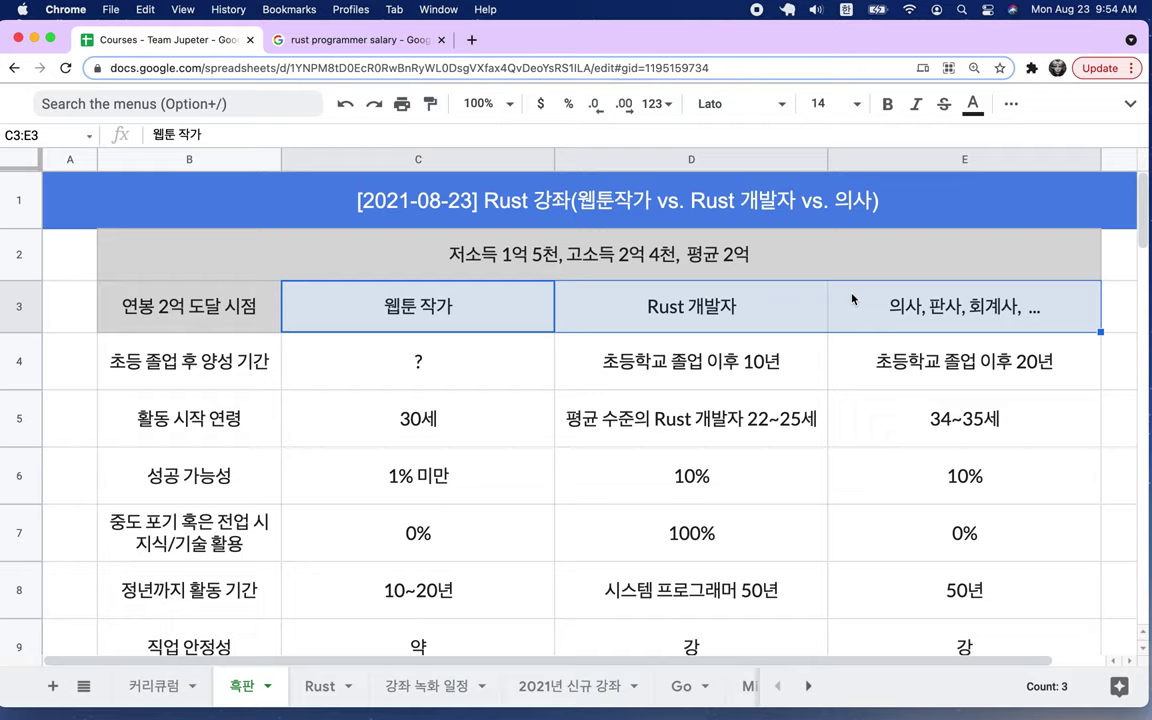
left_click(764, 312)
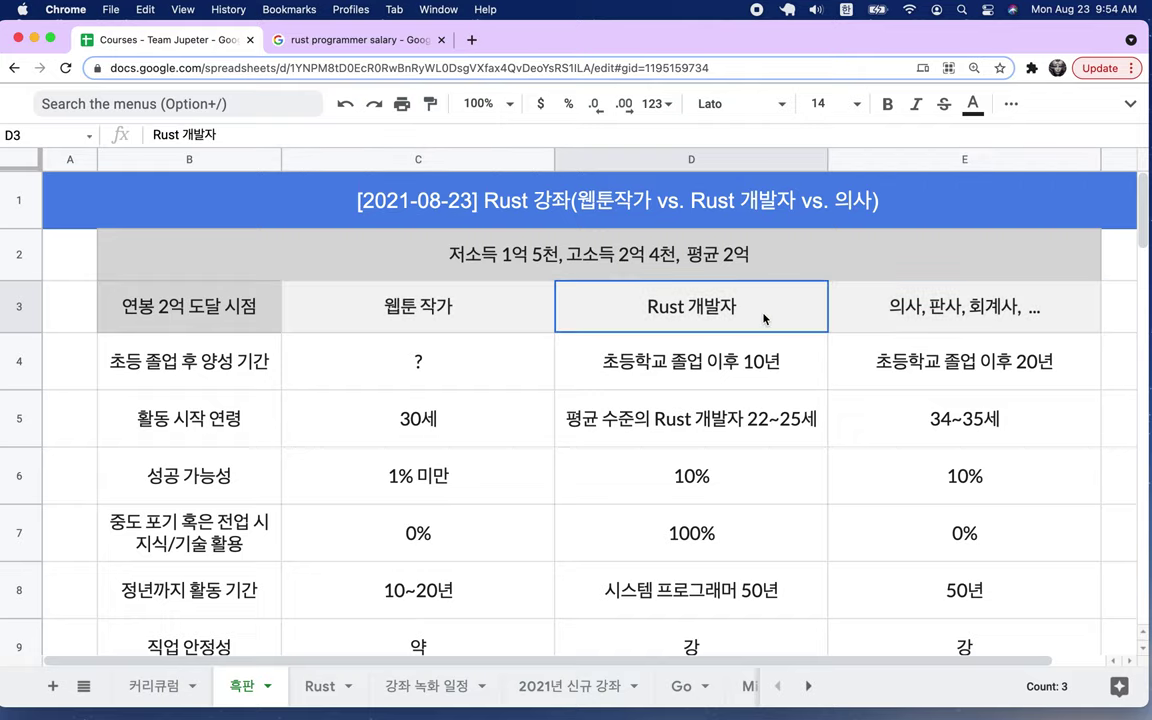
left_click(869, 323)
left_click_drag(517, 311, 884, 314)
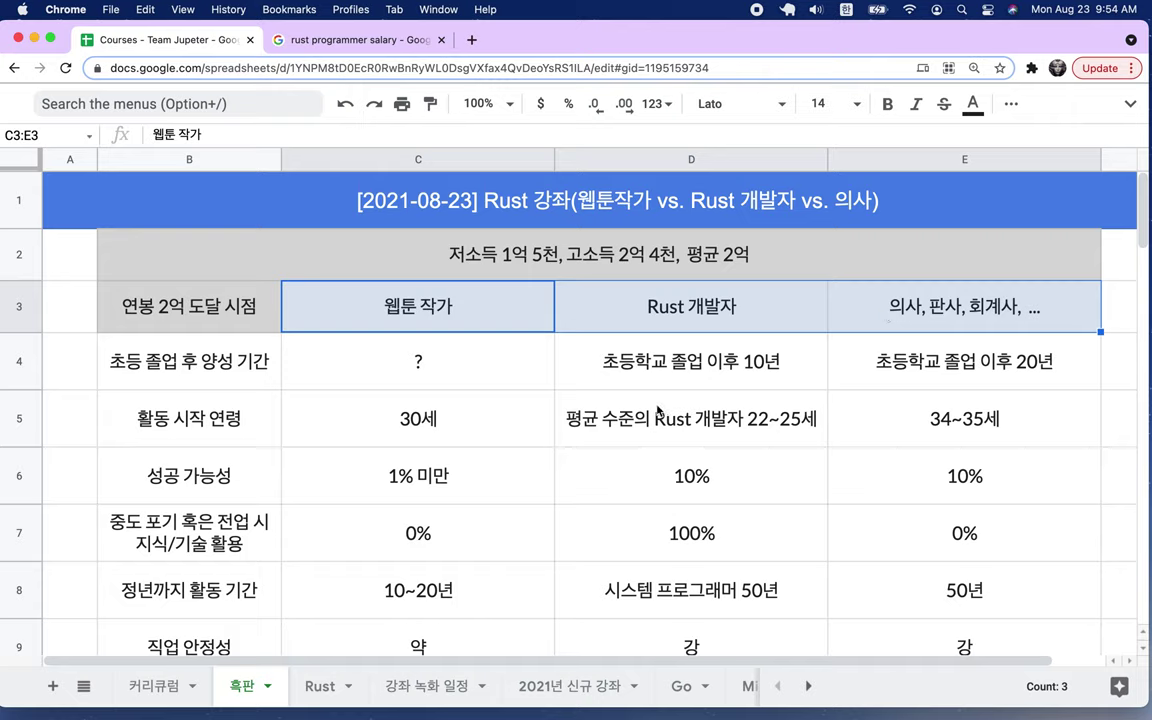
left_click(716, 328)
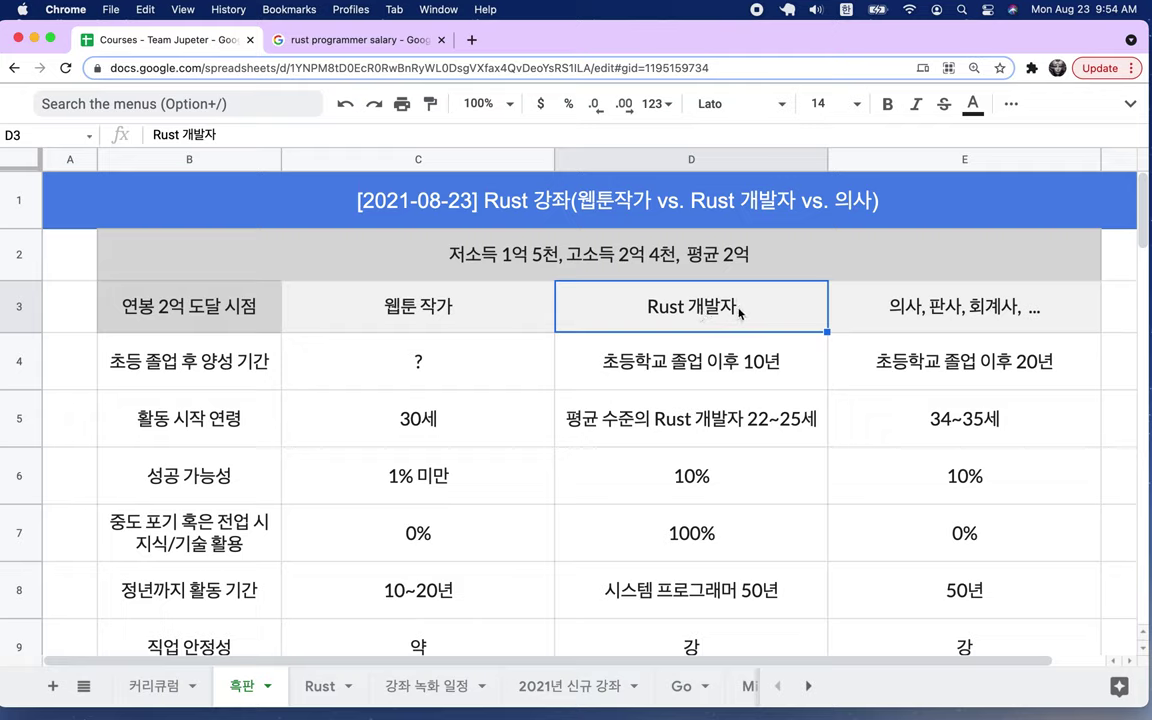
left_click(908, 316)
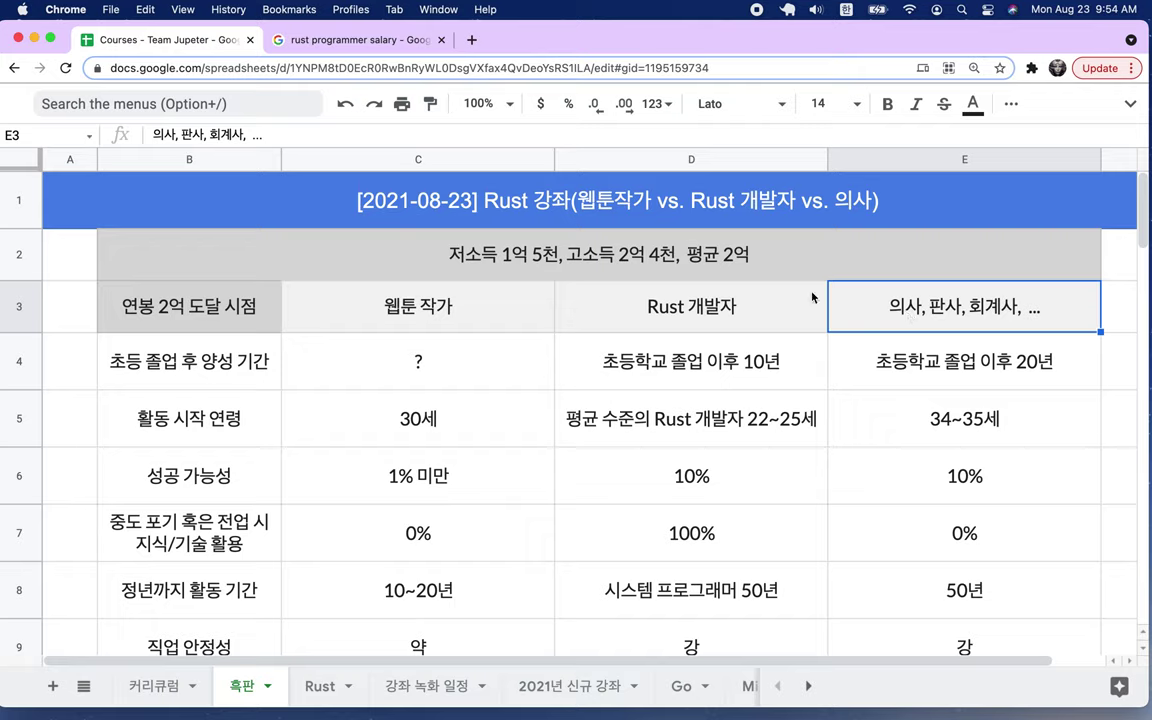
left_click(485, 310)
left_click(656, 303)
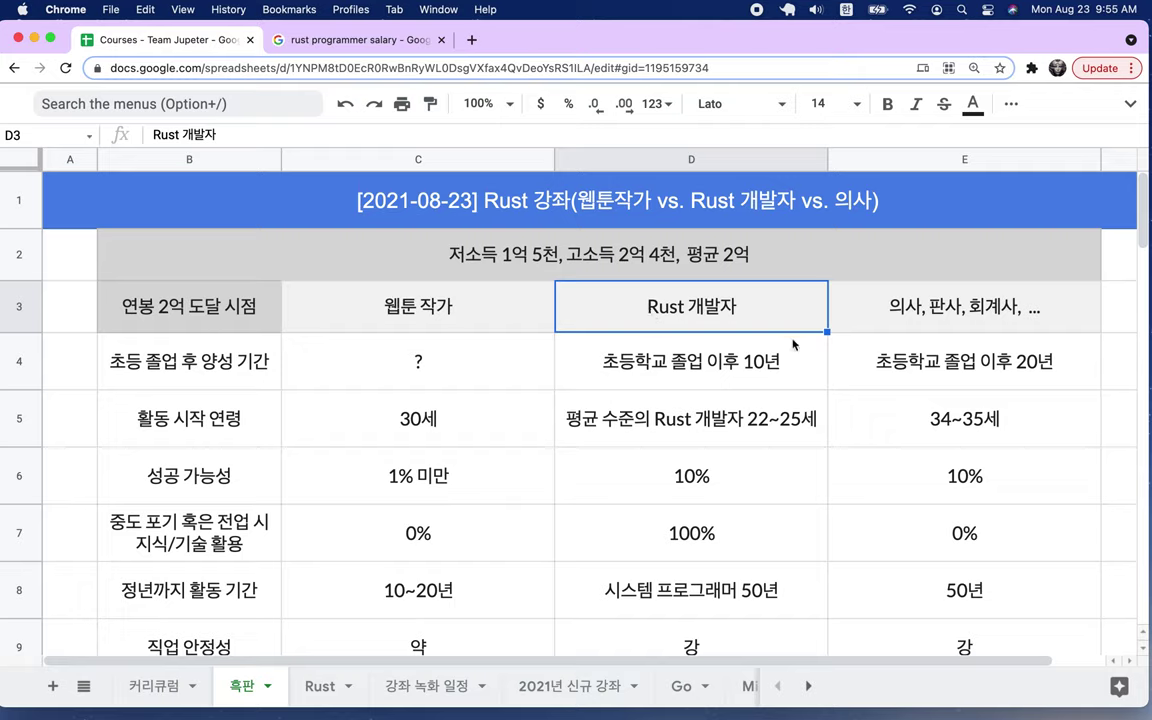
left_click(920, 328)
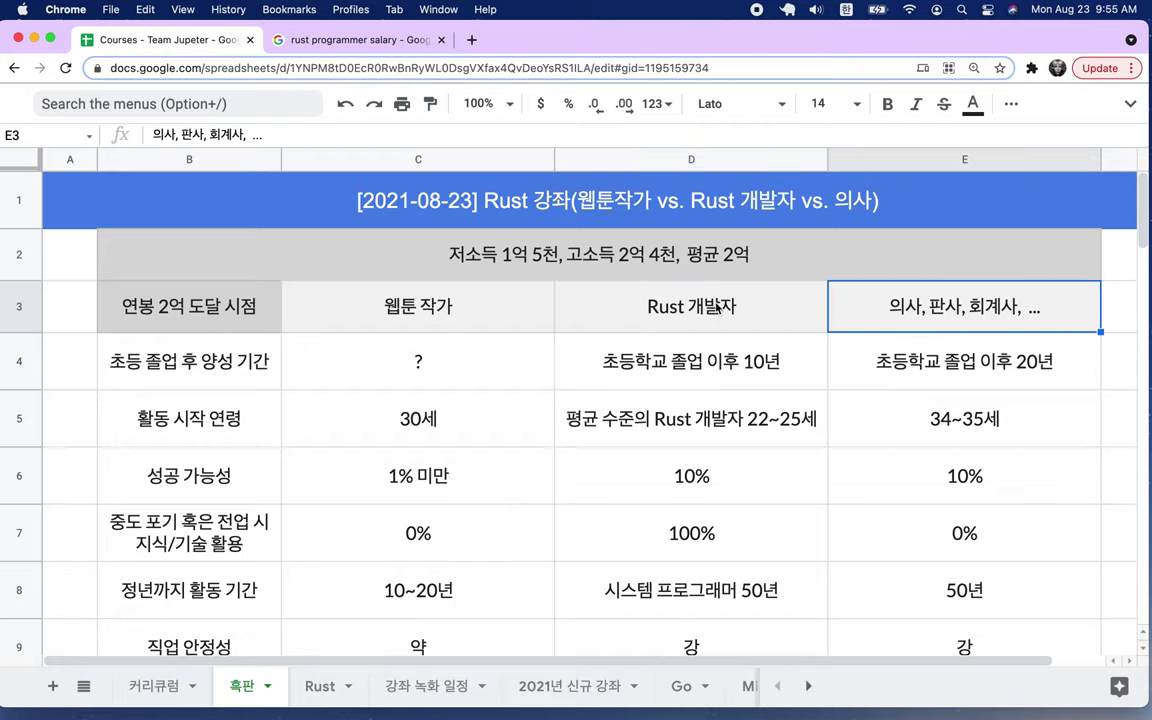
left_click(716, 309)
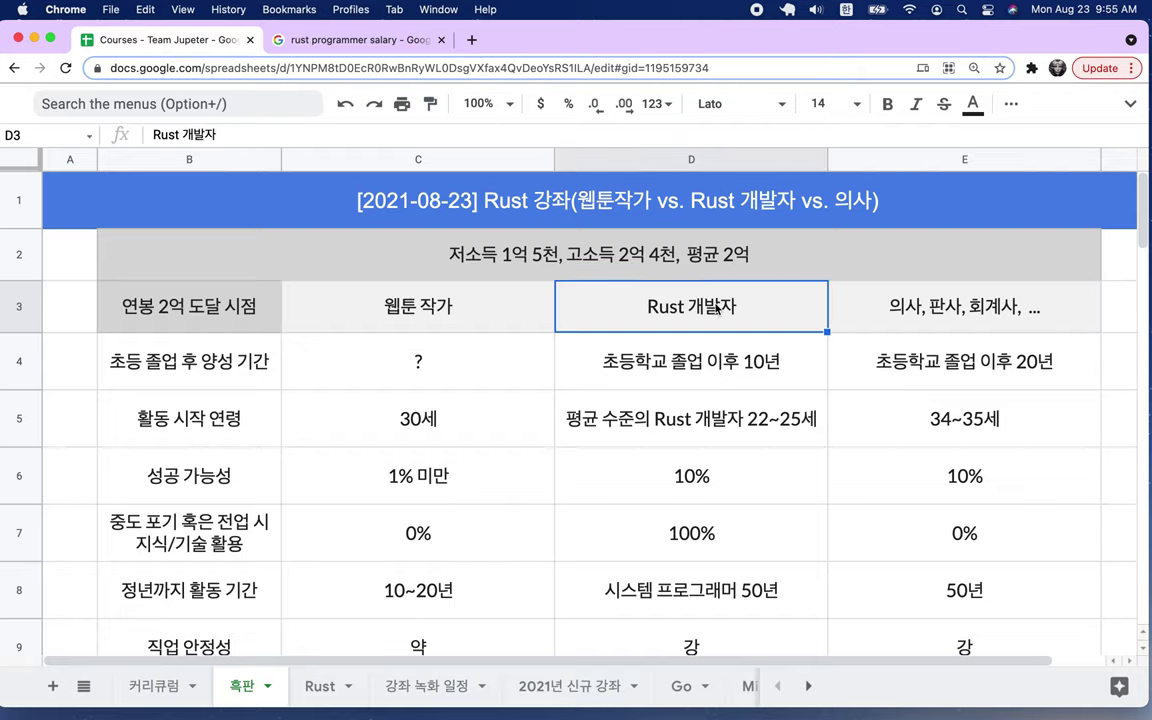
Check the salary heading B3 and row 2 salary summary against the "rust programmer salary" Google results, and return to the spreadsheet
left_click(730, 424)
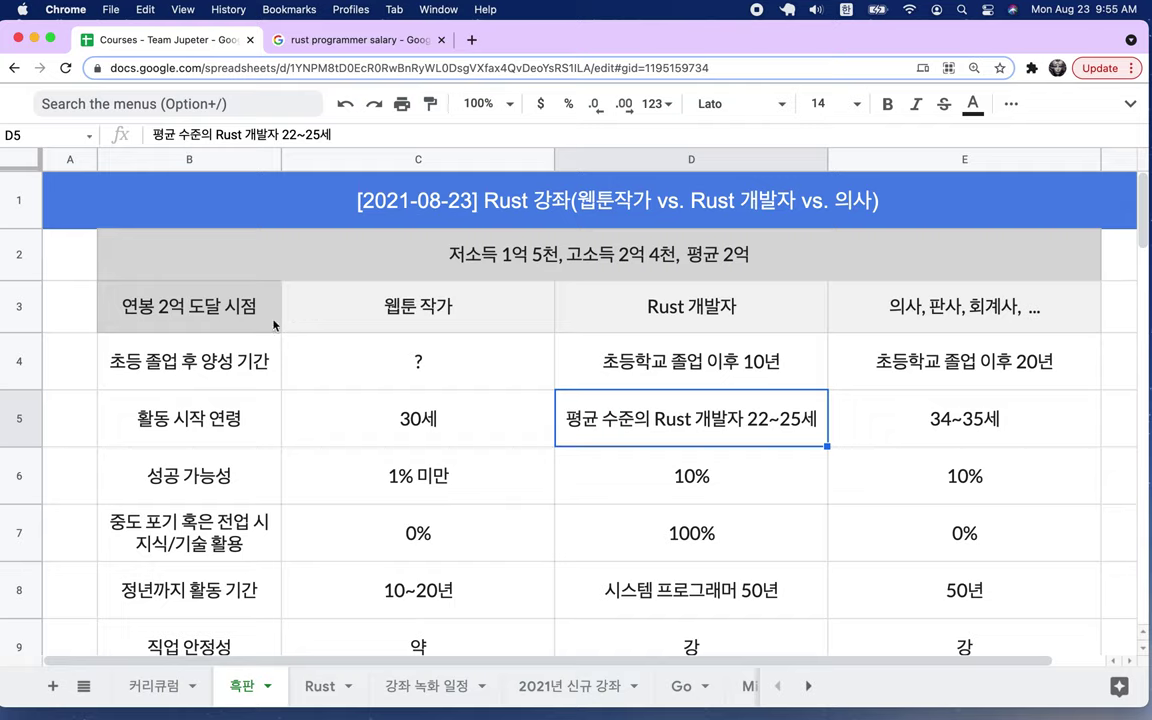
left_click(253, 326)
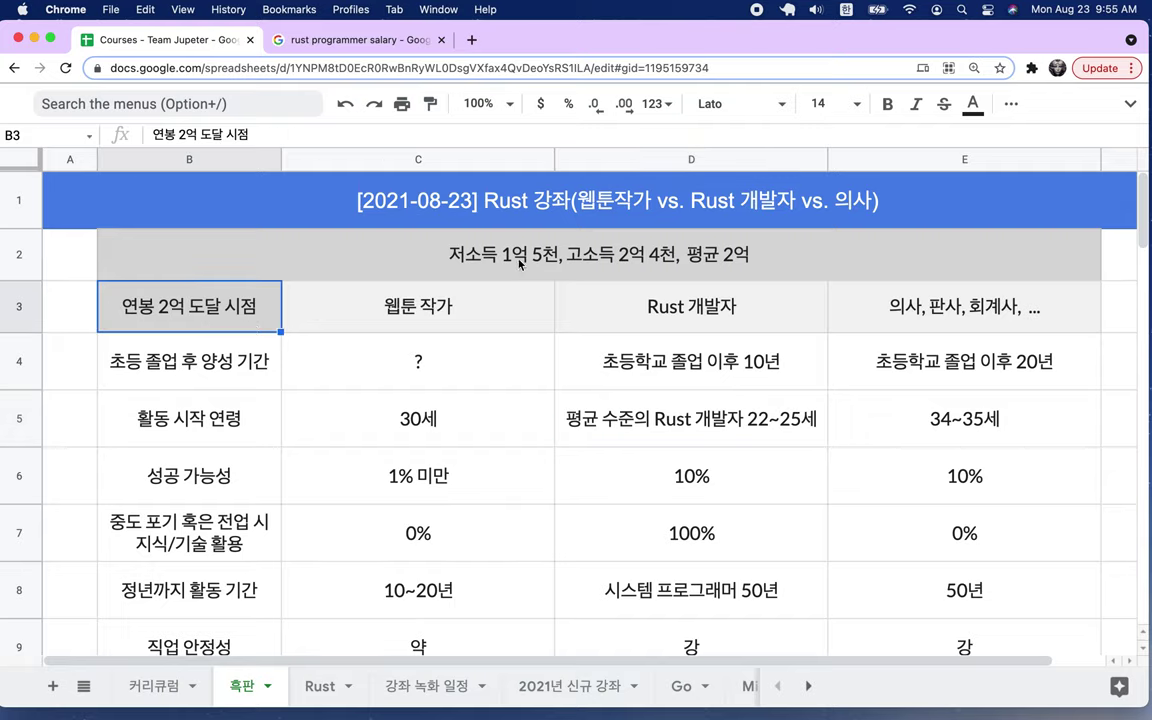
double_click(466, 238)
left_click(386, 44)
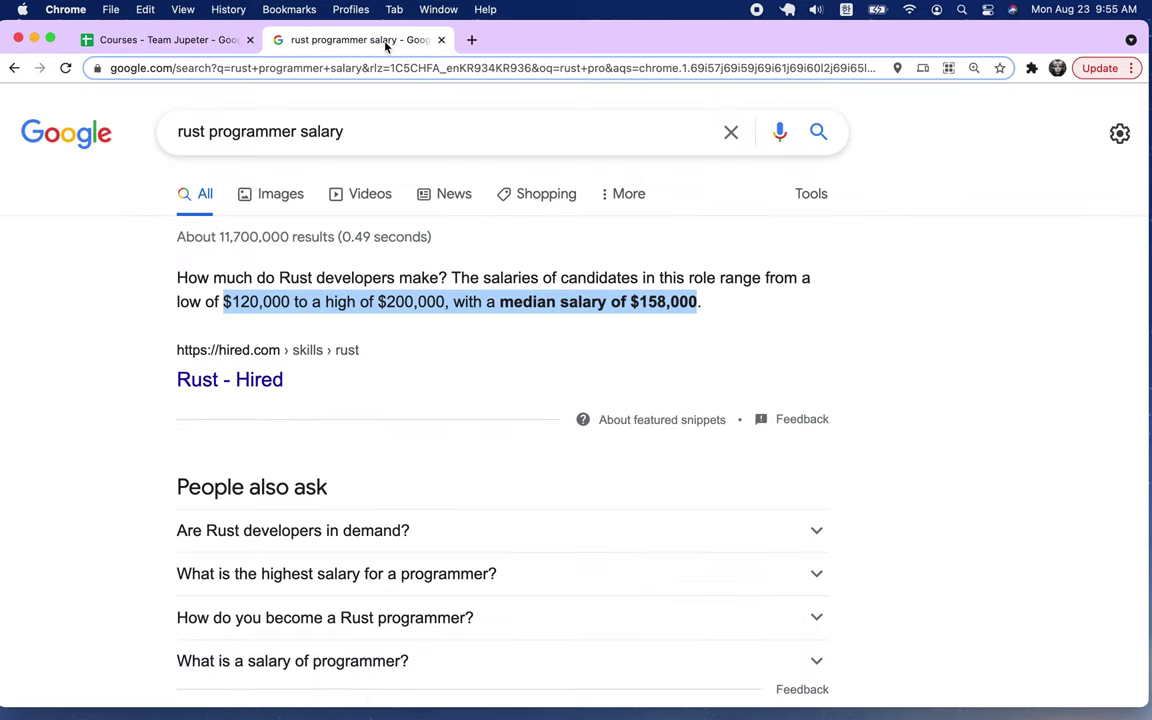
left_click(188, 44)
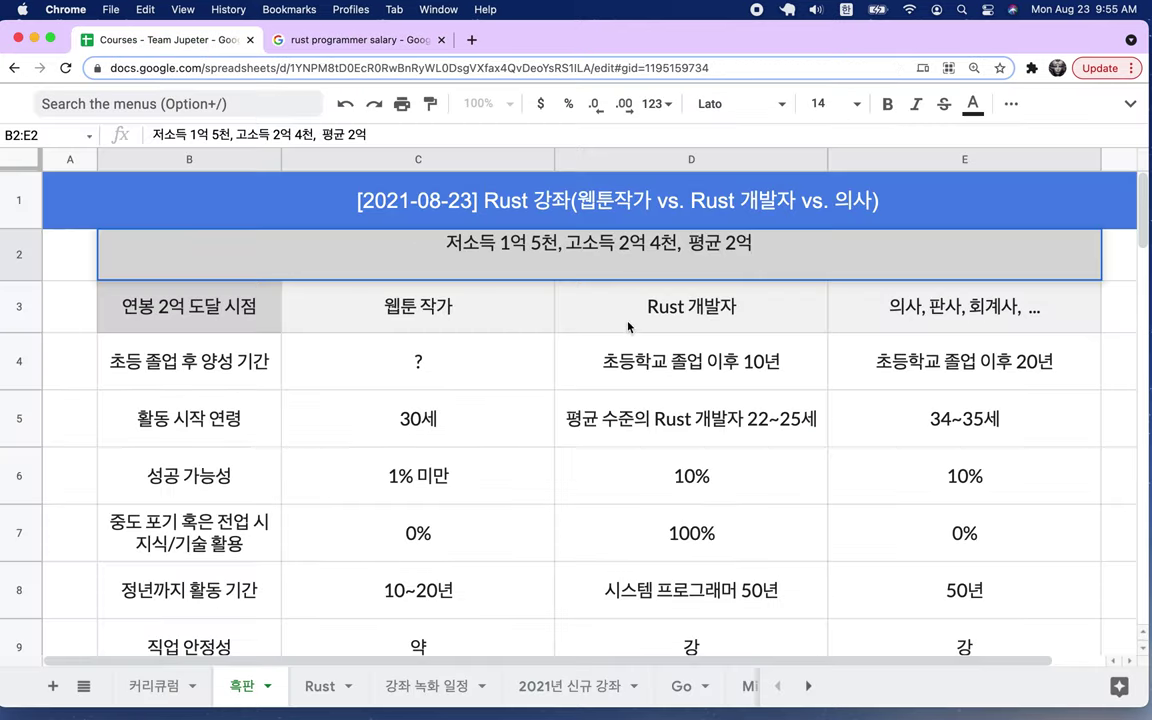
Review the Rust developers' training period in D4 and starting age in D5
left_click(576, 305)
left_click(668, 370)
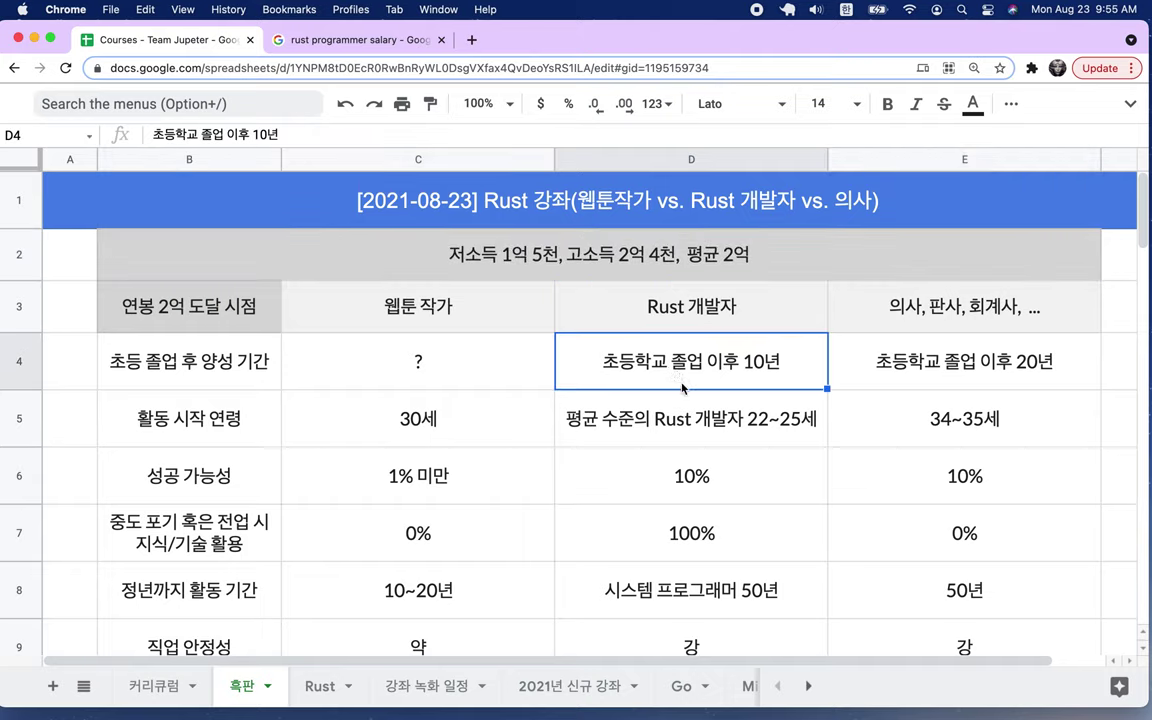
left_click(690, 420)
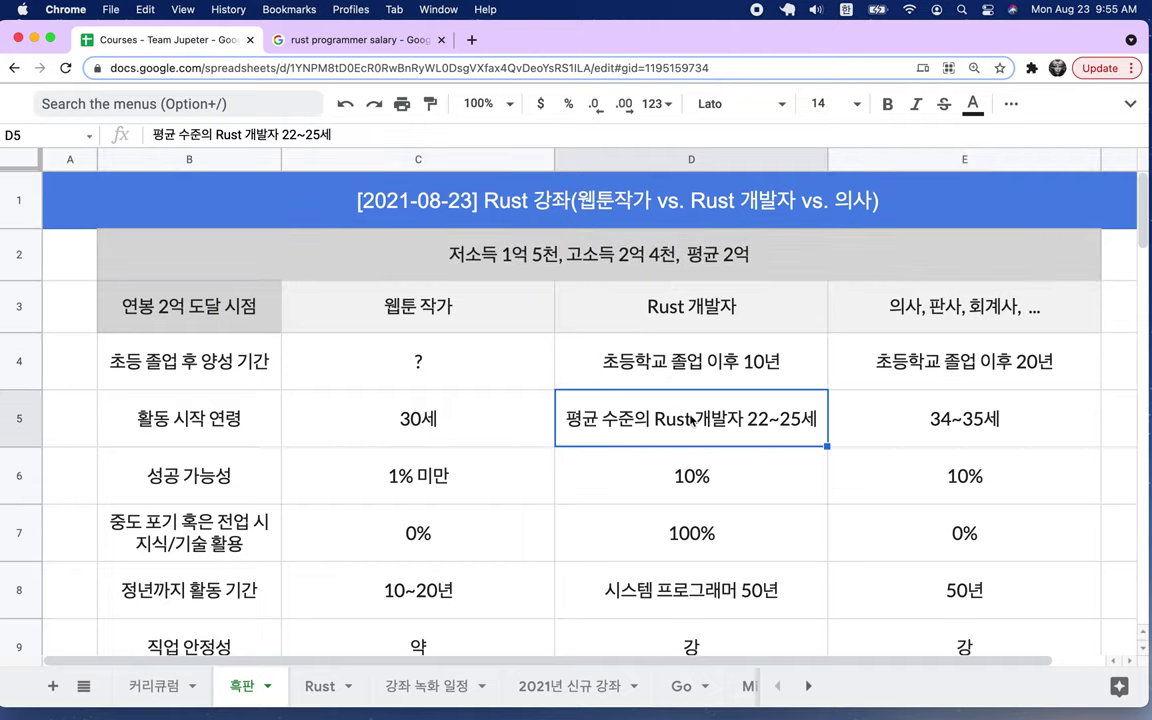